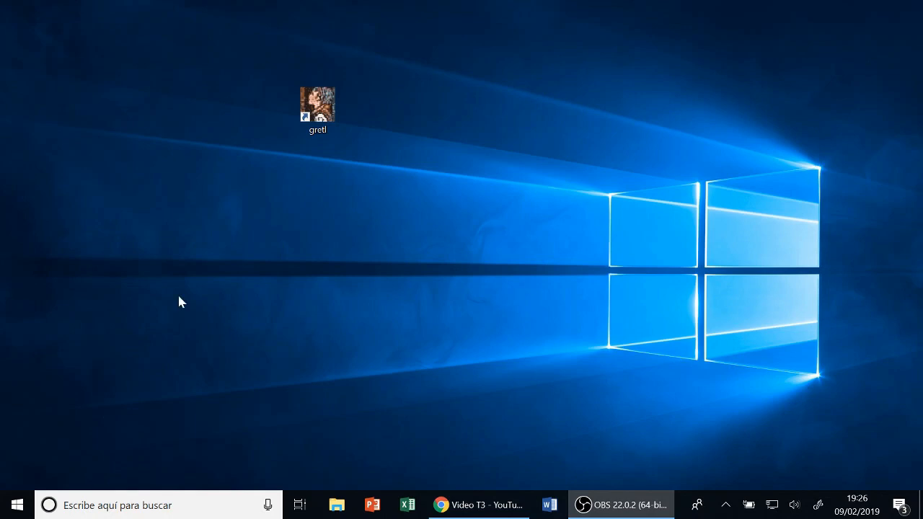
# Launch gretl maximized and browse for a user data file in the Practicas Gretl Temas 3 a 5 folder with all file types shown.
pyautogui.doubleClick(327, 106)
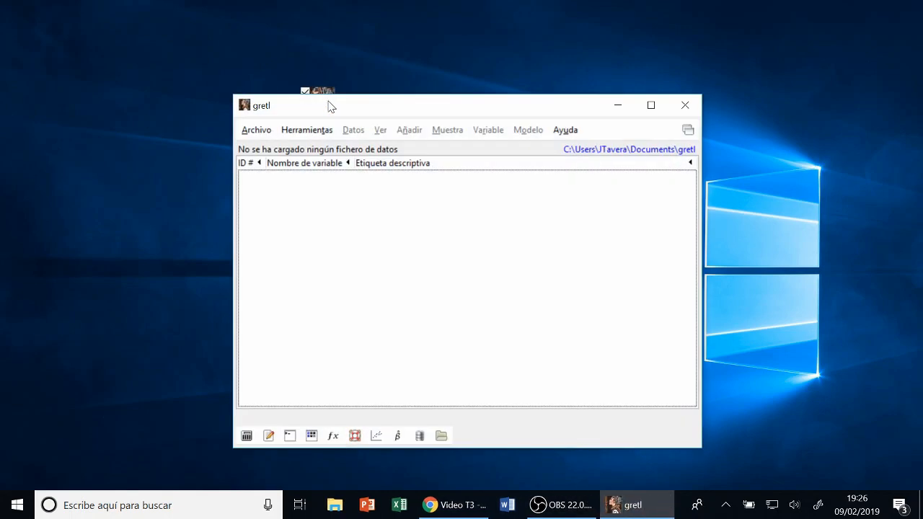
pyautogui.doubleClick(331, 107)
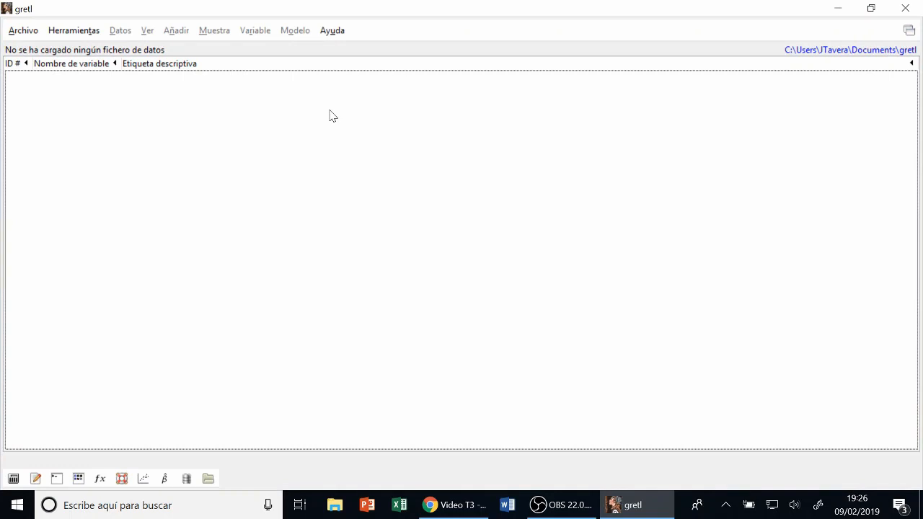
pyautogui.click(30, 33)
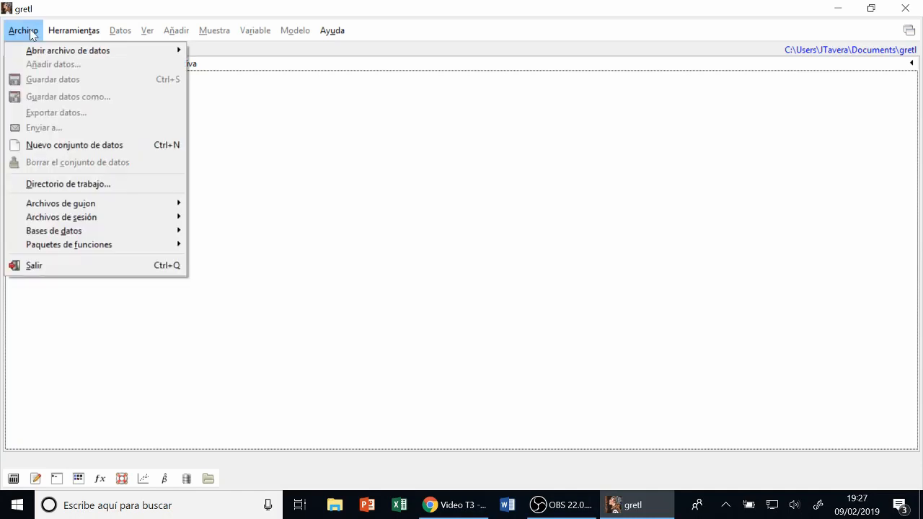
pyautogui.moveTo(30, 55)
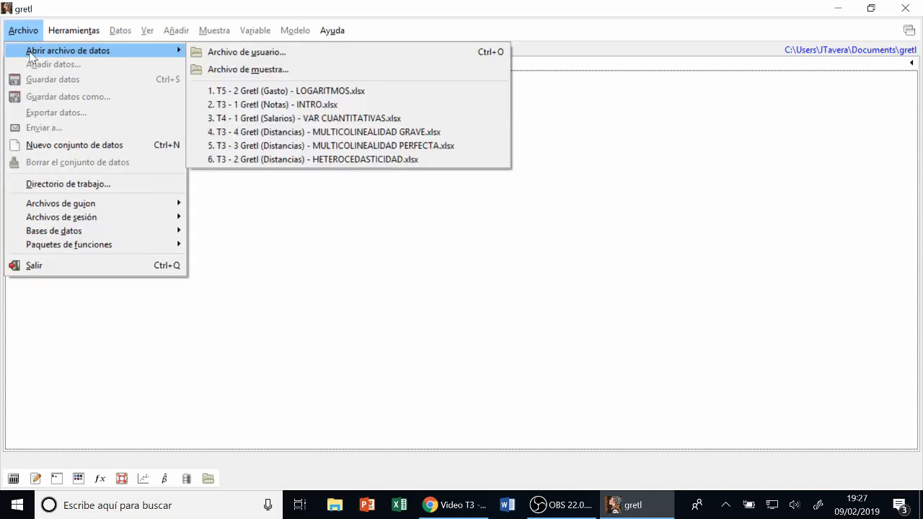
pyautogui.click(237, 56)
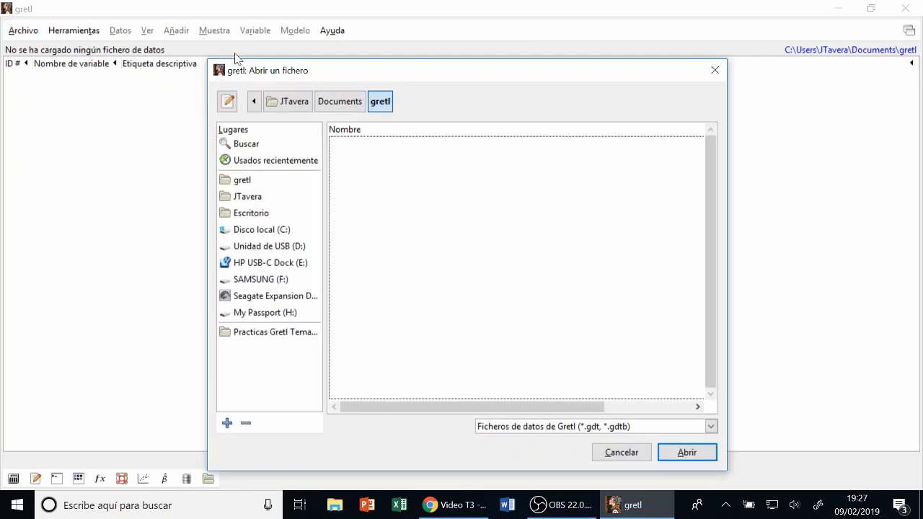
pyautogui.click(284, 335)
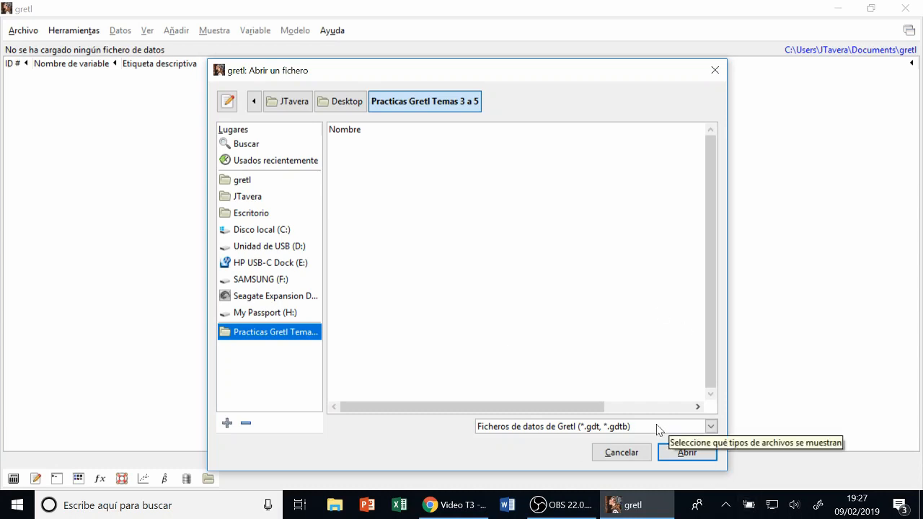
pyautogui.click(710, 427)
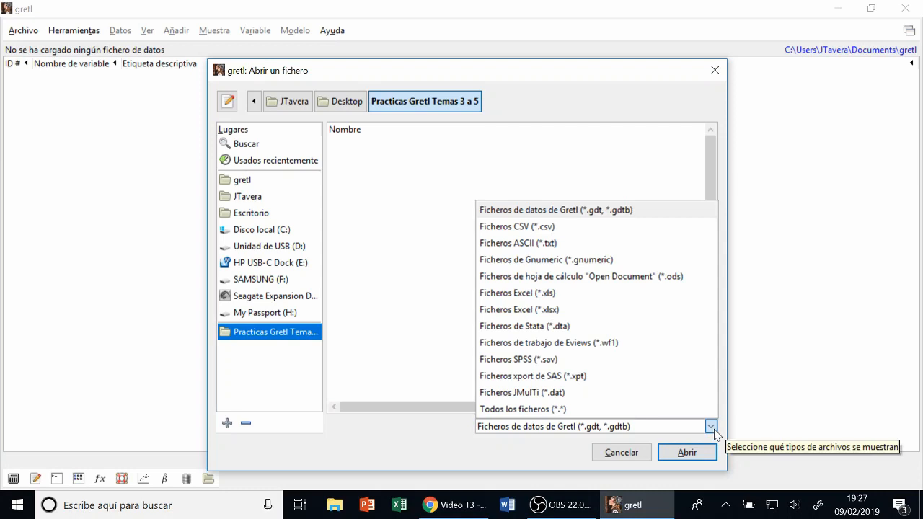
pyautogui.click(560, 409)
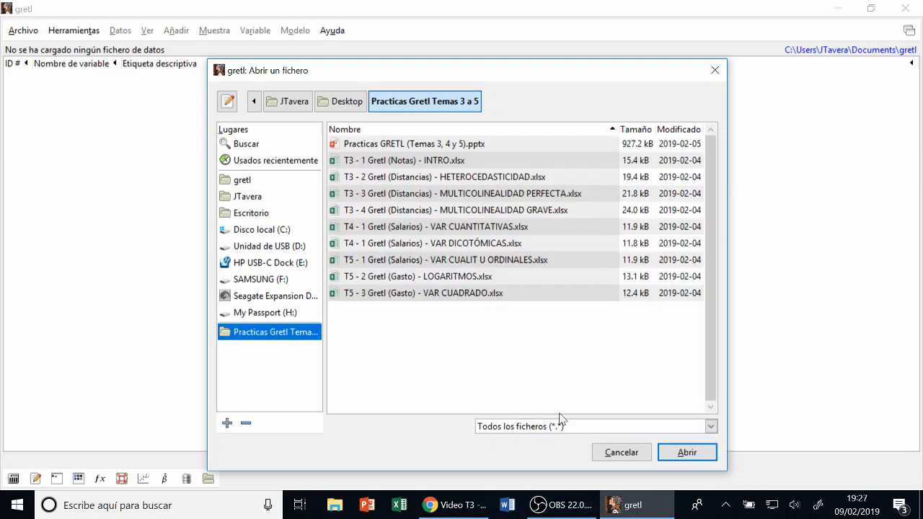
# Import T3 - 1 Gretl (Notas) - INTRO.xlsx starting at column 1, row 1, declining the time-series or panel interpretation.
pyautogui.click(457, 161)
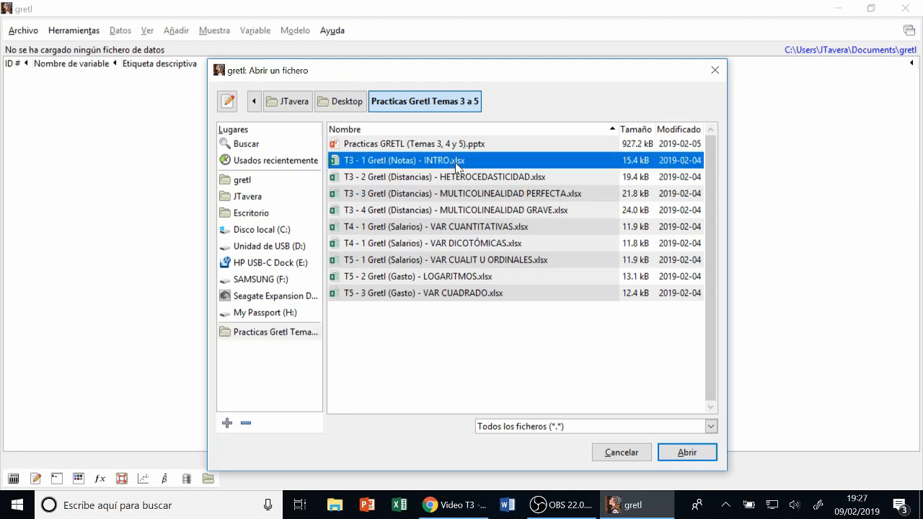
pyautogui.doubleClick(457, 161)
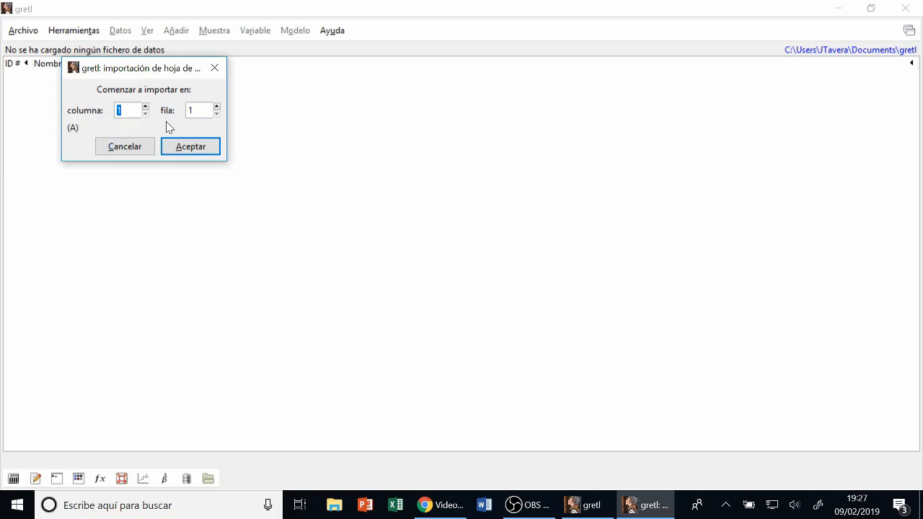
pyautogui.click(191, 147)
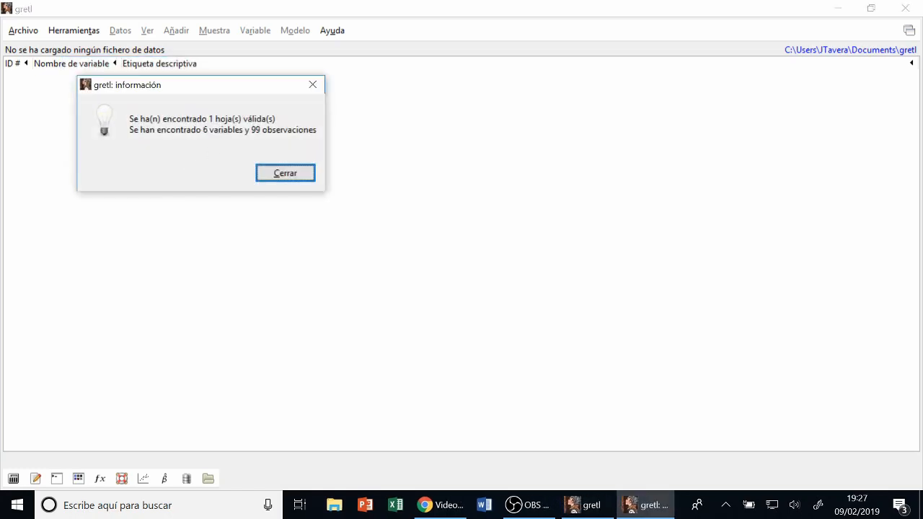
pyautogui.click(298, 174)
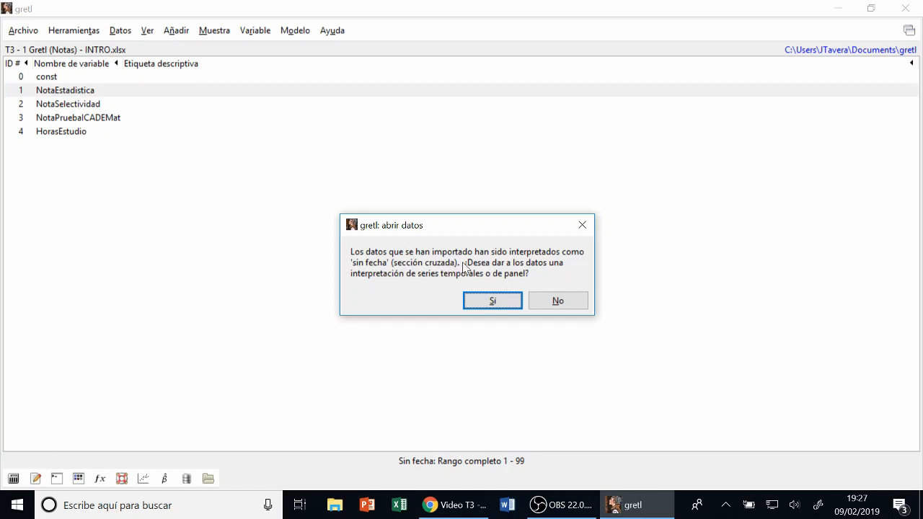
pyautogui.click(566, 305)
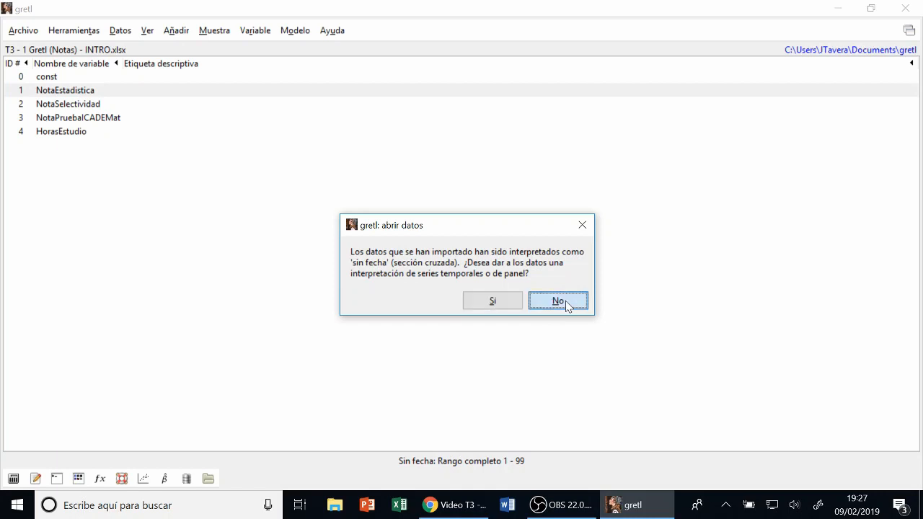
pyautogui.click(566, 306)
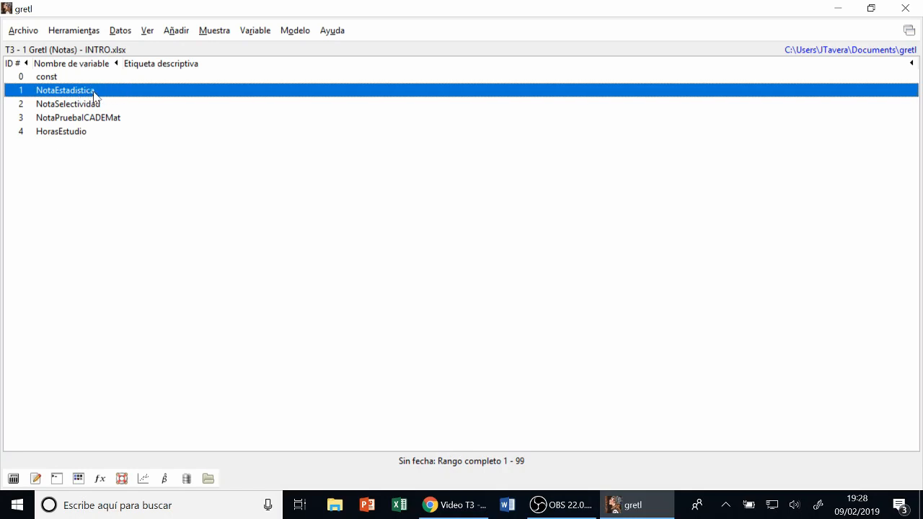
# Go through the imported variables and compute the main statistics for HorasEstudio with the option to show all statistics.
pyautogui.click(95, 105)
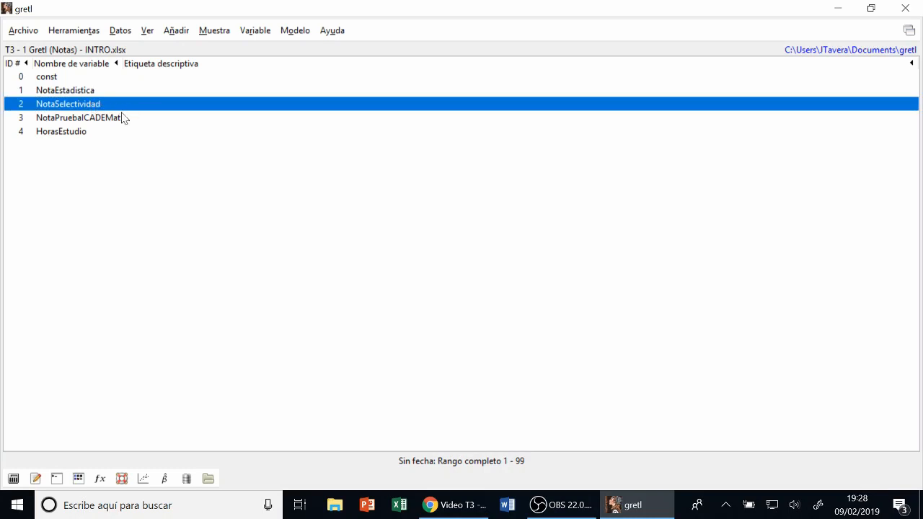
pyautogui.click(104, 120)
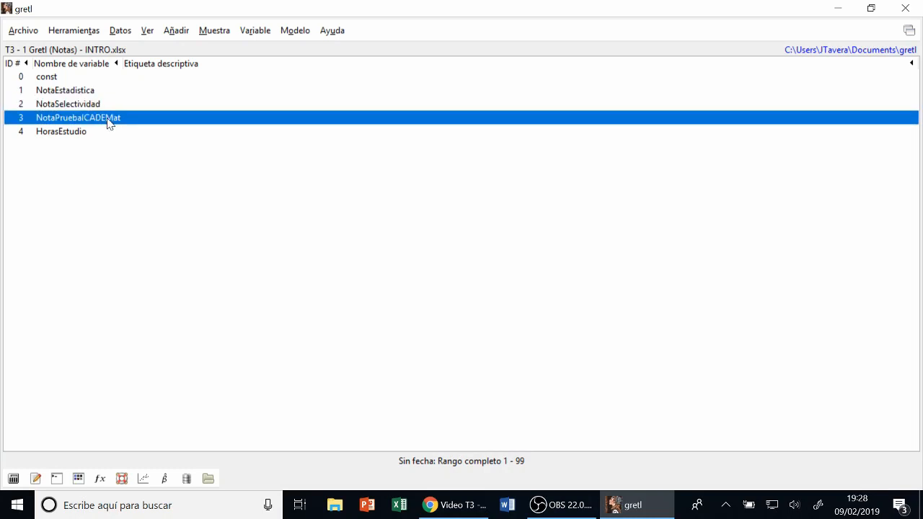
pyautogui.click(82, 134)
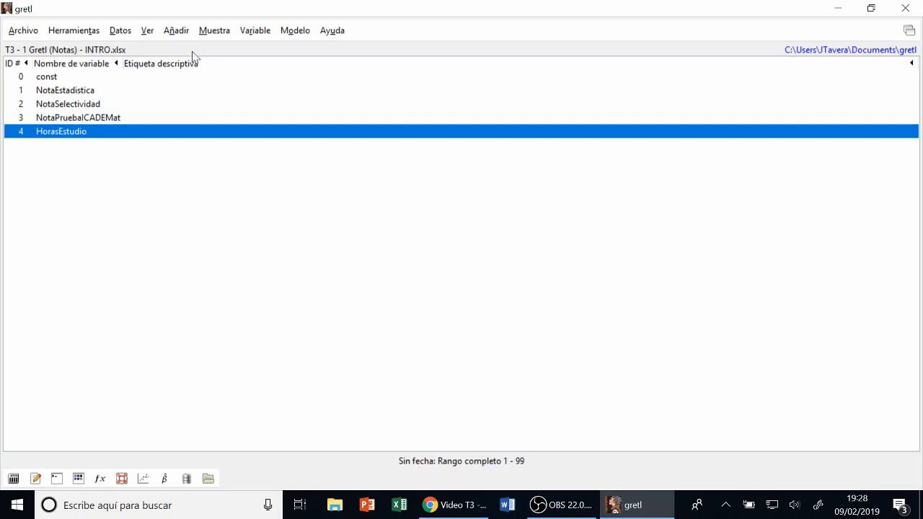
pyautogui.click(147, 30)
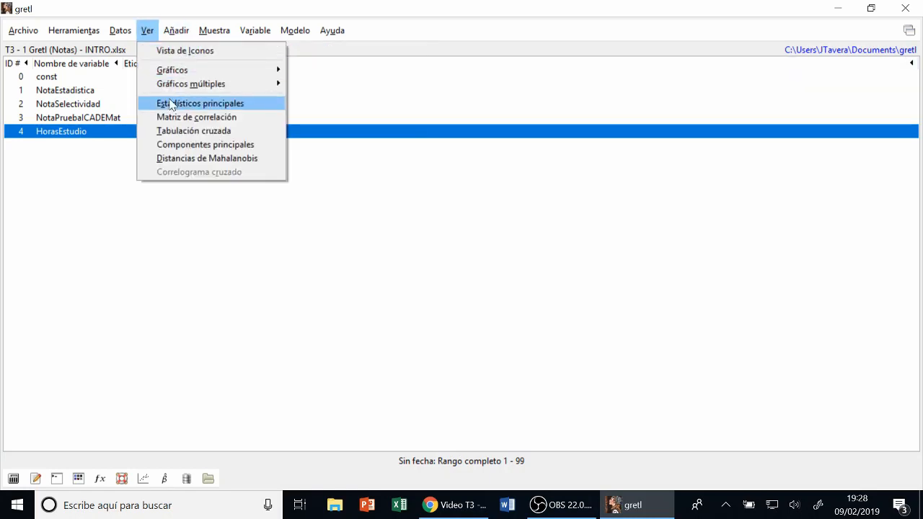
pyautogui.click(172, 103)
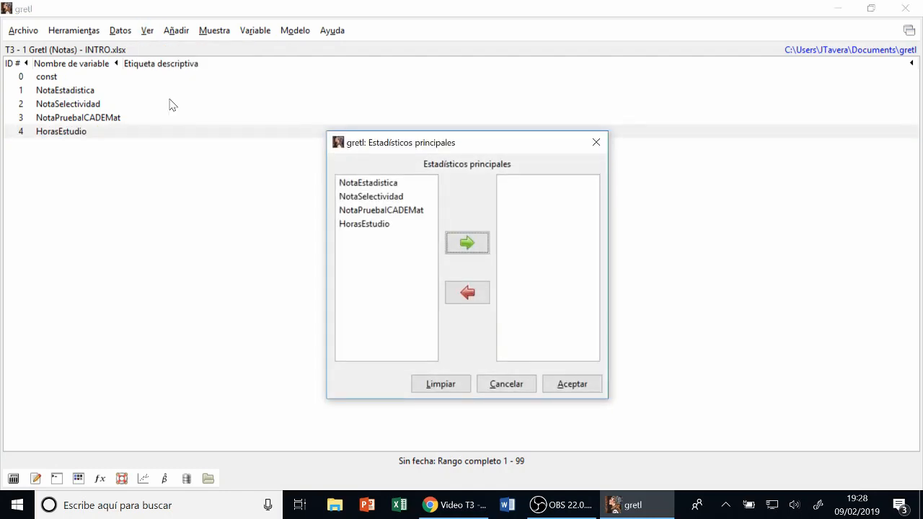
pyautogui.click(380, 227)
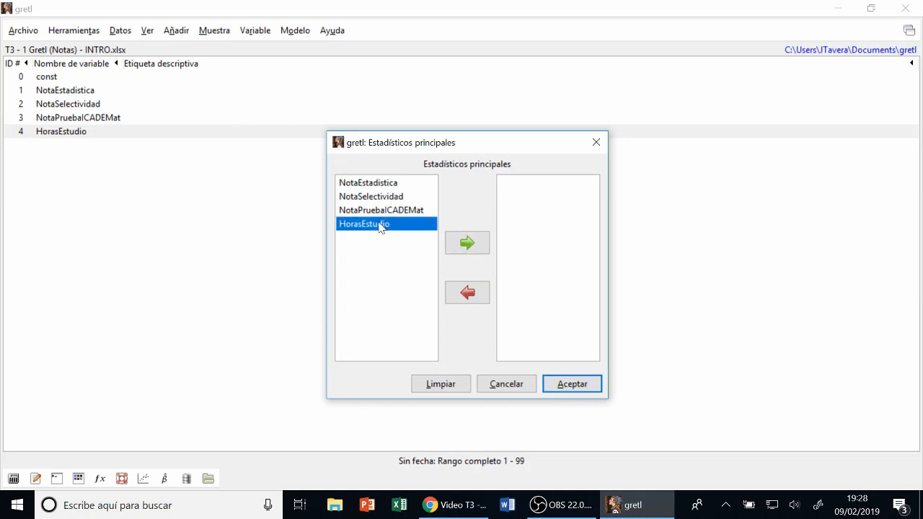
pyautogui.click(463, 244)
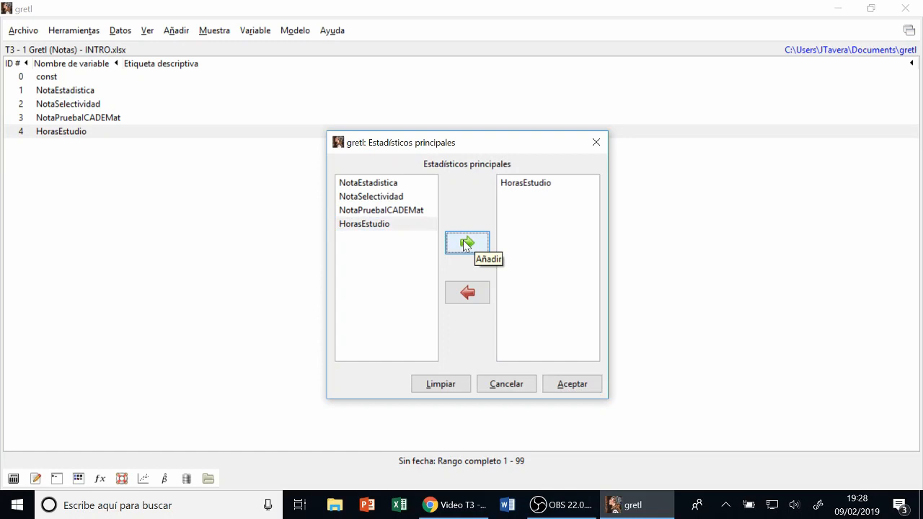
pyautogui.click(574, 384)
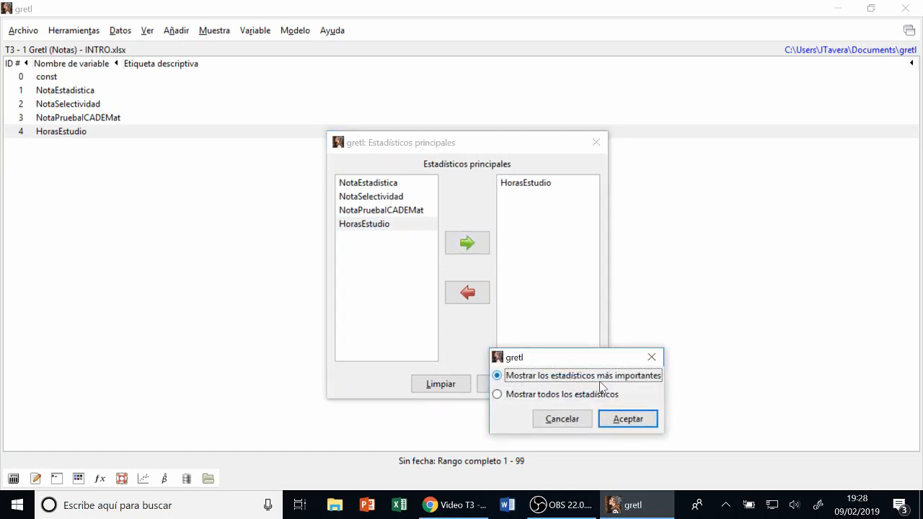
pyautogui.click(501, 396)
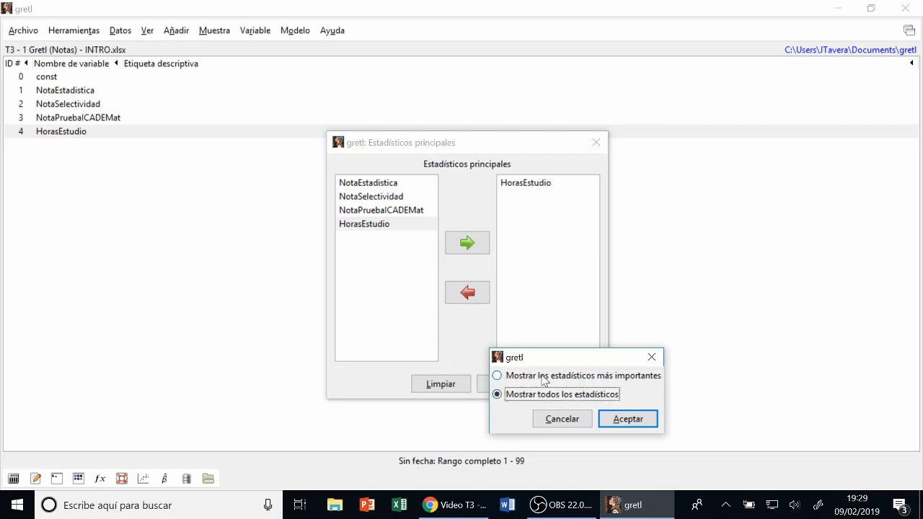
pyautogui.click(621, 419)
# Examine the HorasEstudio statistics line by line, from the mean to the interquartile range and missing observations, and close the results.
pyautogui.moveTo(549, 207); pyautogui.dragTo(313, 58)
pyautogui.moveTo(238, 129); pyautogui.dragTo(444, 130)
pyautogui.moveTo(232, 140); pyautogui.dragTo(444, 140)
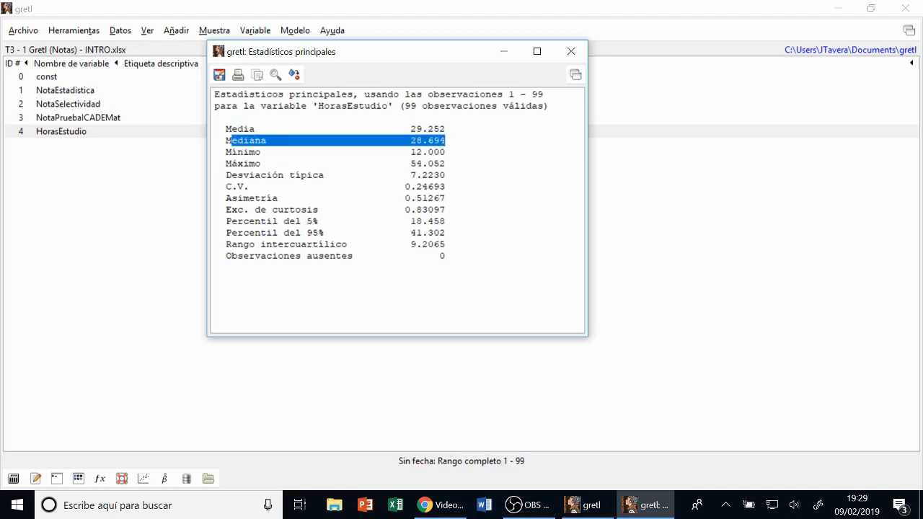
pyautogui.doubleClick(243, 152)
pyautogui.doubleClick(243, 163)
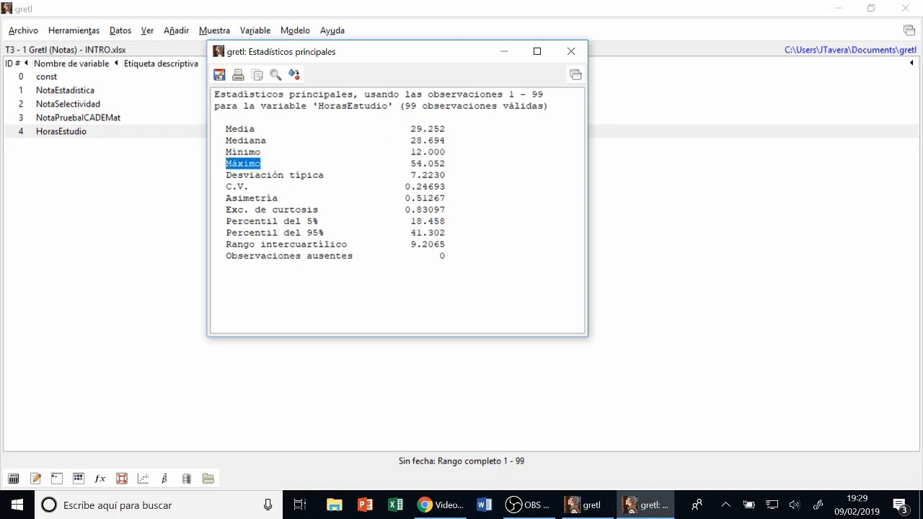
pyautogui.doubleClick(253, 186)
pyautogui.doubleClick(253, 176)
pyautogui.tripleClick(254, 175)
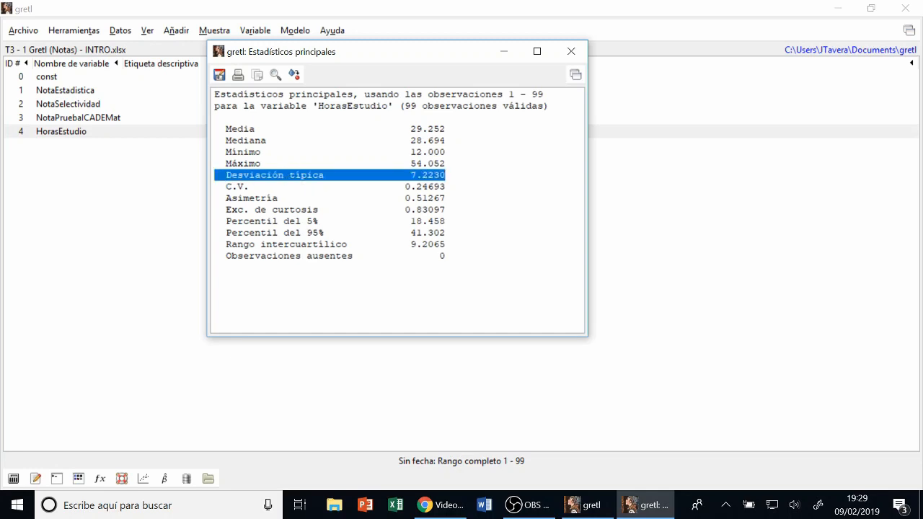
pyautogui.tripleClick(240, 186)
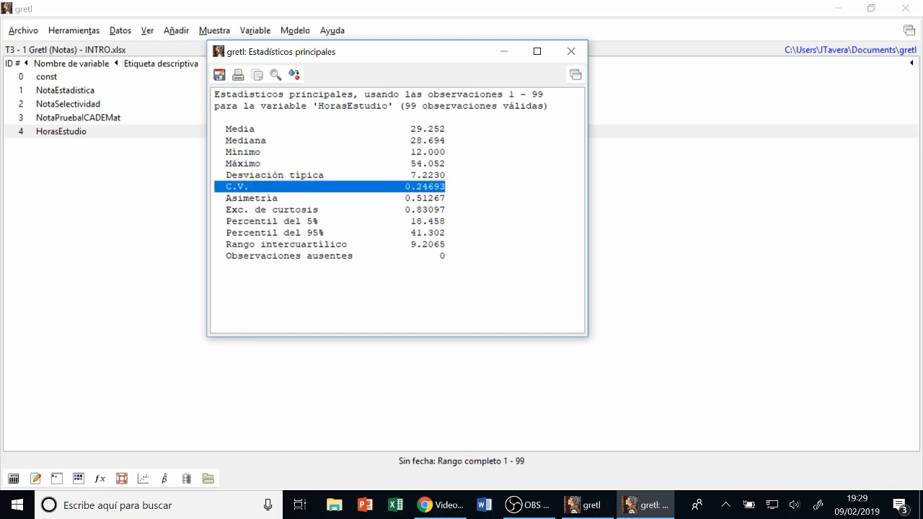
pyautogui.moveTo(230, 197); pyautogui.dragTo(447, 197)
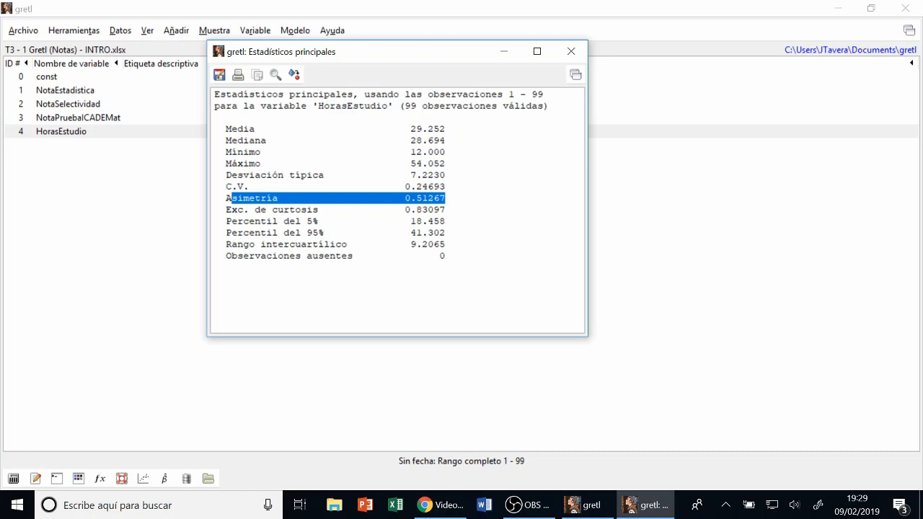
pyautogui.moveTo(226, 210); pyautogui.dragTo(446, 210)
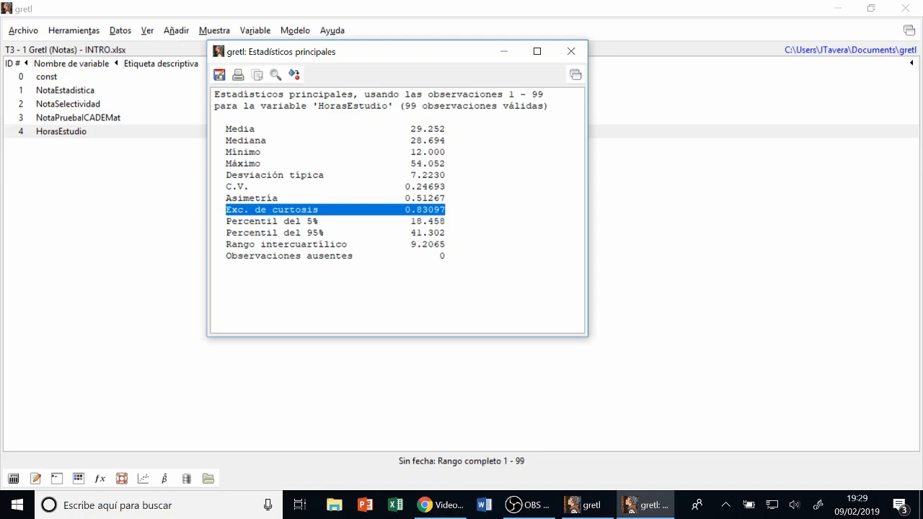
pyautogui.moveTo(226, 244); pyautogui.dragTo(446, 245)
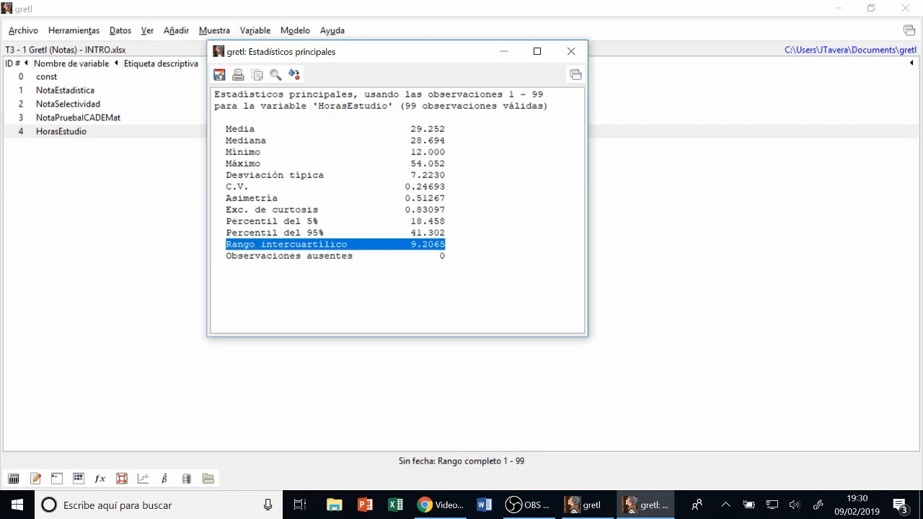
pyautogui.moveTo(225, 255); pyautogui.dragTo(445, 256)
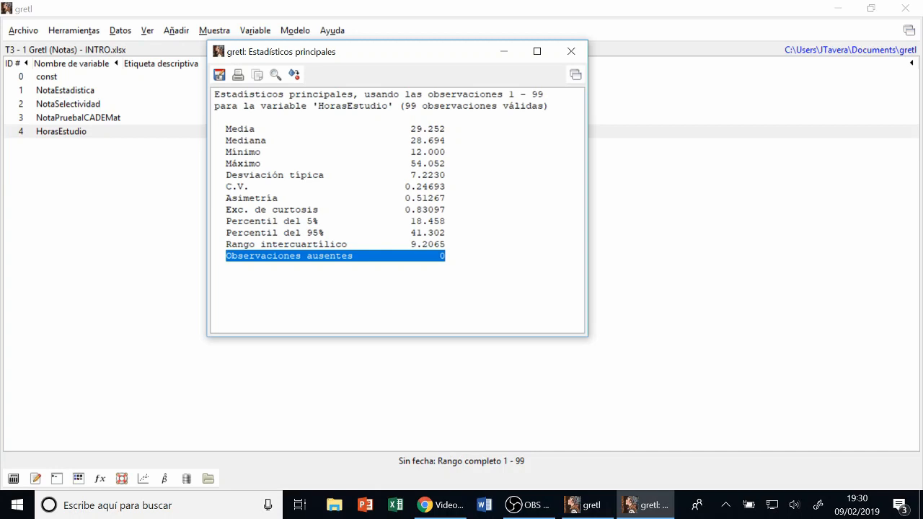
pyautogui.click(574, 51)
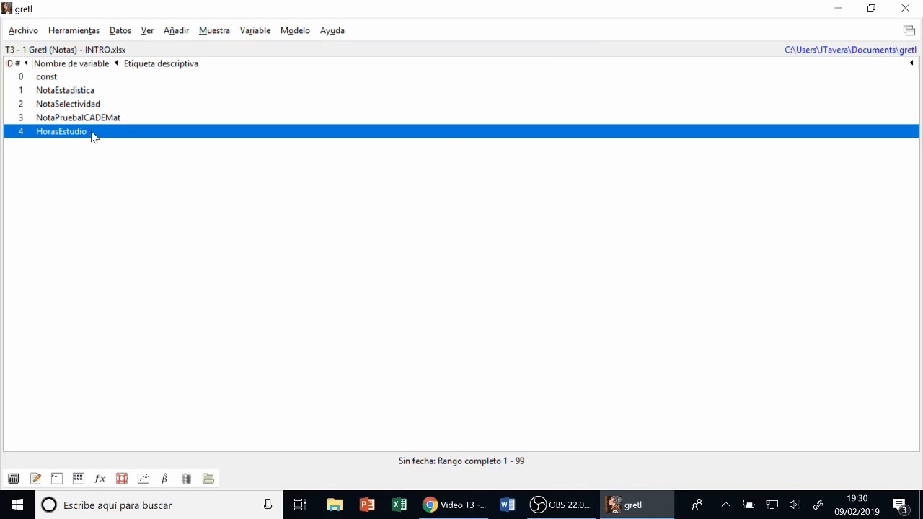
# Draw a box plot of HorasEstudio without the median interval, and close the graph after viewing it.
pyautogui.click(149, 32)
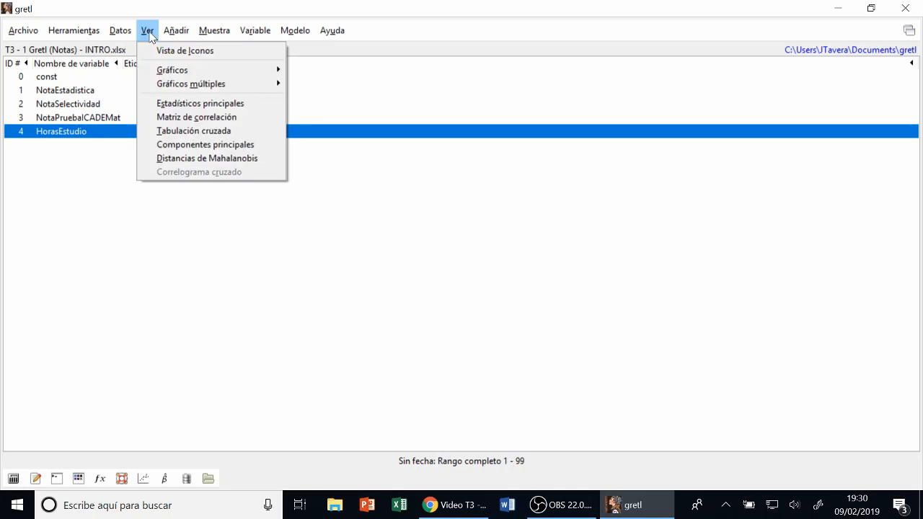
pyautogui.moveTo(203, 69)
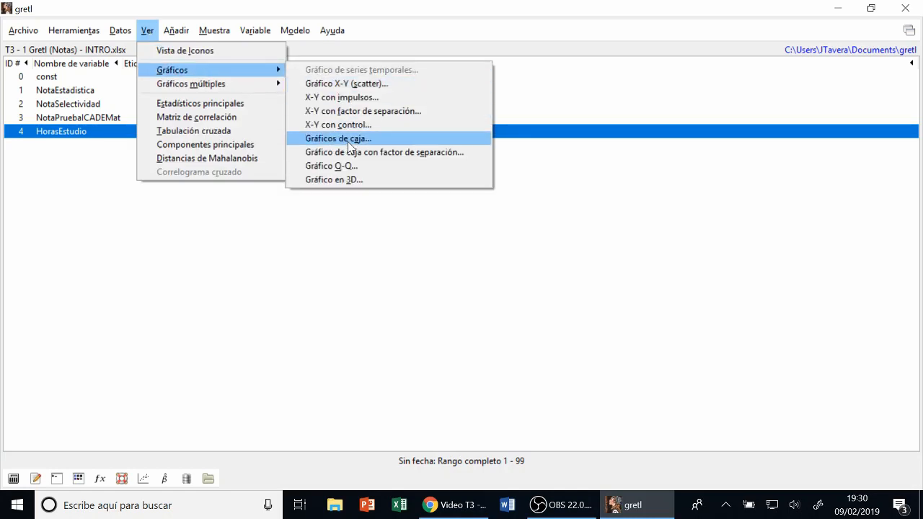
pyautogui.click(348, 143)
pyautogui.click(378, 214)
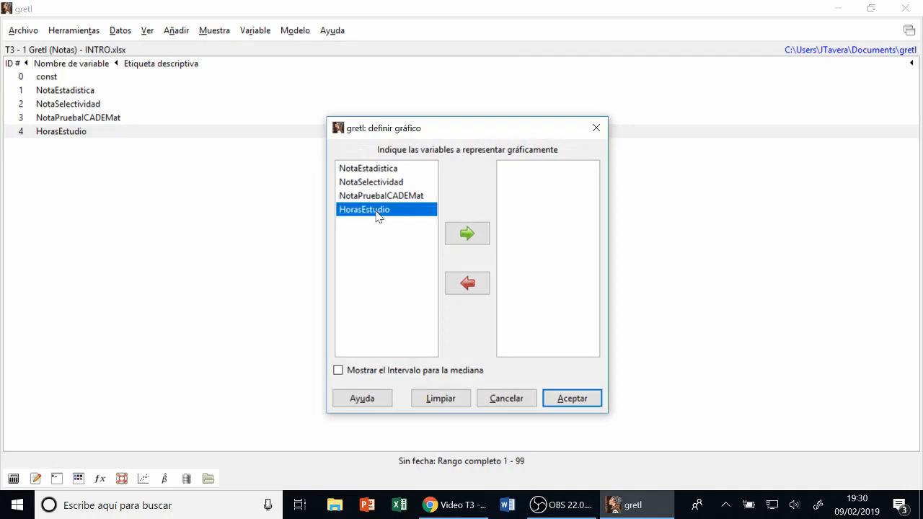
pyautogui.click(467, 235)
pyautogui.click(572, 398)
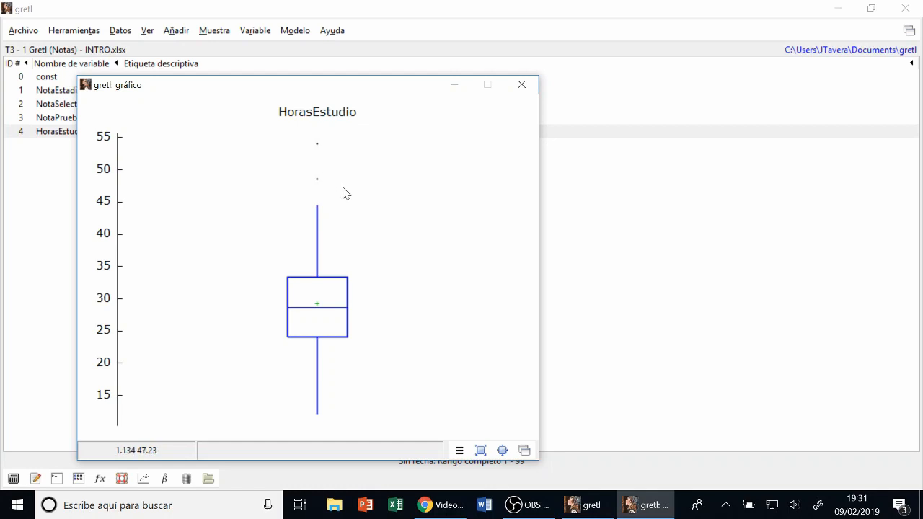
pyautogui.click(525, 88)
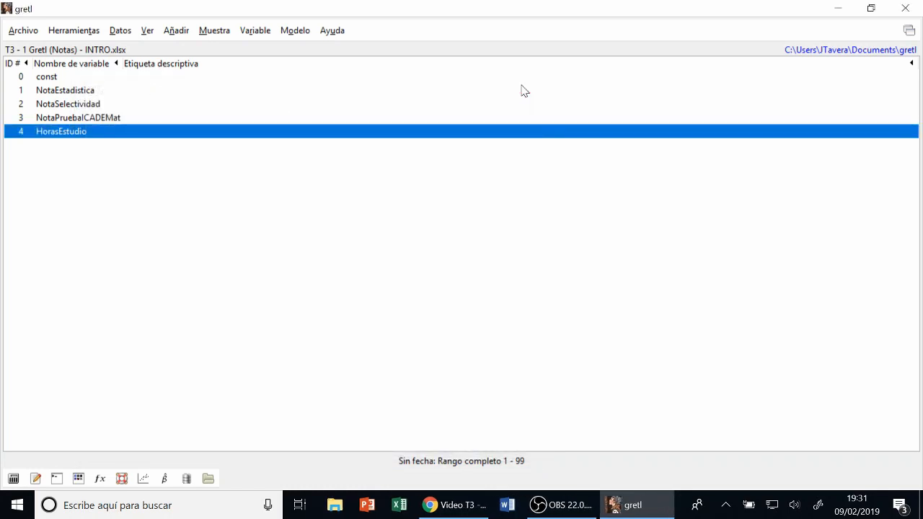
# Start defining an X-Y scatter plot from the dataset's variables.
pyautogui.click(147, 33)
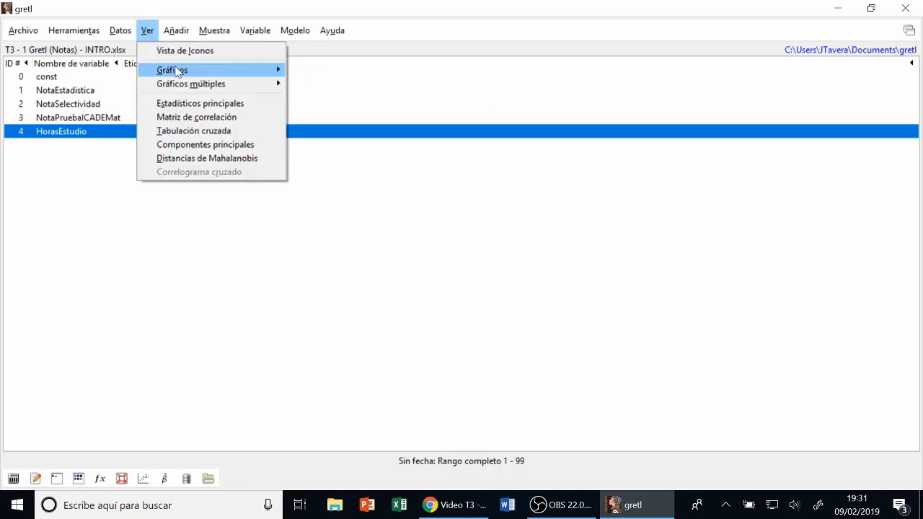
pyautogui.moveTo(179, 67)
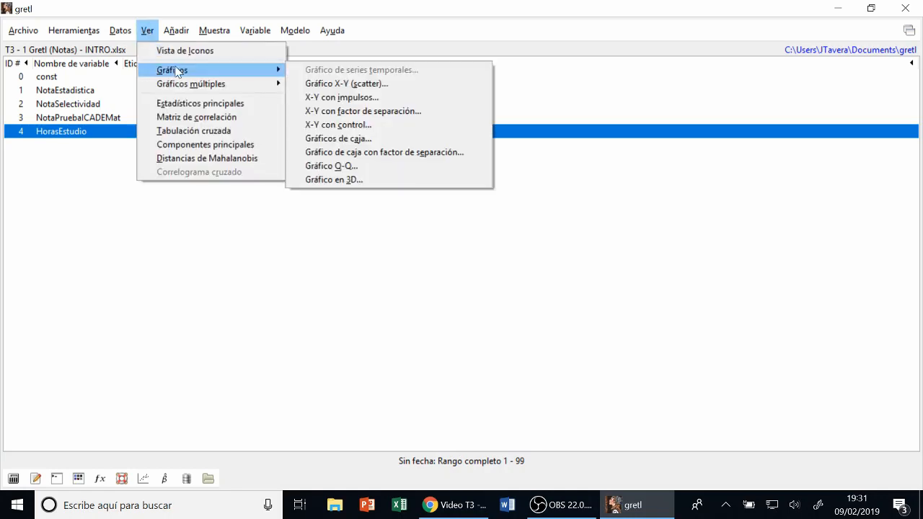
pyautogui.click(358, 86)
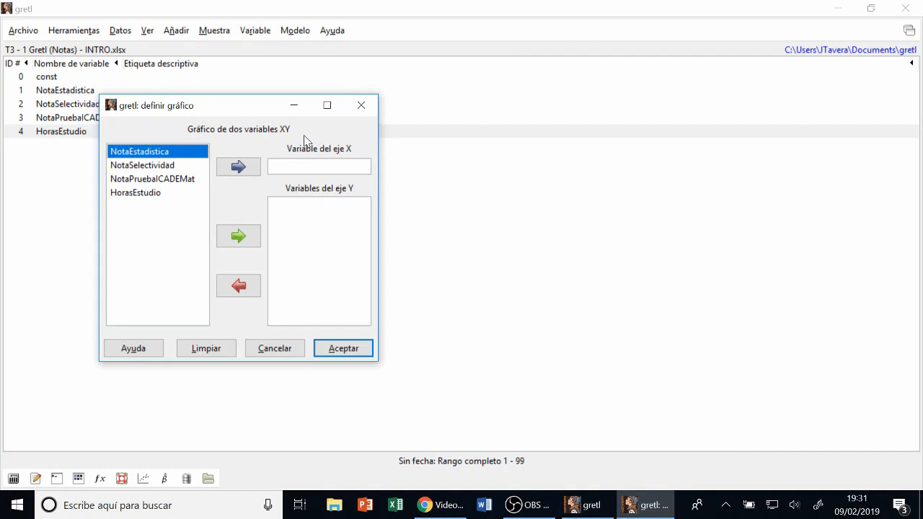
pyautogui.click(140, 194)
pyautogui.click(235, 239)
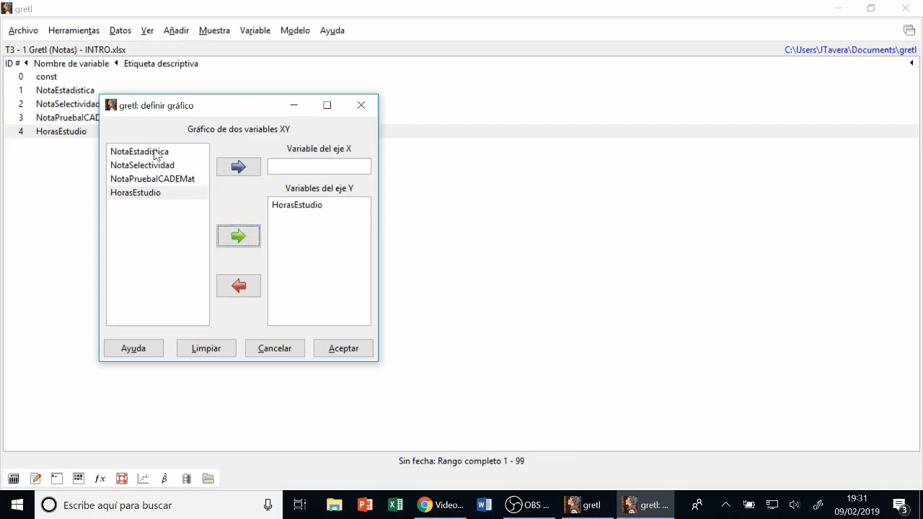
pyautogui.click(285, 209)
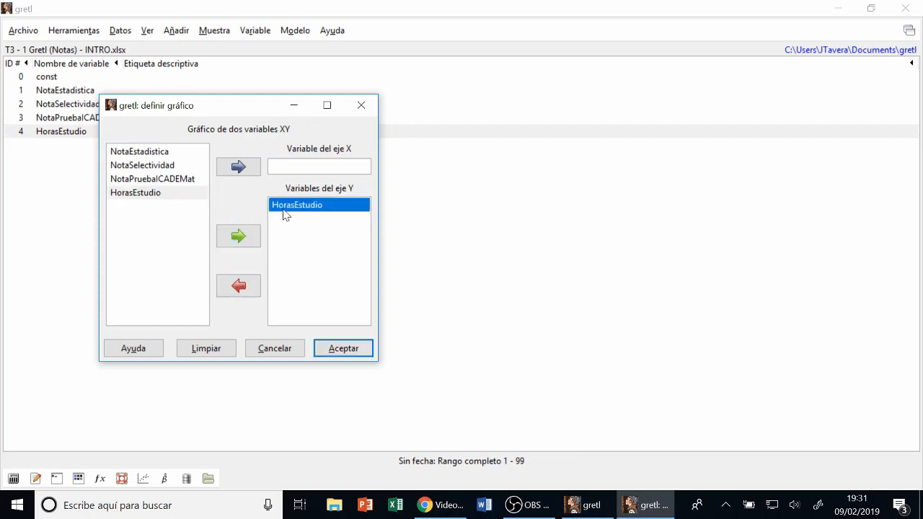
pyautogui.click(248, 288)
# Plot NotaEstadistica on the Y axis against HorasEstudio on the X axis, and close the scatter plot after viewing it.
pyautogui.click(148, 193)
pyautogui.click(238, 167)
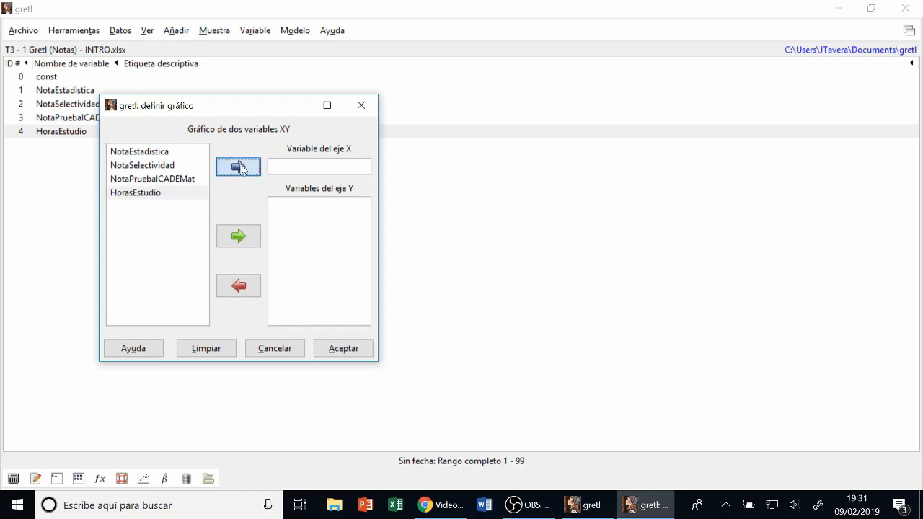
pyautogui.click(160, 153)
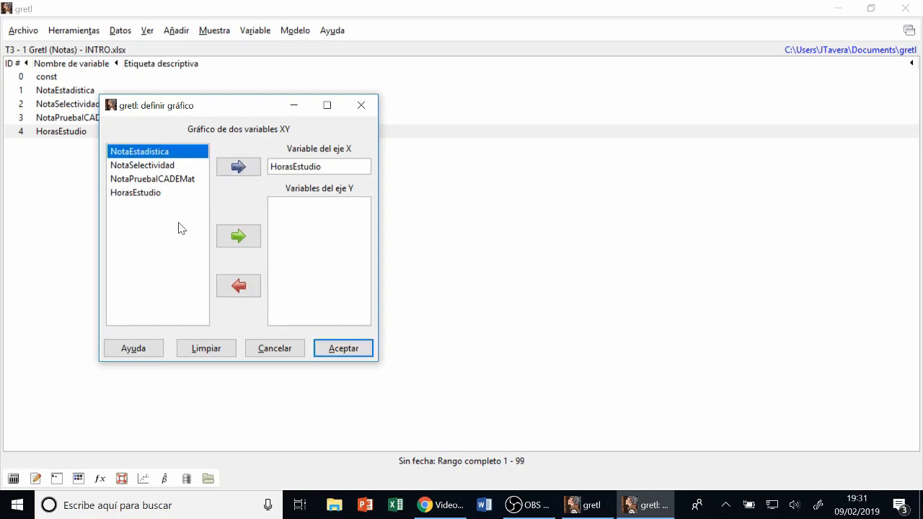
pyautogui.click(238, 237)
pyautogui.click(355, 342)
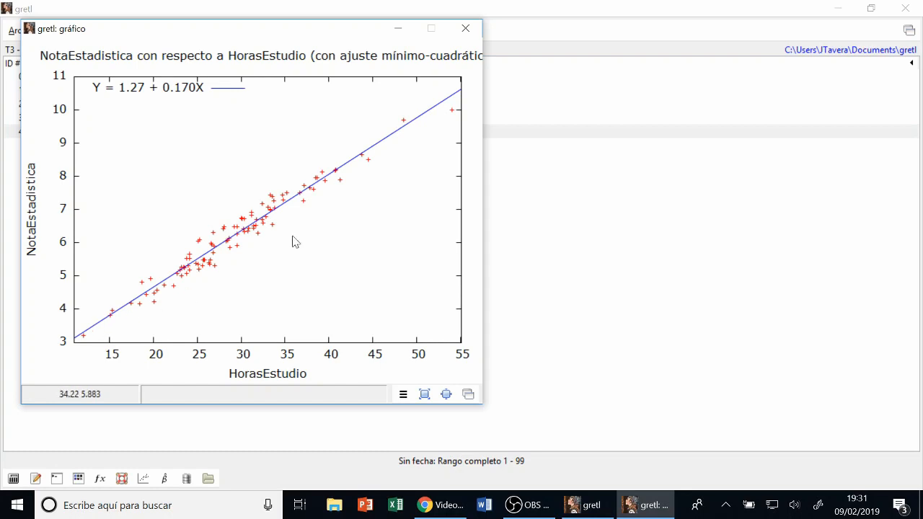
pyautogui.click(465, 29)
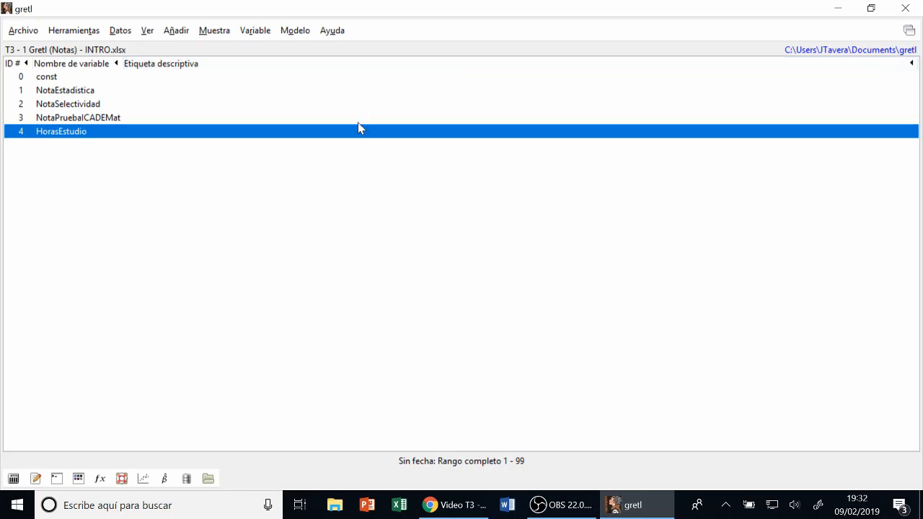
# Compute the correlation matrix for NotaEstadistica, NotaSelectividad, NotaPruebaICADEMat and HorasEstudio.
pyautogui.click(148, 33)
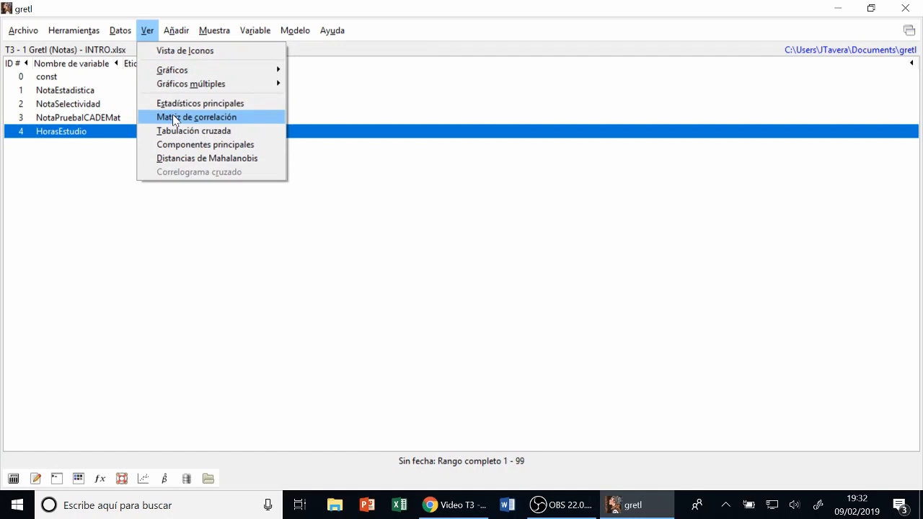
pyautogui.click(174, 117)
pyautogui.click(387, 173)
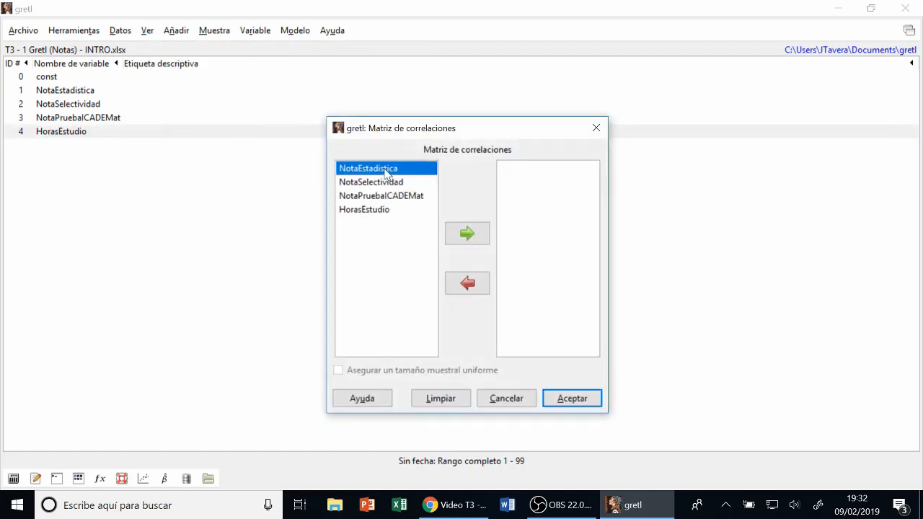
pyautogui.click(467, 233)
pyautogui.click(396, 183)
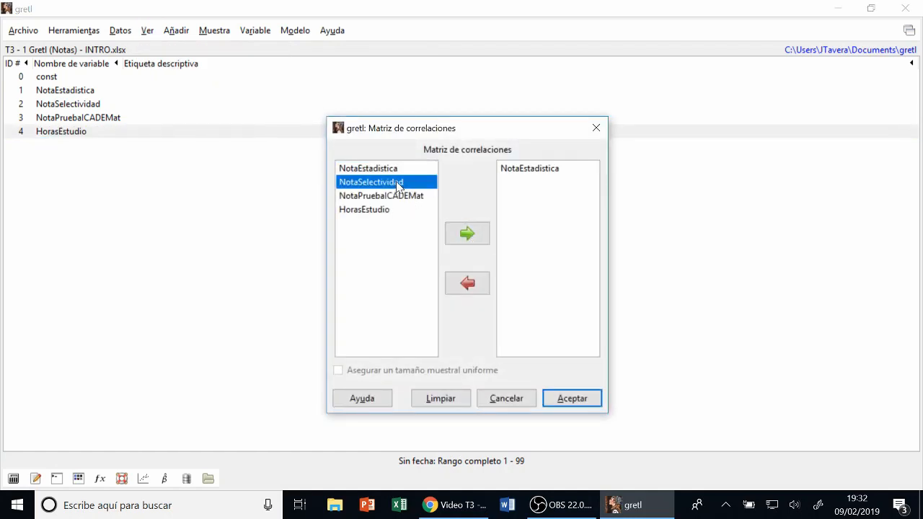
pyautogui.click(467, 233)
pyautogui.click(408, 197)
pyautogui.click(467, 233)
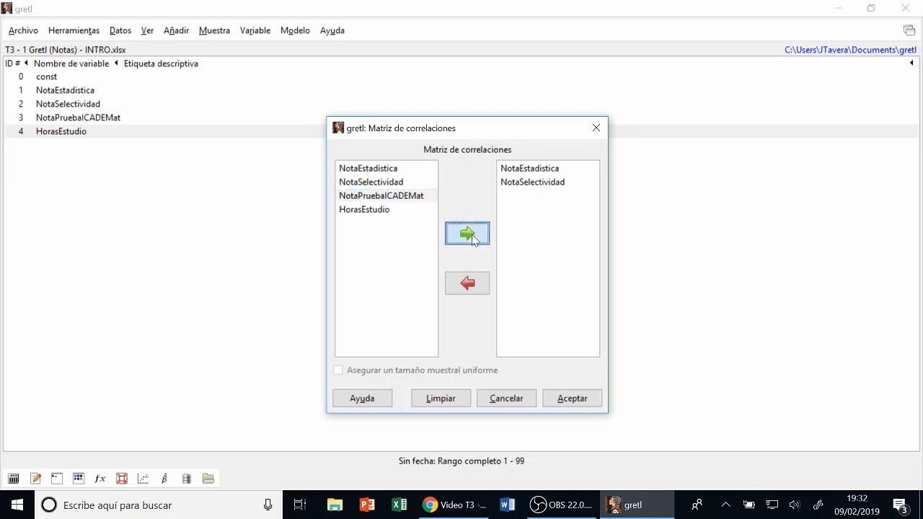
pyautogui.click(390, 215)
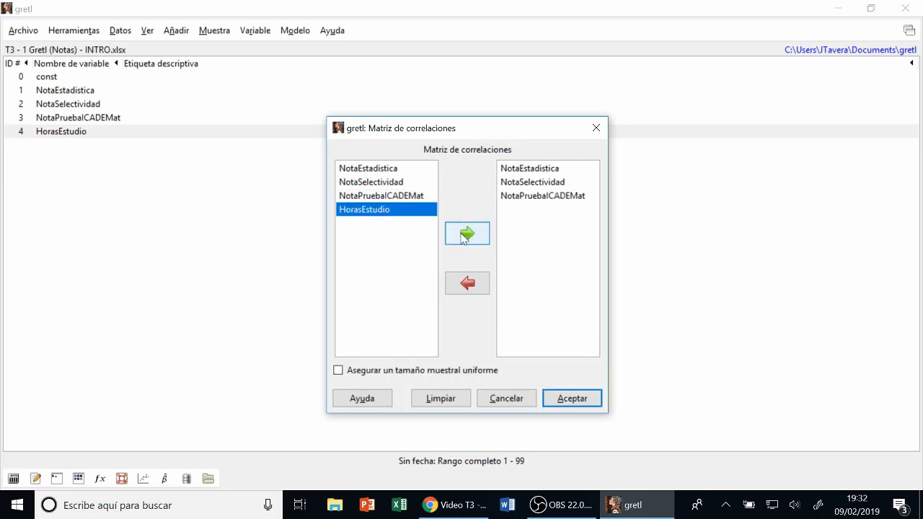
pyautogui.click(462, 236)
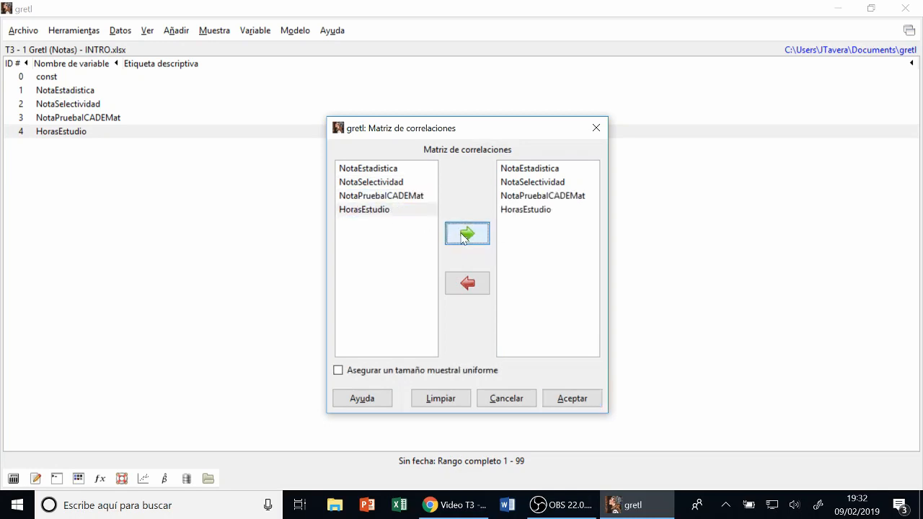
pyautogui.click(572, 398)
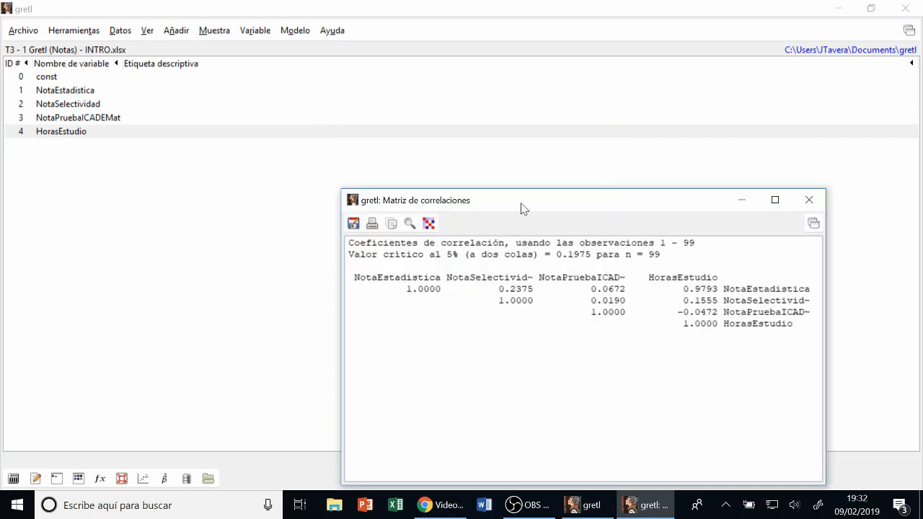
# Enlarge the correlation matrix window, examine the NotaEstadistica row of coefficients, and close the results.
pyautogui.moveTo(521, 208); pyautogui.dragTo(290, 93)
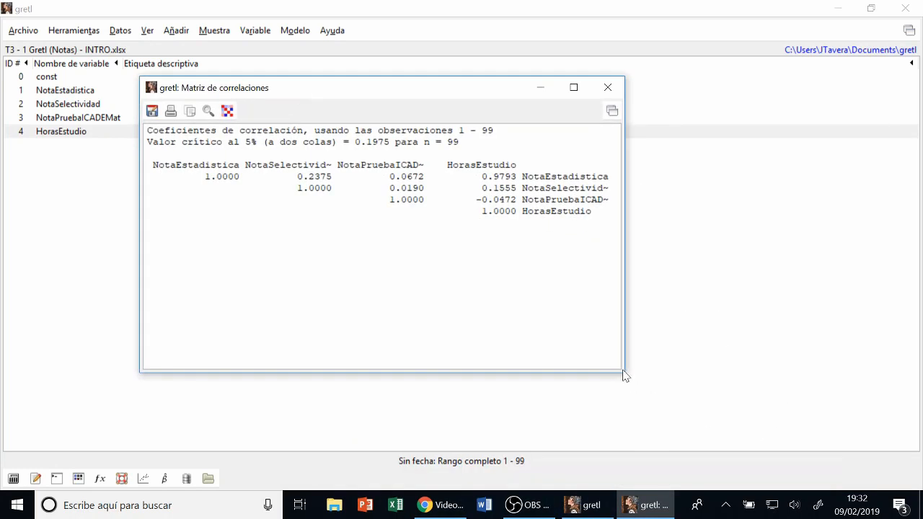
pyautogui.moveTo(625, 372); pyautogui.dragTo(734, 372)
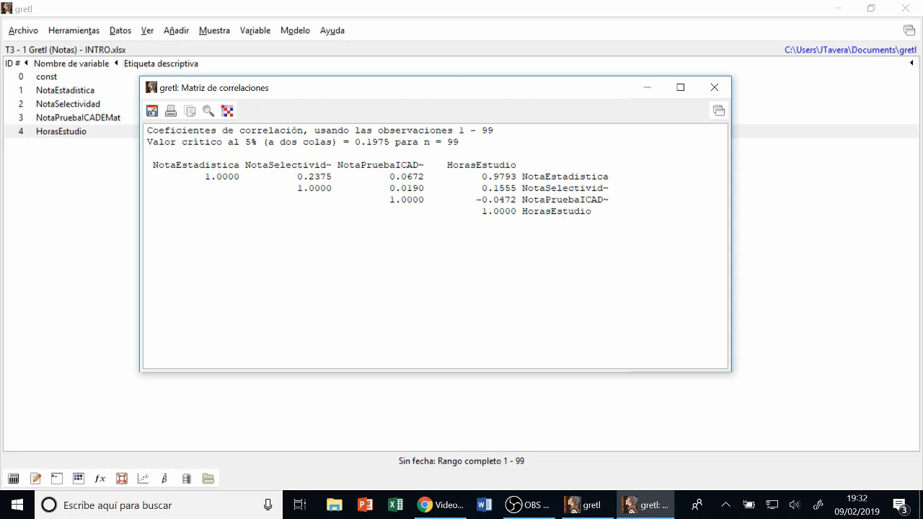
pyautogui.moveTo(609, 177); pyautogui.dragTo(159, 176)
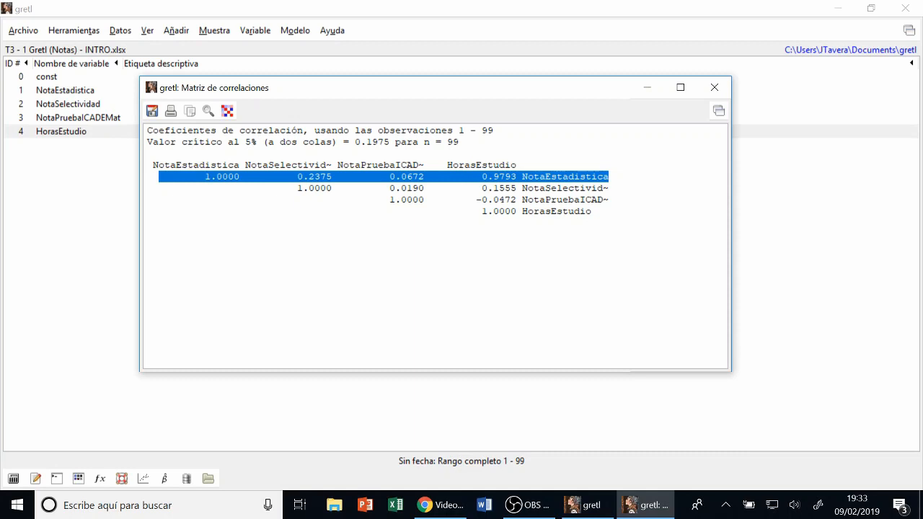
pyautogui.click(714, 88)
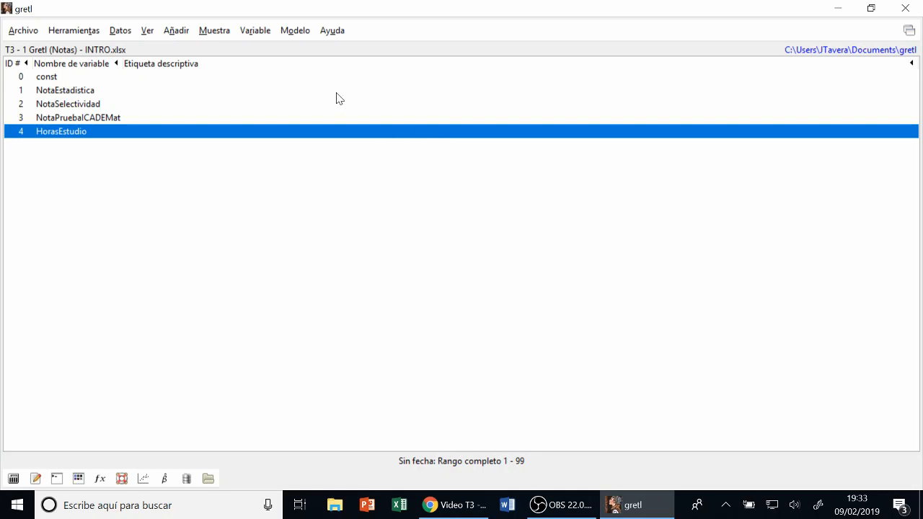
# Start an Ordinary Least Squares model with NotaEstadistica as the dependent variable.
pyautogui.click(295, 32)
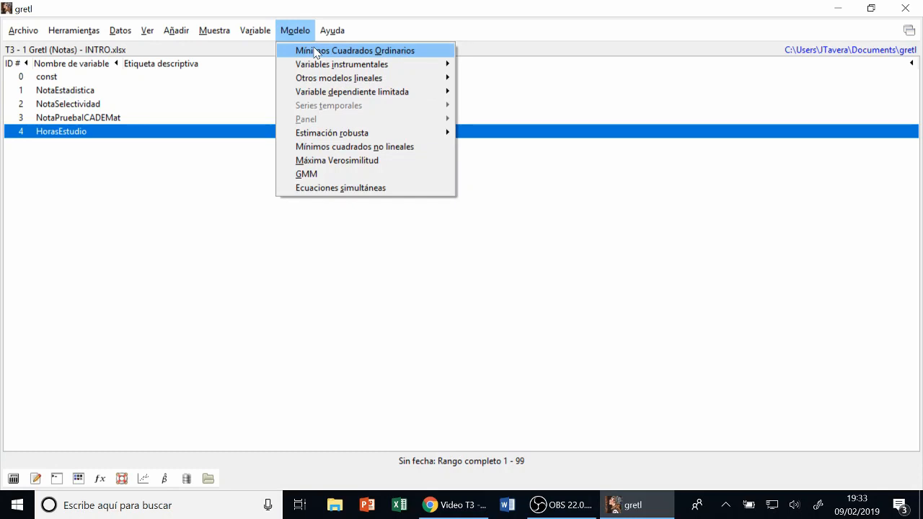
pyautogui.click(315, 52)
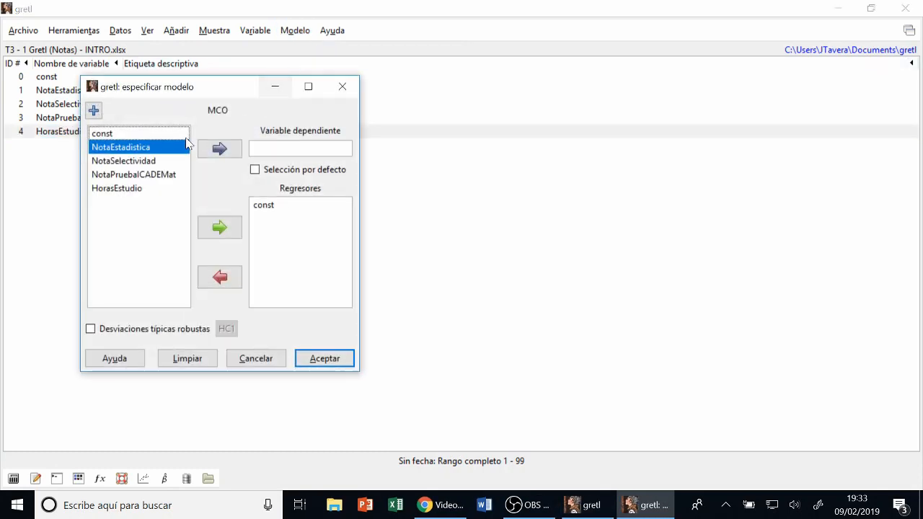
pyautogui.click(147, 148)
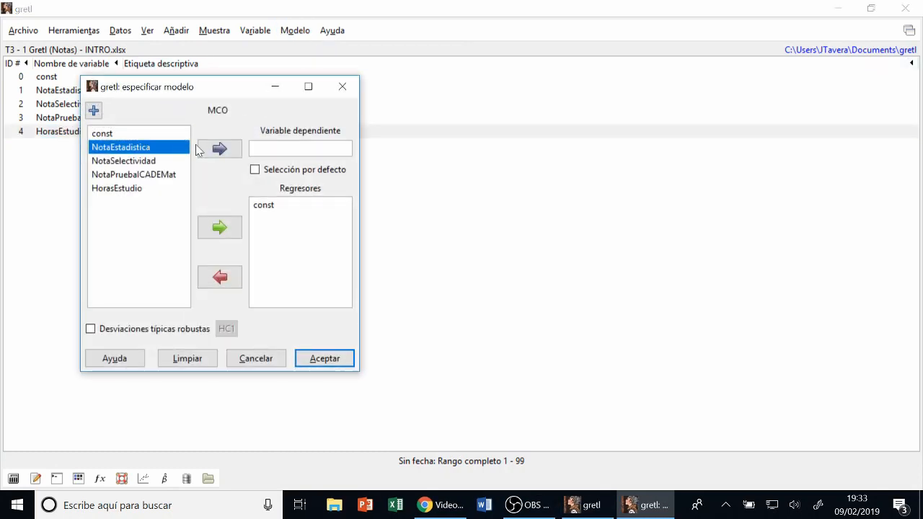
pyautogui.click(219, 149)
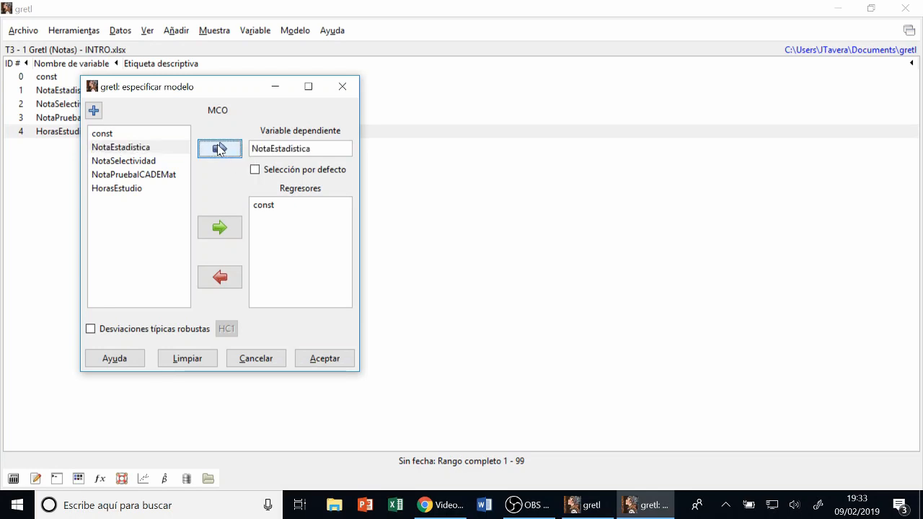
# Add NotaSelectividad, NotaPruebaICADEMat and HorasEstudio as regressors alongside the constant, and estimate the model.
pyautogui.click(148, 163)
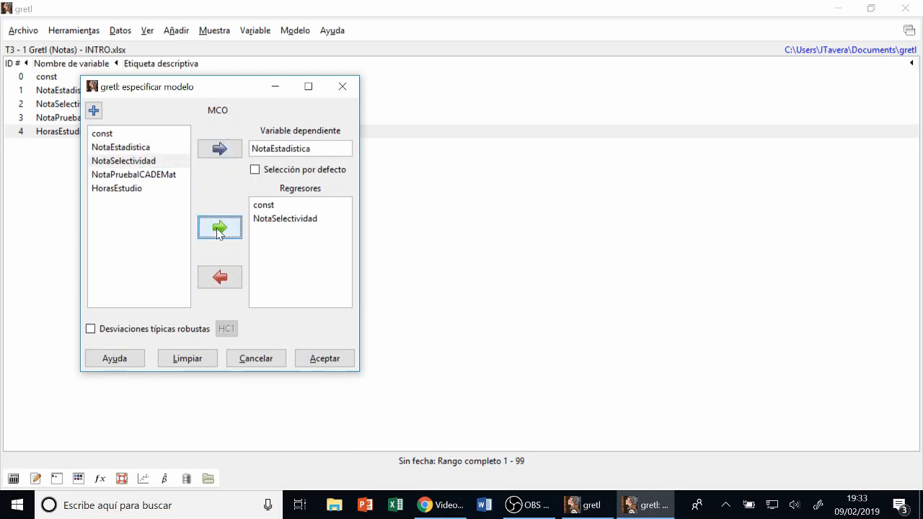
pyautogui.click(148, 177)
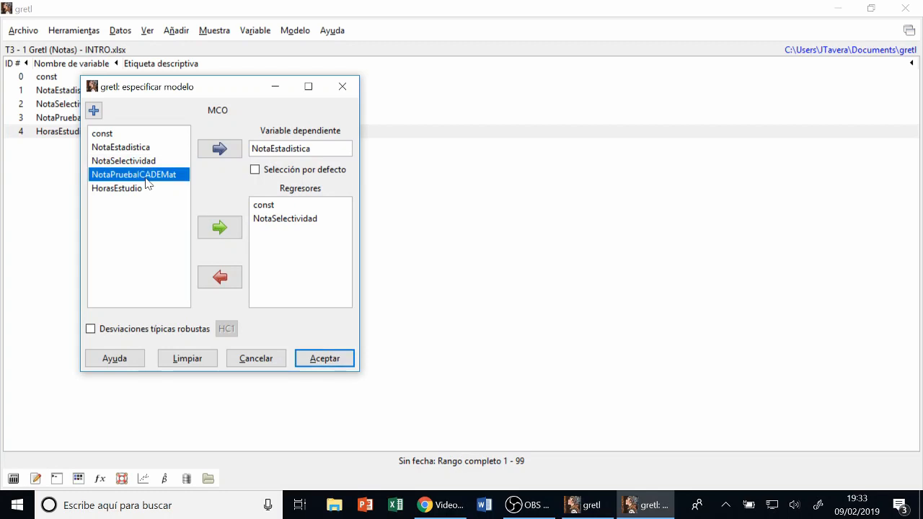
pyautogui.click(220, 228)
pyautogui.click(134, 189)
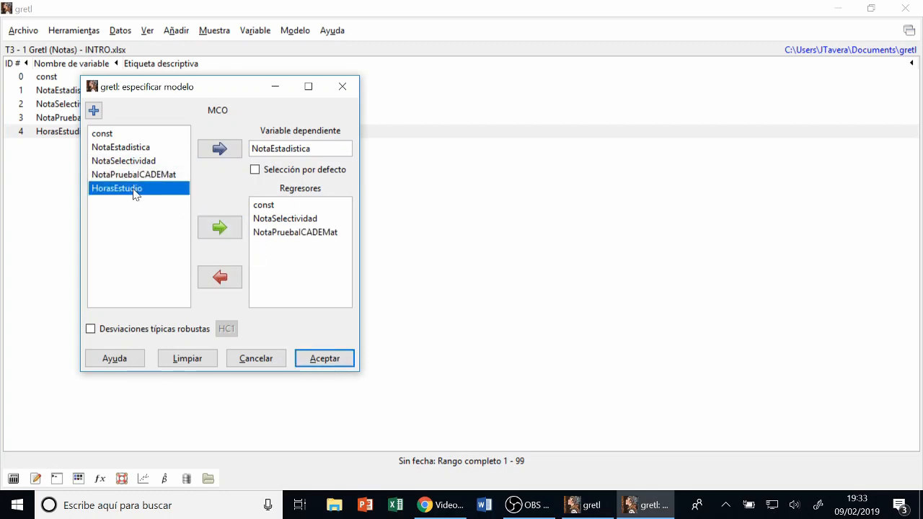
pyautogui.click(204, 228)
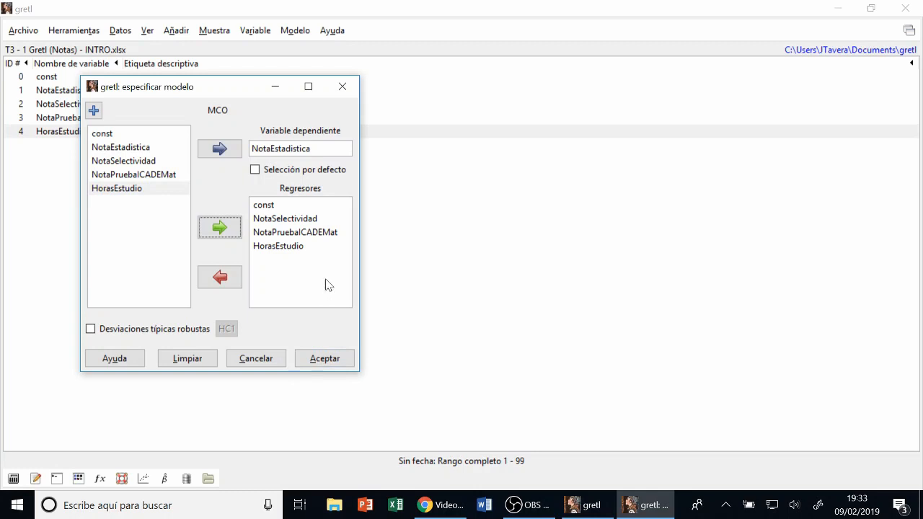
pyautogui.click(266, 207)
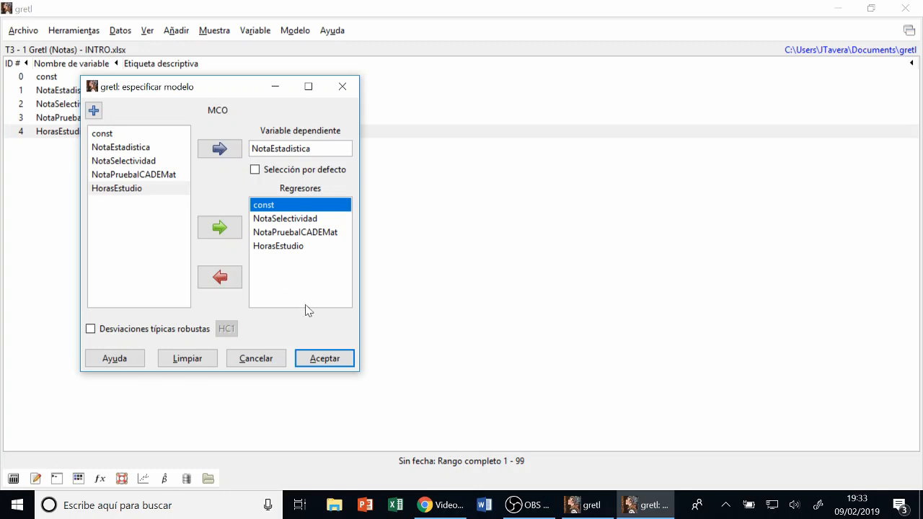
pyautogui.click(336, 360)
pyautogui.moveTo(258, 175); pyautogui.dragTo(246, 87)
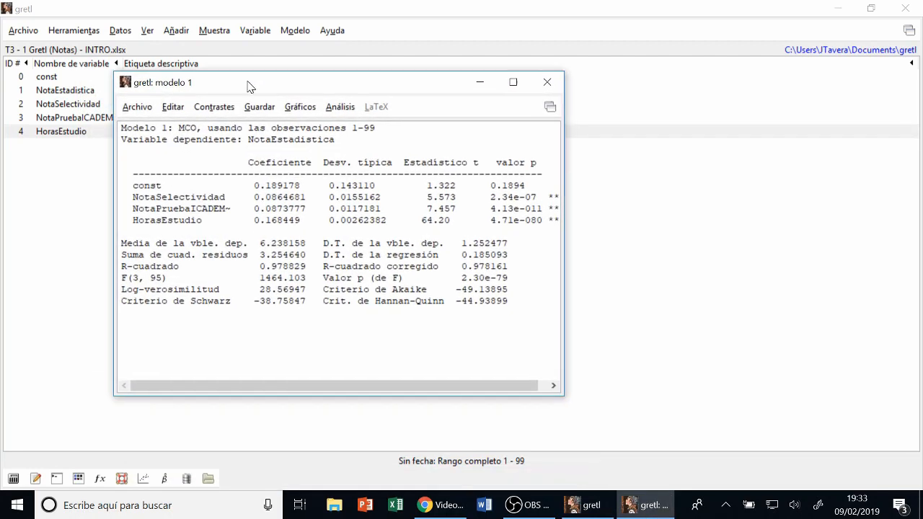
# Widen the model 1 window and examine its R-squared, regressor coefficients, p-values and significance stars.
pyautogui.moveTo(561, 387); pyautogui.dragTo(681, 387)
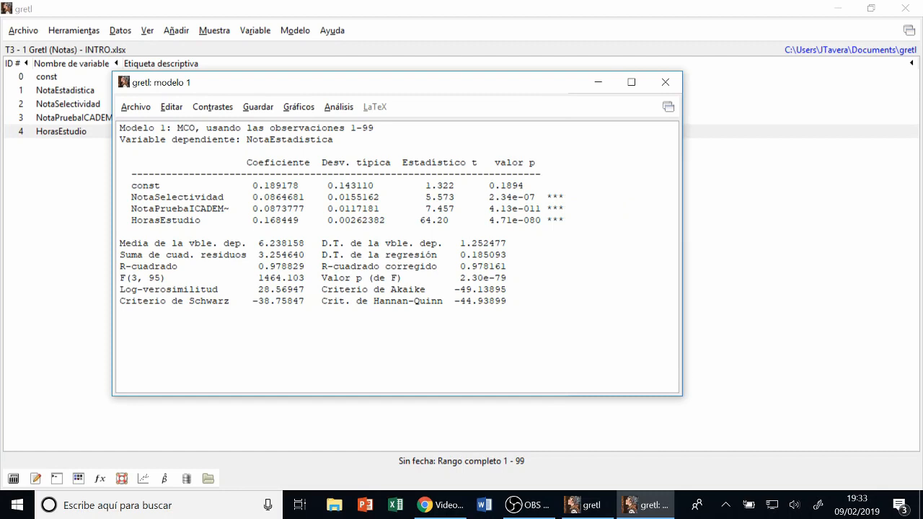
pyautogui.moveTo(119, 266); pyautogui.dragTo(310, 266)
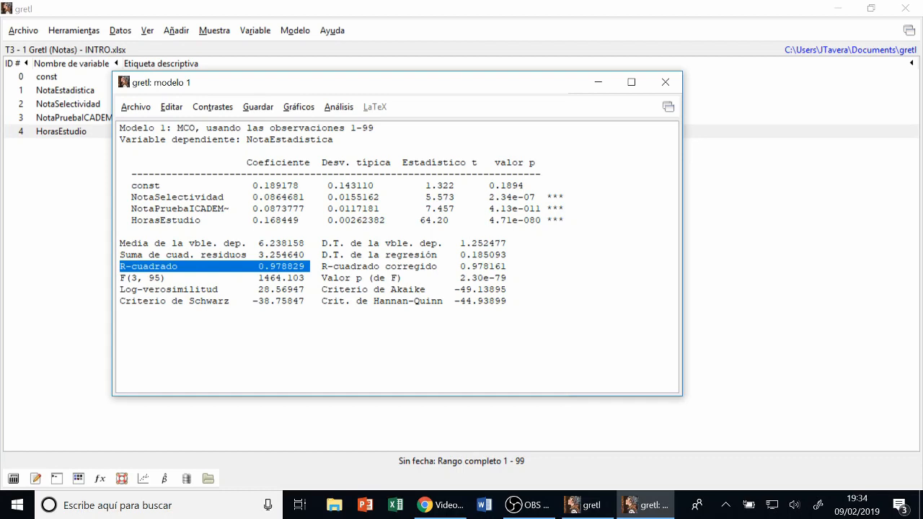
pyautogui.moveTo(258, 185); pyautogui.dragTo(310, 208)
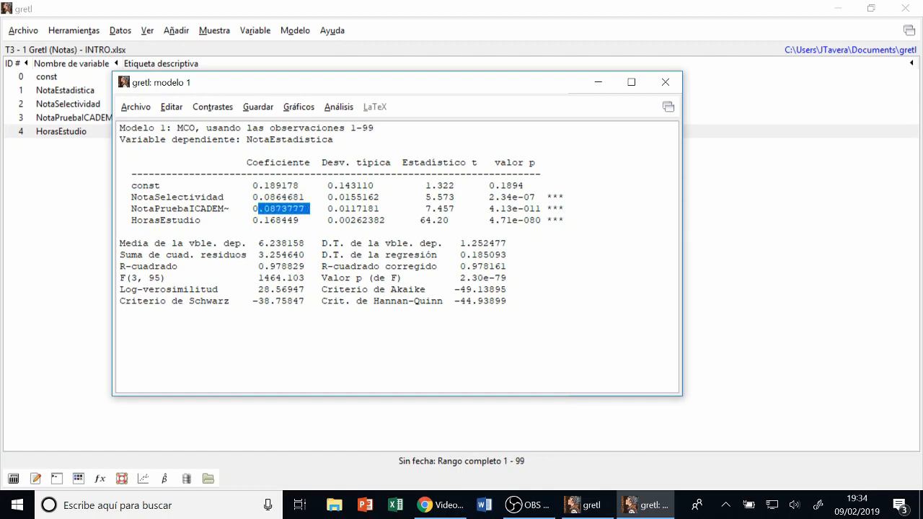
pyautogui.moveTo(252, 220); pyautogui.dragTo(298, 220)
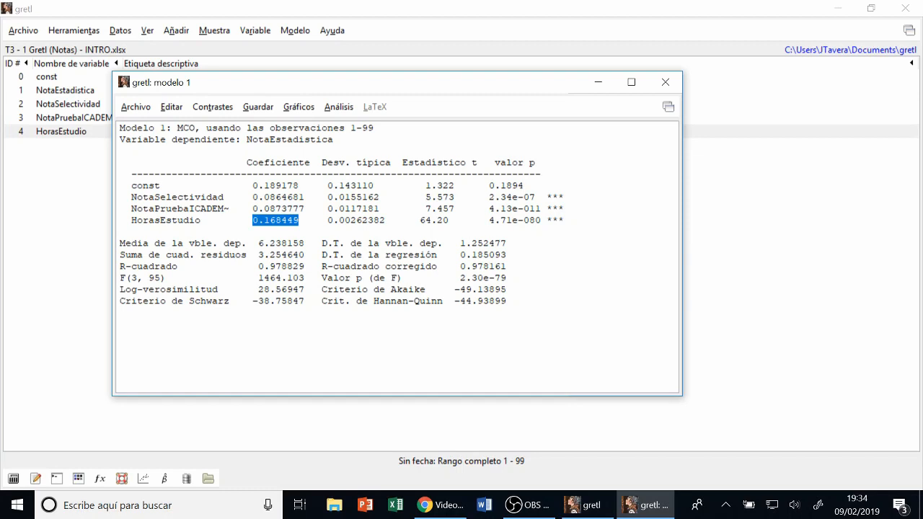
pyautogui.moveTo(494, 197)
pyautogui.mouseDown()
pyautogui.moveTo(531, 209)
pyautogui.moveTo(490, 198)
pyautogui.mouseUp()
pyautogui.click(492, 197)
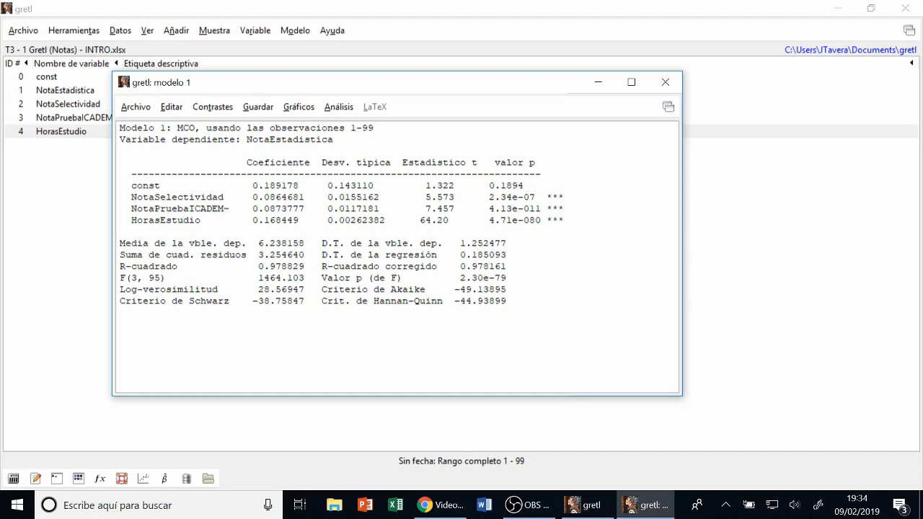
pyautogui.moveTo(547, 197); pyautogui.dragTo(565, 197)
pyautogui.moveTo(488, 198); pyautogui.dragTo(563, 199)
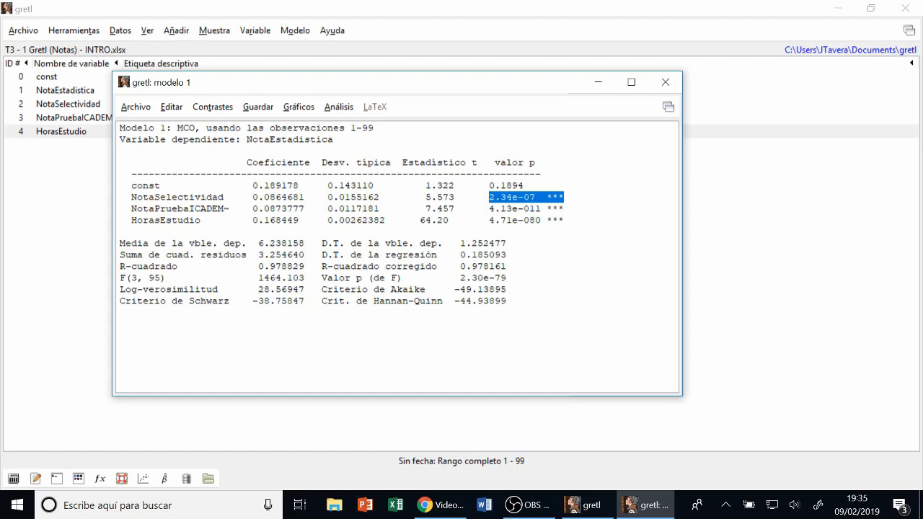
pyautogui.moveTo(489, 209); pyautogui.dragTo(564, 209)
pyautogui.moveTo(489, 221); pyautogui.dragTo(564, 221)
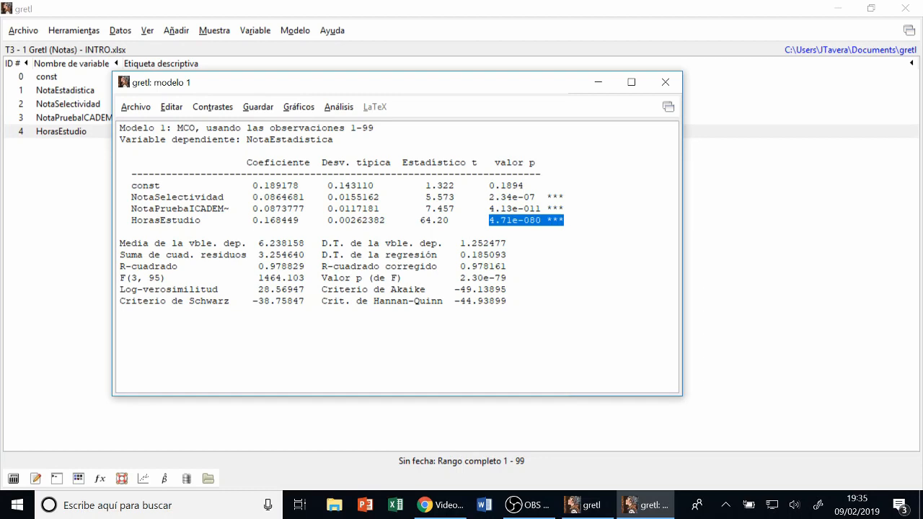
# Estimate a second OLS model of NotaEstadistica, removing NotaSelectividad and NotaPruebaICADEMat so only the constant and HorasEstudio remain as regressors.
pyautogui.moveTo(308, 88); pyautogui.dragTo(227, 149)
pyautogui.click(295, 30)
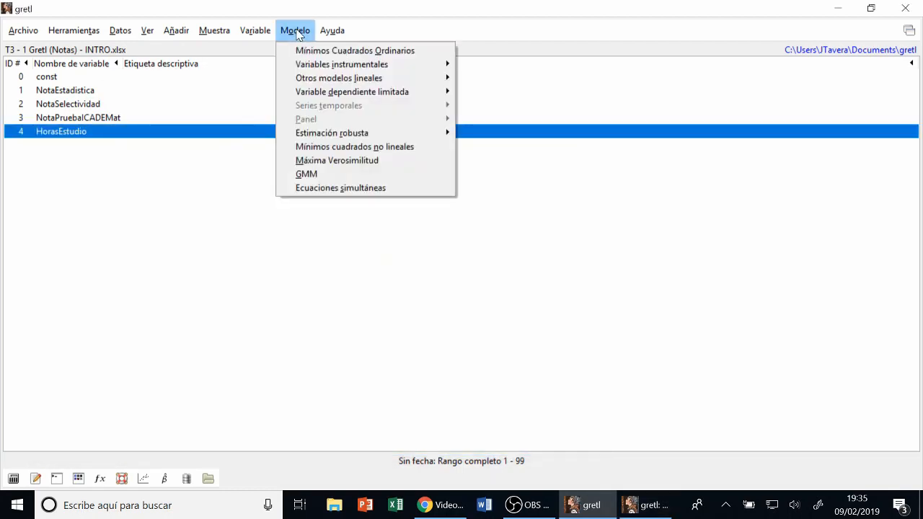
pyautogui.click(319, 51)
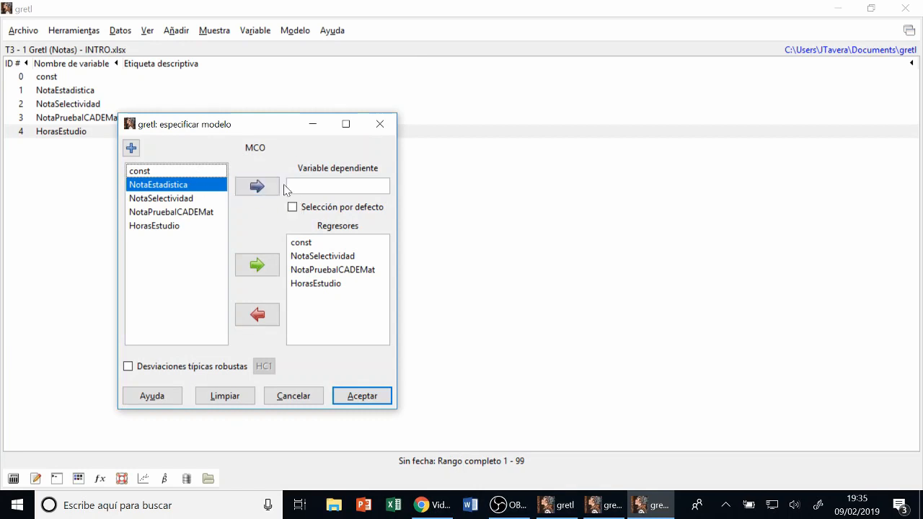
pyautogui.click(258, 186)
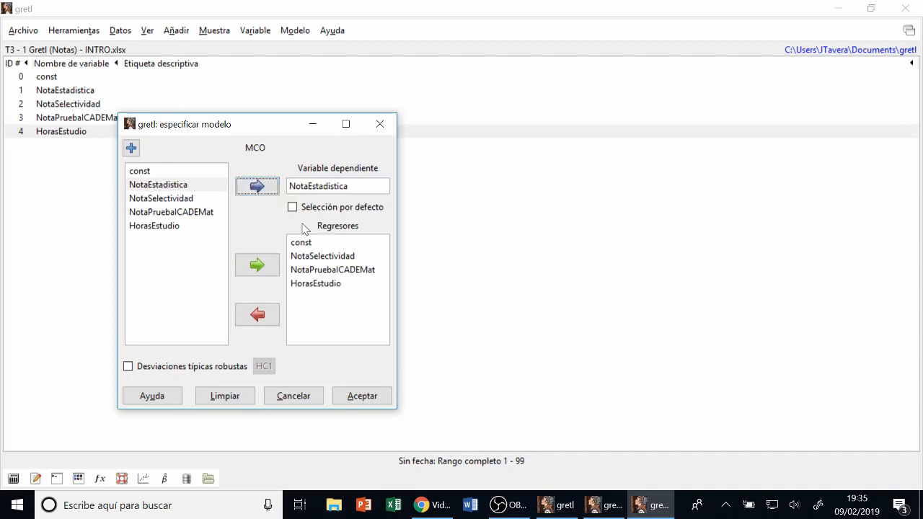
pyautogui.click(325, 258)
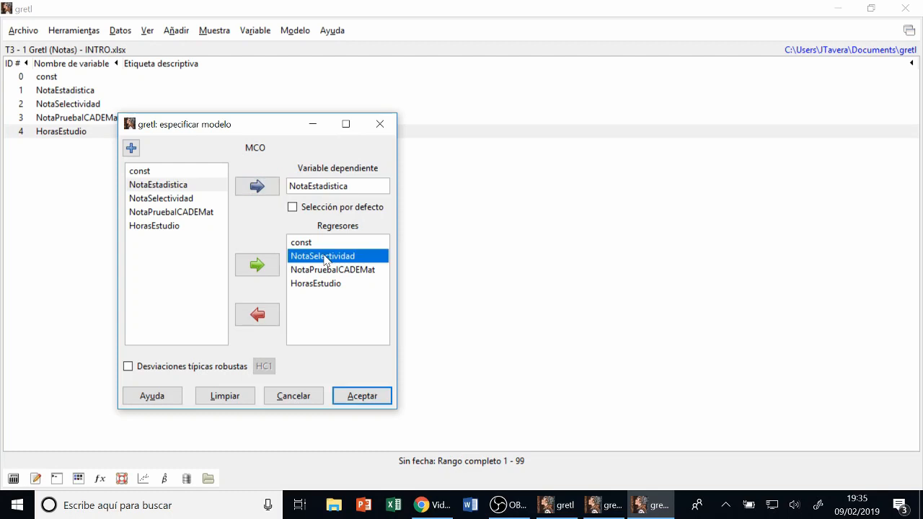
pyautogui.click(258, 314)
pyautogui.click(325, 258)
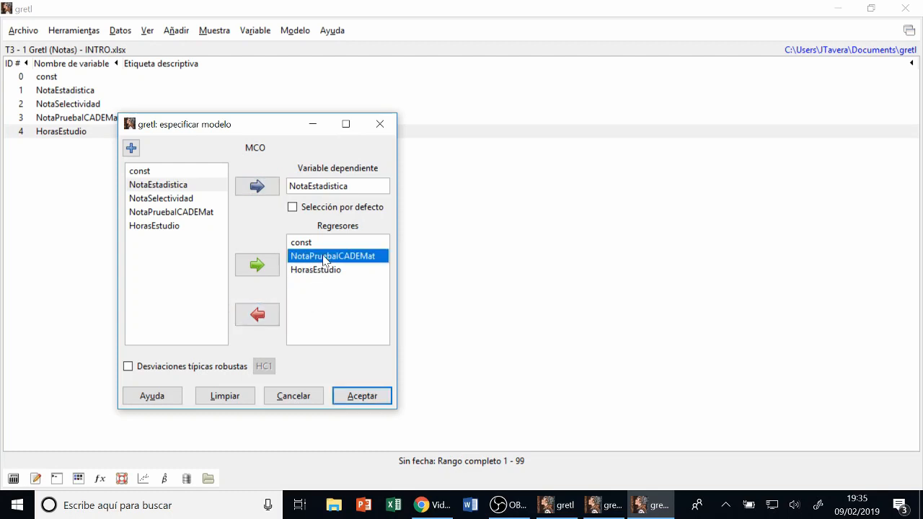
pyautogui.click(261, 314)
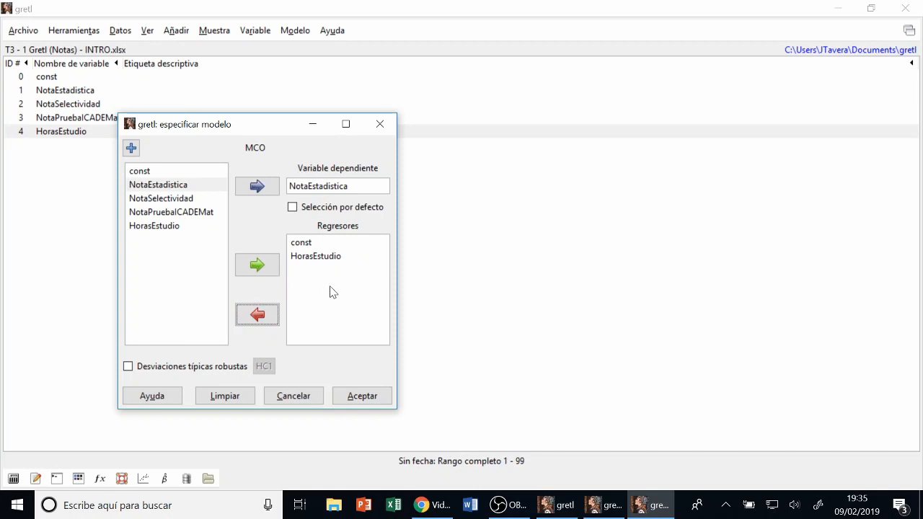
pyautogui.click(362, 396)
# Arrange the model 1 and model 2 result windows side by side.
pyautogui.moveTo(362, 170); pyautogui.dragTo(664, 113)
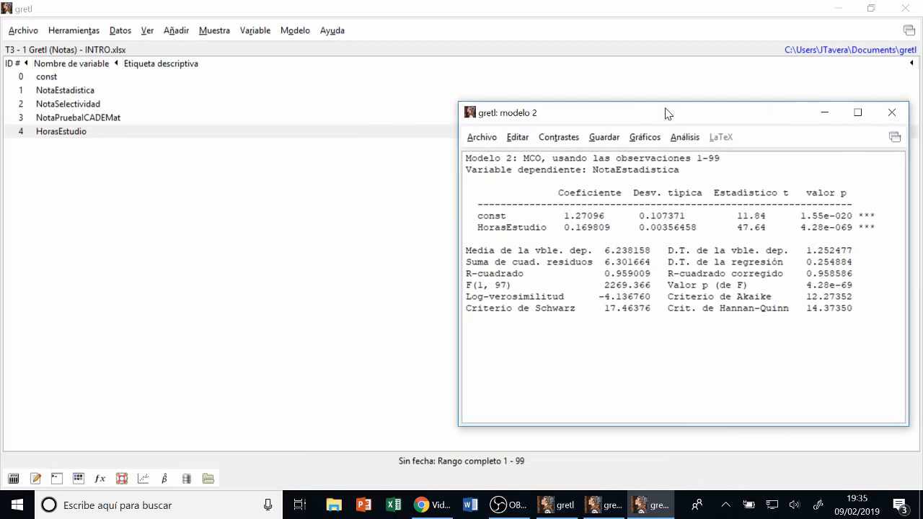
pyautogui.click(604, 505)
pyautogui.moveTo(379, 144); pyautogui.dragTo(362, 117)
pyautogui.moveTo(591, 252); pyautogui.dragTo(464, 238)
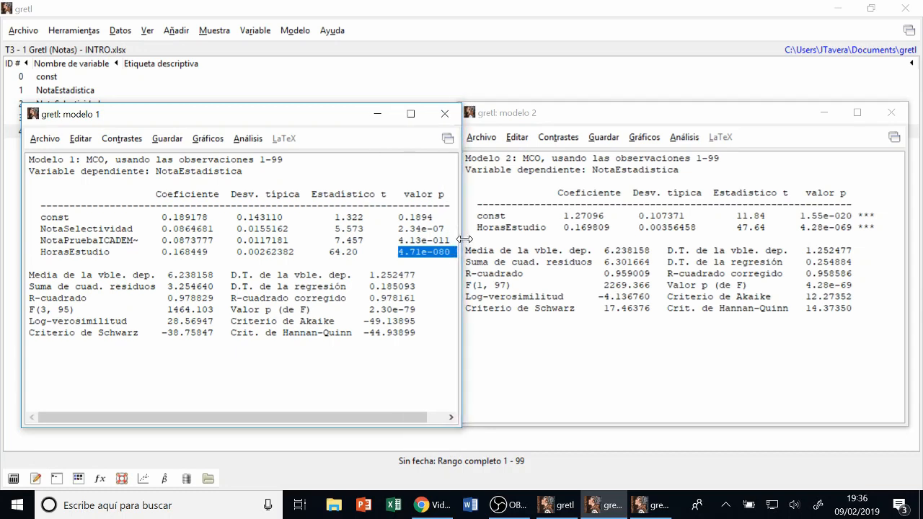
pyautogui.moveTo(315, 110); pyautogui.dragTo(313, 102)
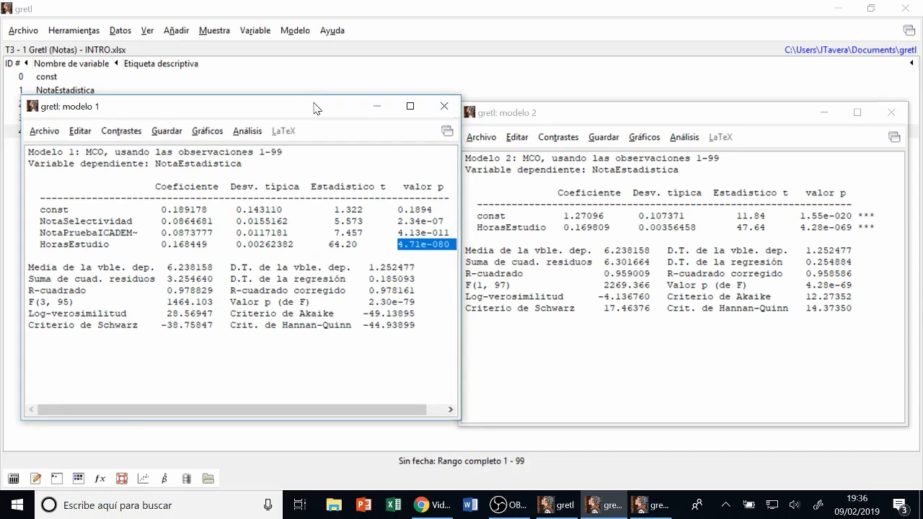
# Examine the HorasEstudio p-value in model 2, compare both models' R-squared and adjusted R-squared, and close model 2.
pyautogui.click(570, 234)
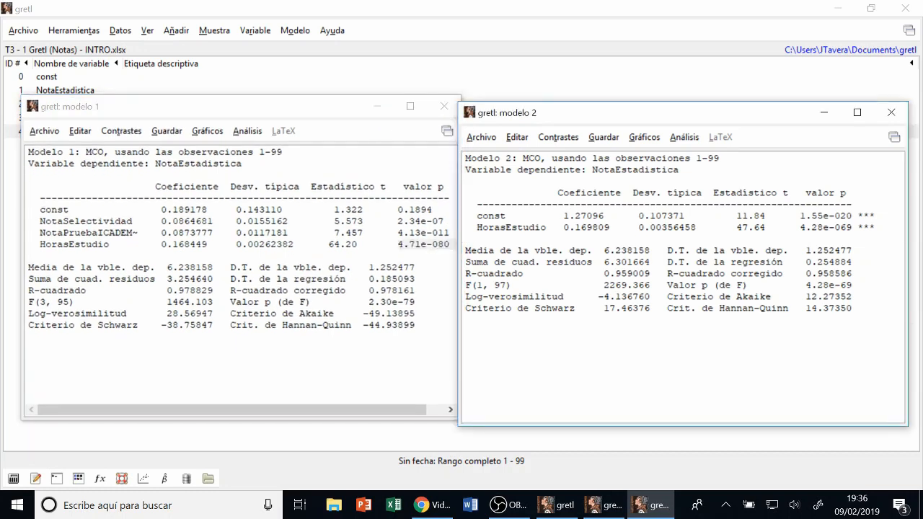
pyautogui.moveTo(804, 227); pyautogui.dragTo(899, 227)
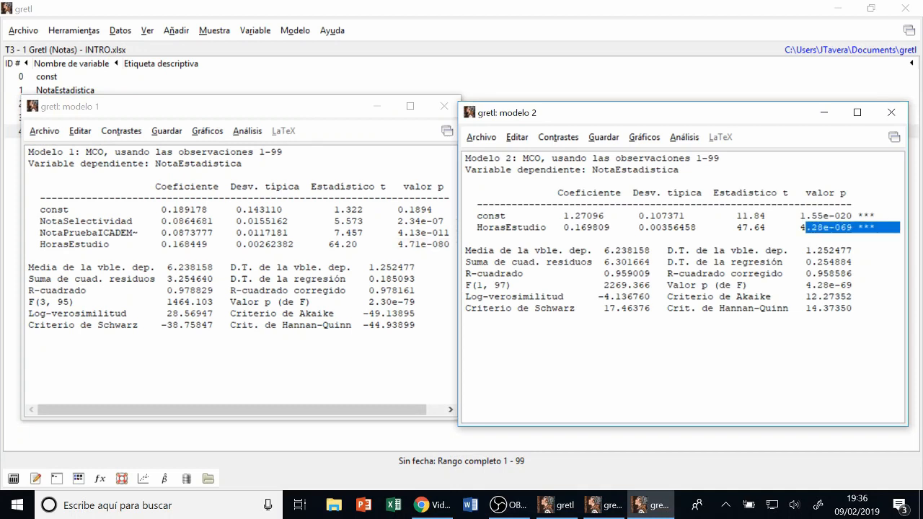
pyautogui.moveTo(470, 273); pyautogui.dragTo(656, 273)
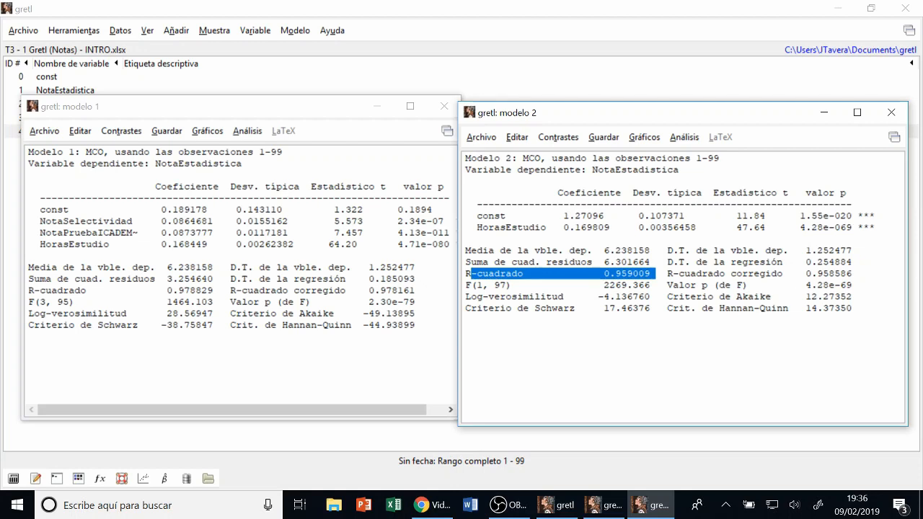
pyautogui.moveTo(173, 290); pyautogui.dragTo(213, 291)
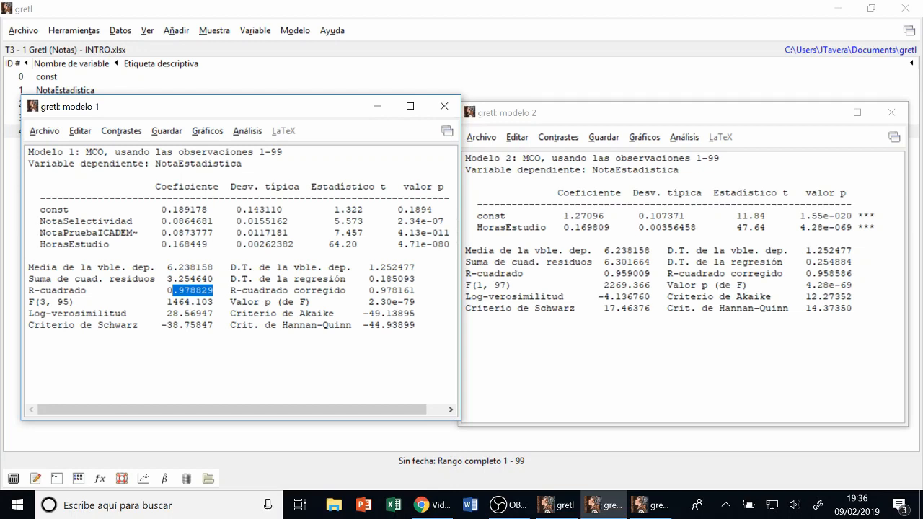
pyautogui.moveTo(230, 290); pyautogui.dragTo(415, 290)
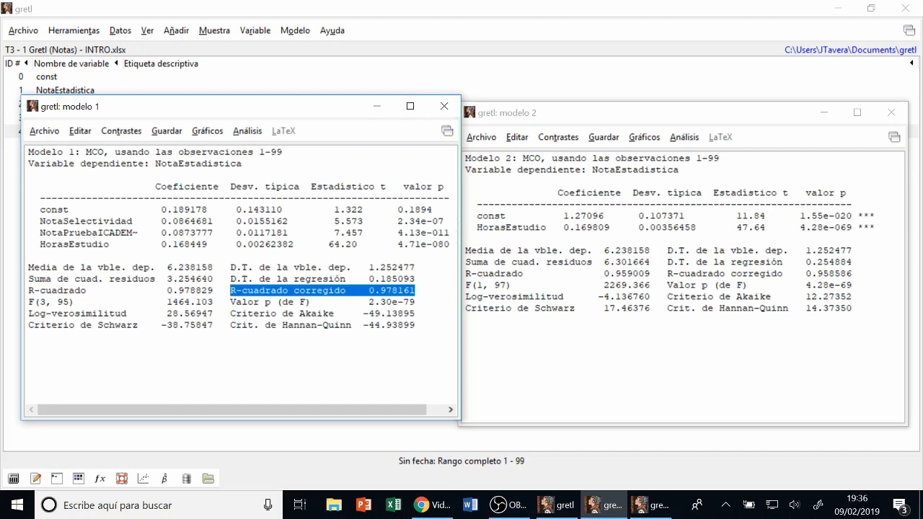
pyautogui.moveTo(666, 273); pyautogui.dragTo(851, 274)
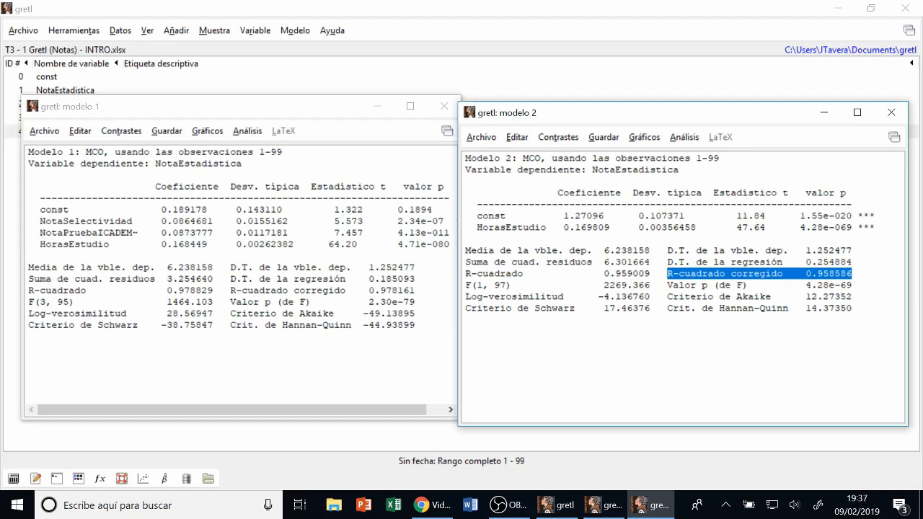
pyautogui.click(891, 116)
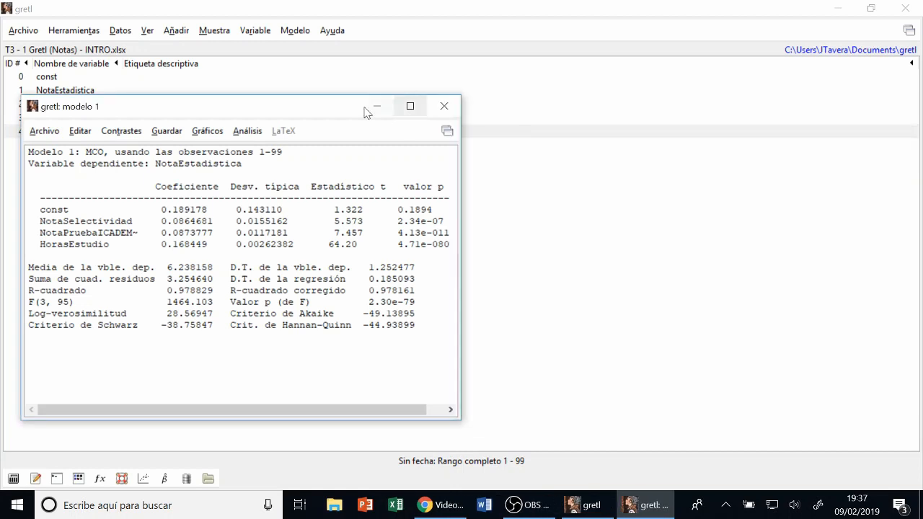
# Plot the model 1 residuals against HorasEstudio, examine the scatter, and close the plot and the model.
pyautogui.moveTo(460, 226); pyautogui.dragTo(513, 225)
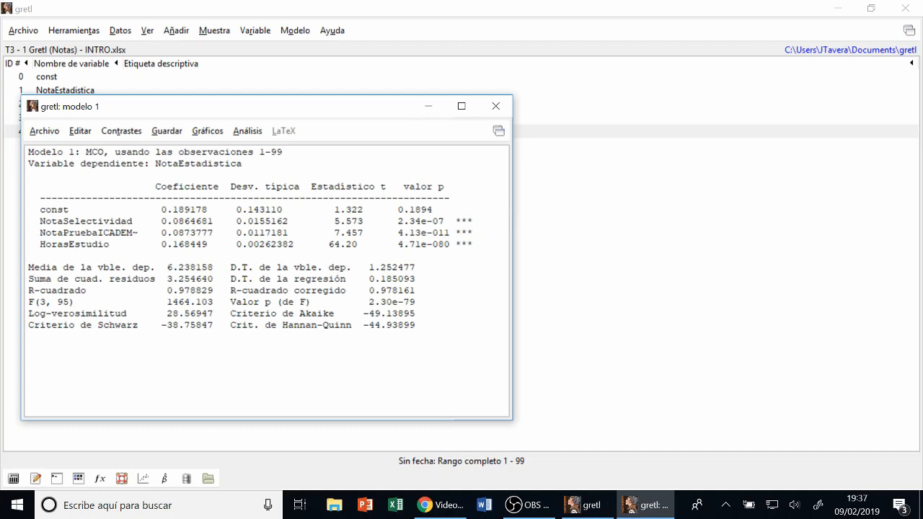
pyautogui.click(207, 132)
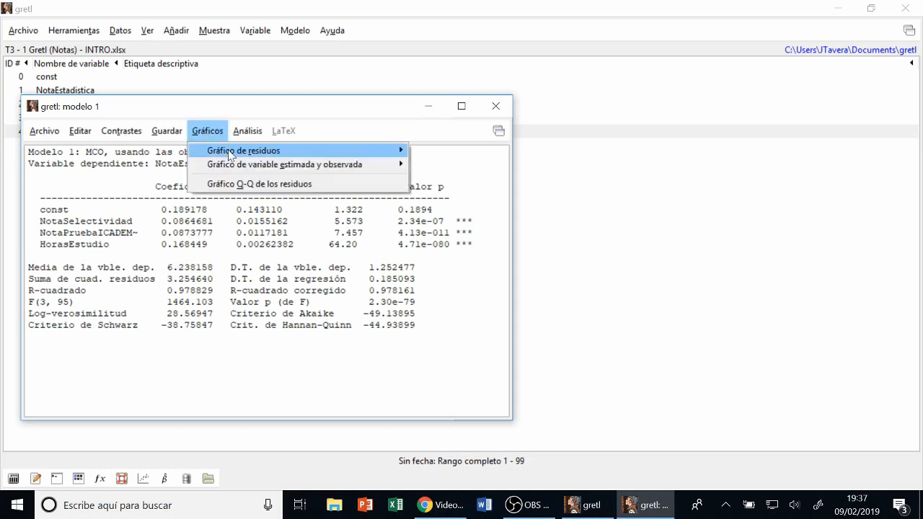
pyautogui.moveTo(245, 150)
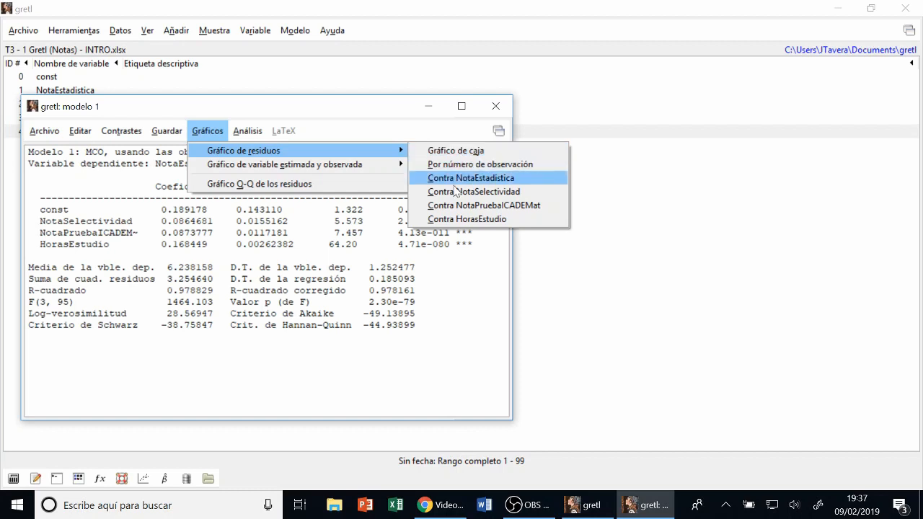
pyautogui.click(472, 219)
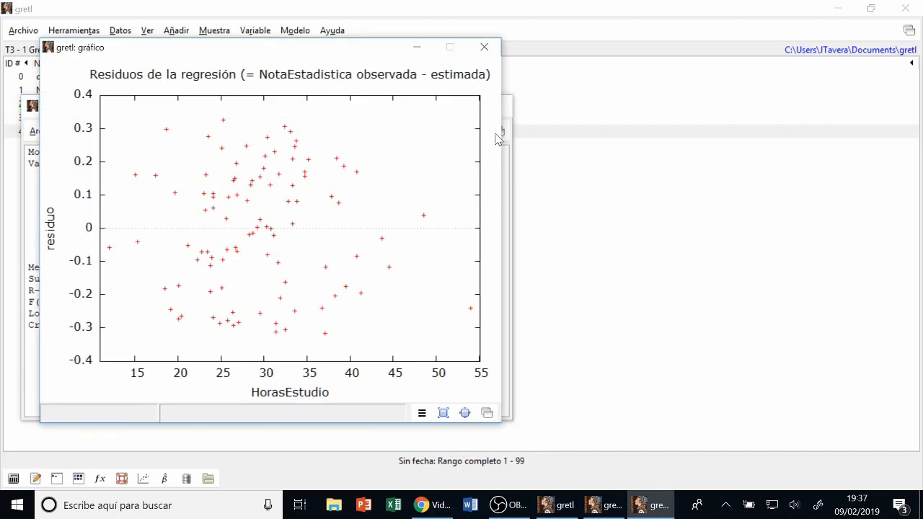
pyautogui.moveTo(373, 53); pyautogui.dragTo(533, 60)
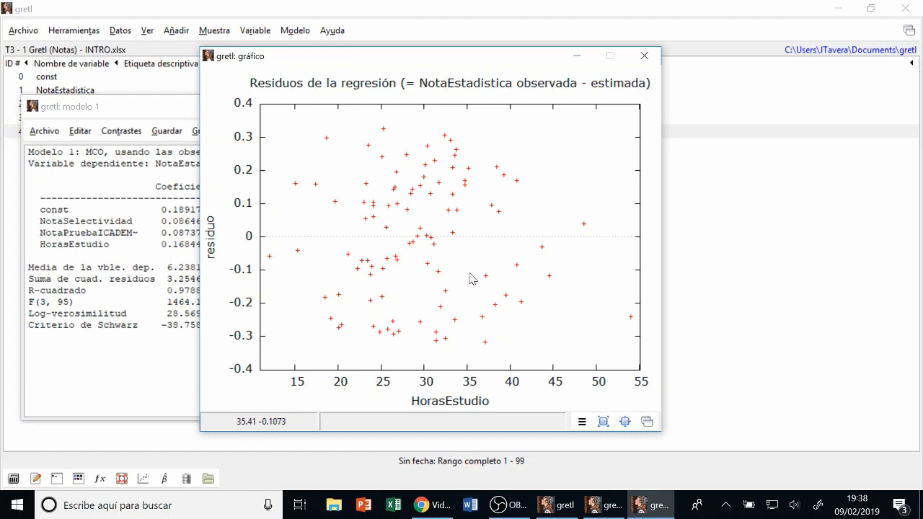
pyautogui.click(643, 55)
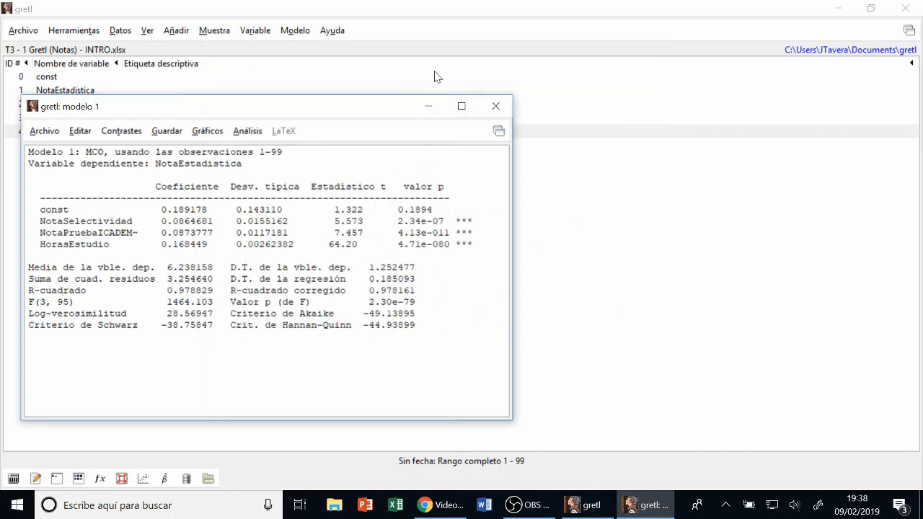
pyautogui.click(496, 106)
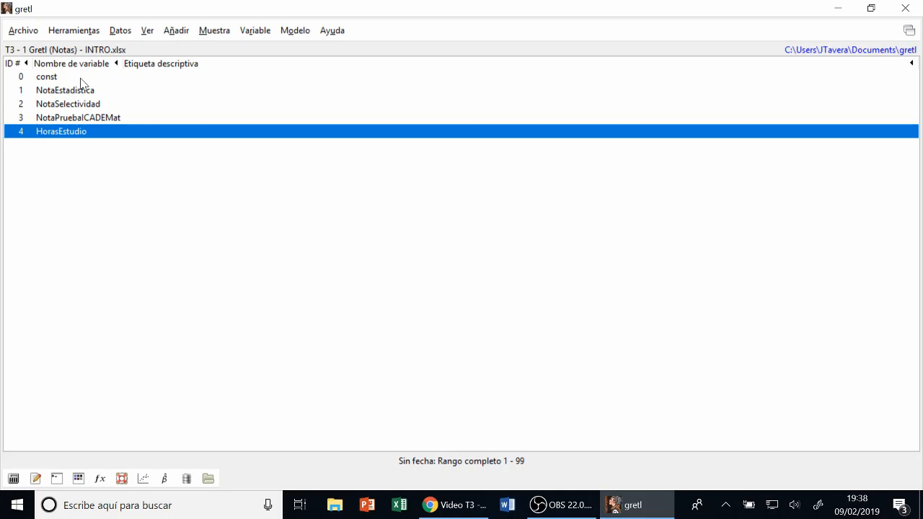
# Open the data file T3 - 2 Gretl (Distancias) - HETEROCEDASTICIDAD.xlsx, replacing the current dataset and declining the time-series or panel interpretation.
pyautogui.click(30, 34)
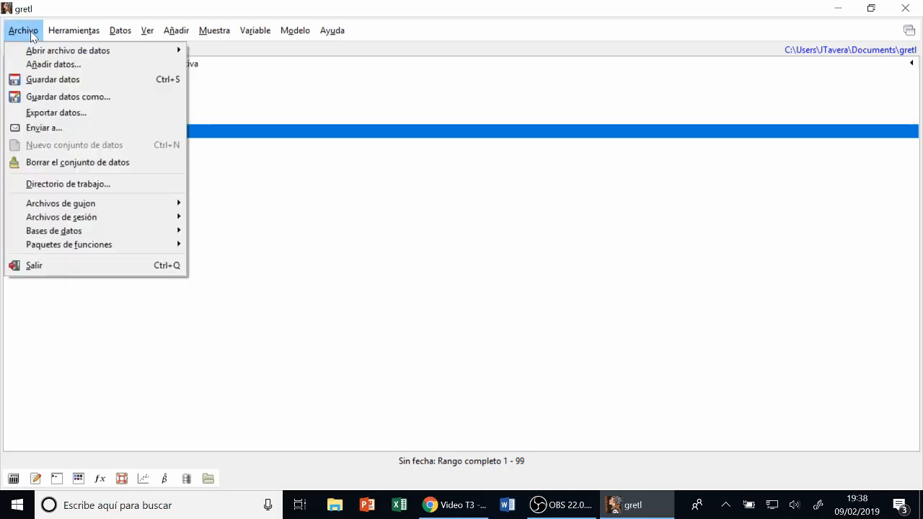
pyautogui.moveTo(79, 52)
pyautogui.click(234, 54)
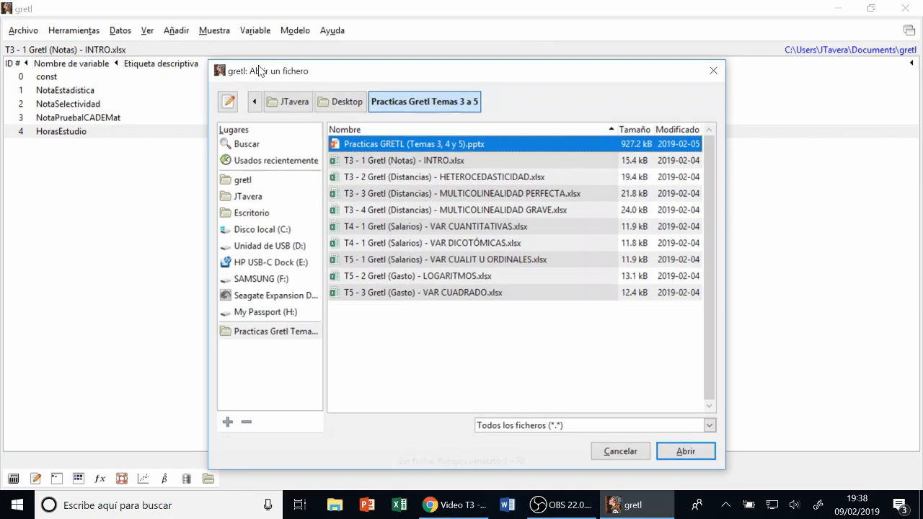
pyautogui.click(453, 178)
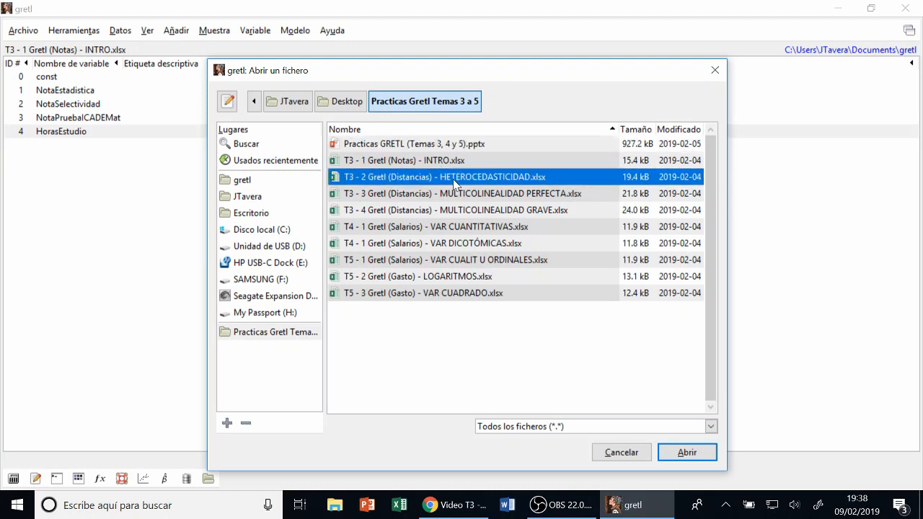
pyautogui.click(679, 454)
pyautogui.click(467, 302)
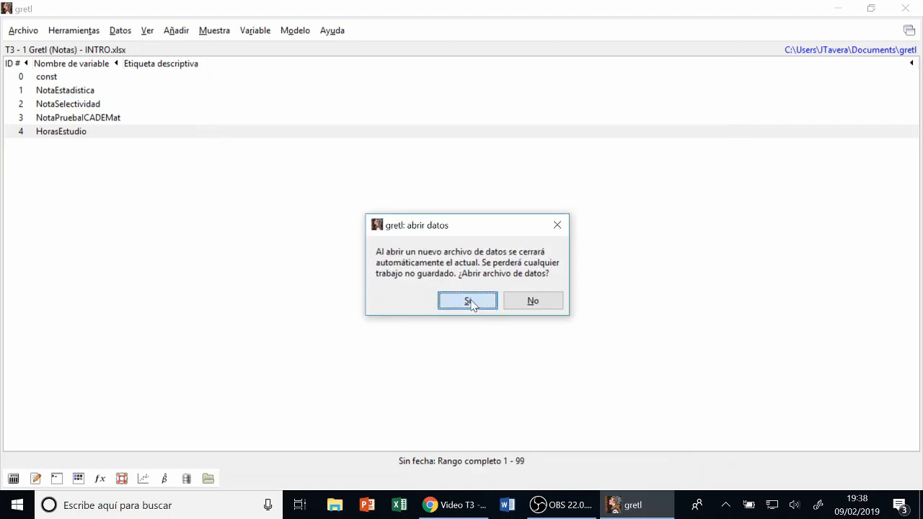
pyautogui.click(232, 185)
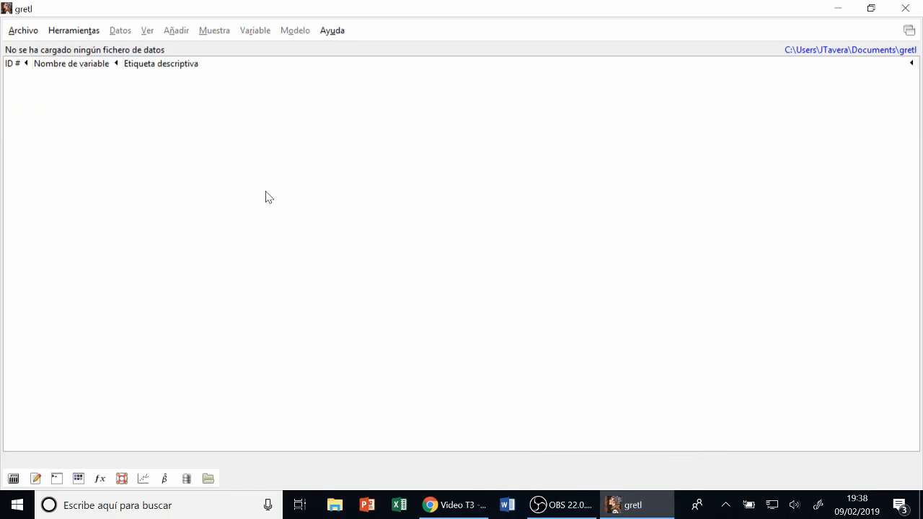
pyautogui.click(323, 207)
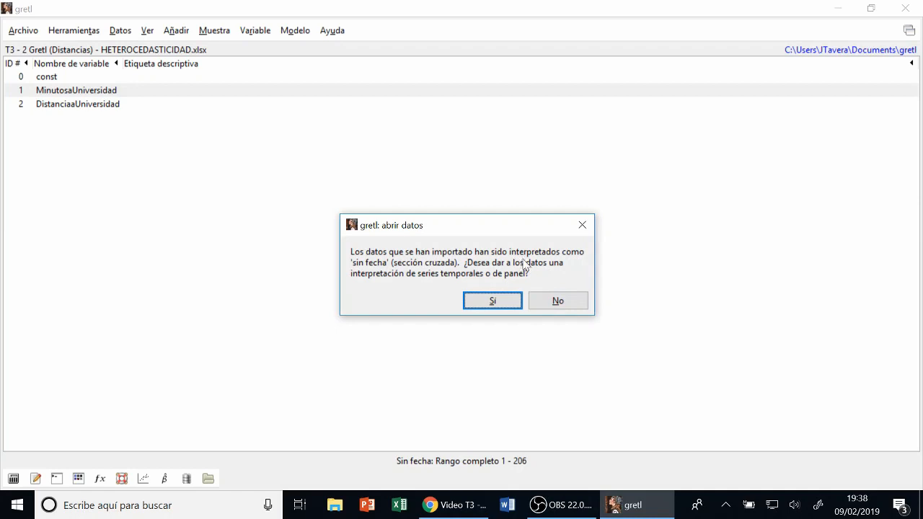
pyautogui.click(570, 307)
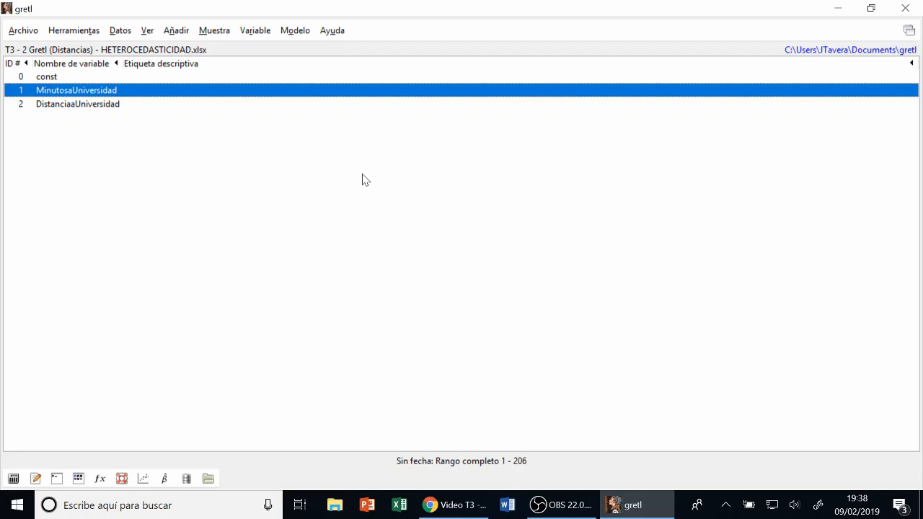
# Estimate an OLS model with MinutosaUniversidad as dependent variable and the constant and DistanciaaUniversidad as regressors.
pyautogui.click(295, 33)
pyautogui.moveTo(332, 30)
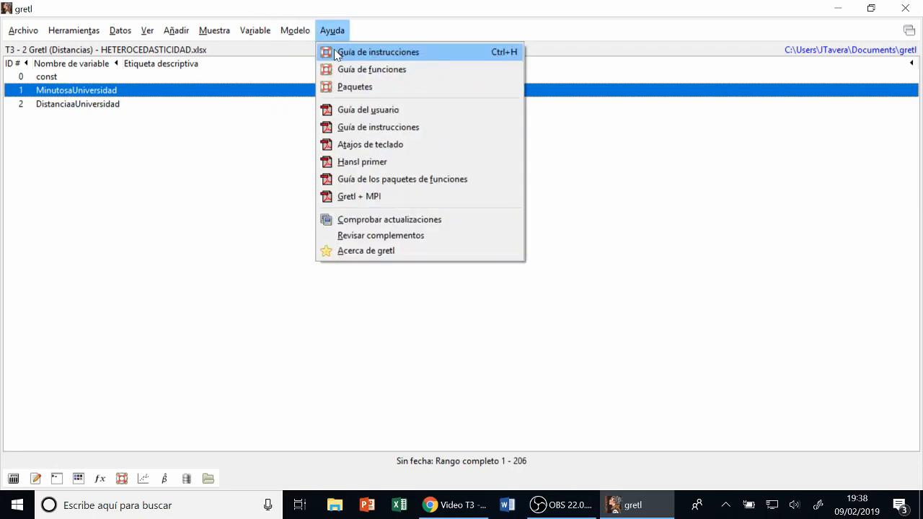
pyautogui.click(335, 50)
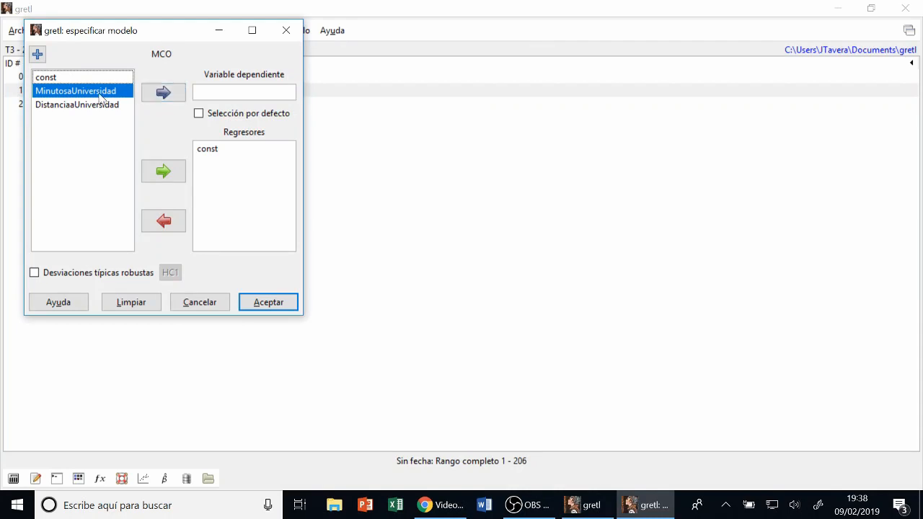
pyautogui.click(160, 93)
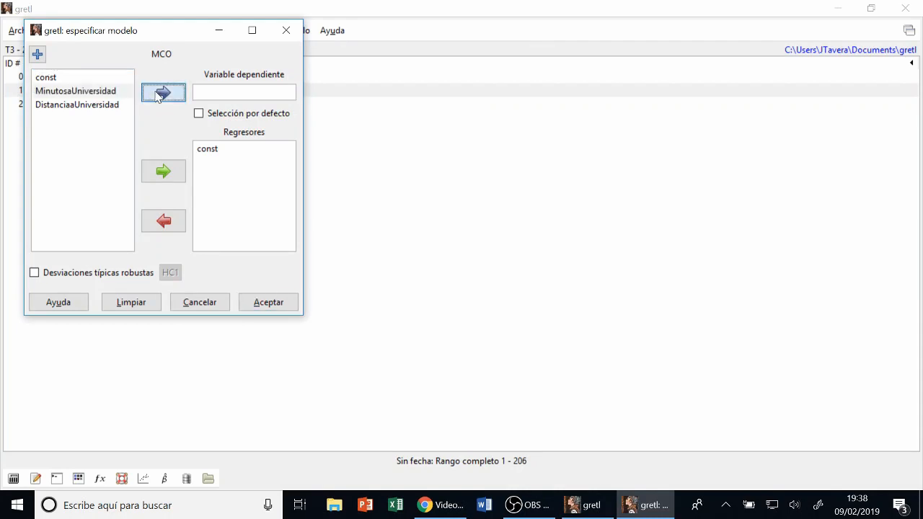
pyautogui.click(102, 107)
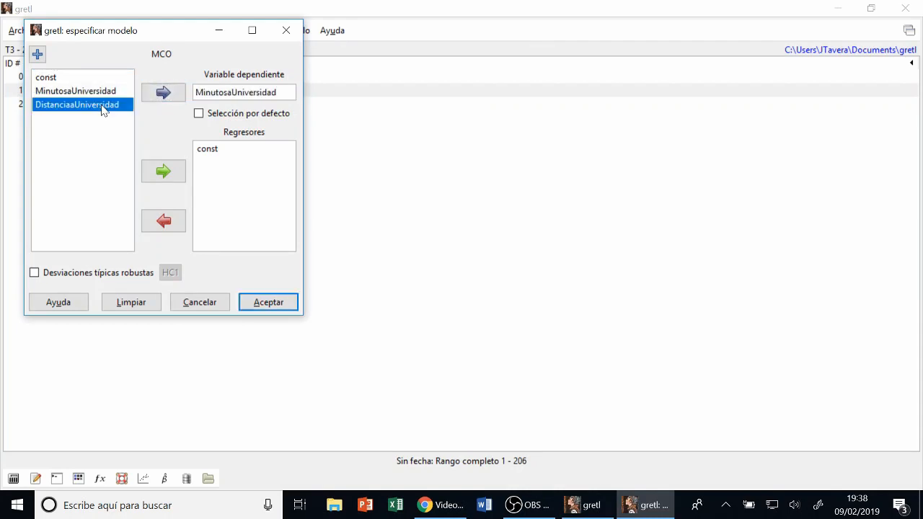
pyautogui.click(167, 172)
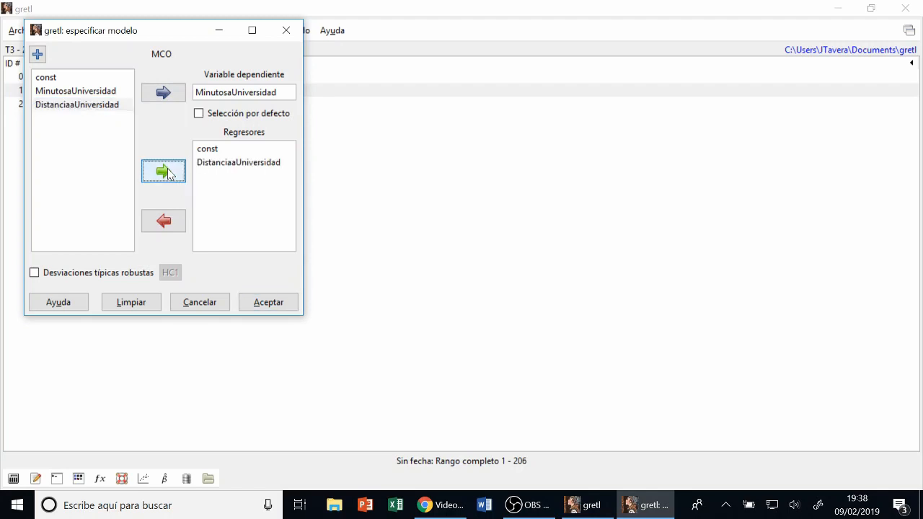
pyautogui.click(268, 302)
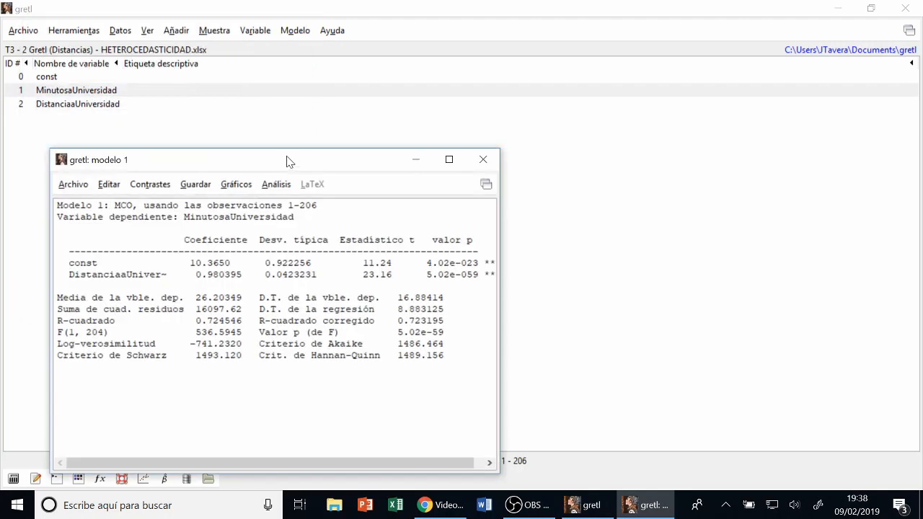
# Reposition and widen the model 1 results window to show the significance stars, and examine the p-value of DistanciaaUniversidad.
pyautogui.moveTo(287, 160); pyautogui.dragTo(284, 111)
pyautogui.moveTo(497, 257); pyautogui.dragTo(554, 257)
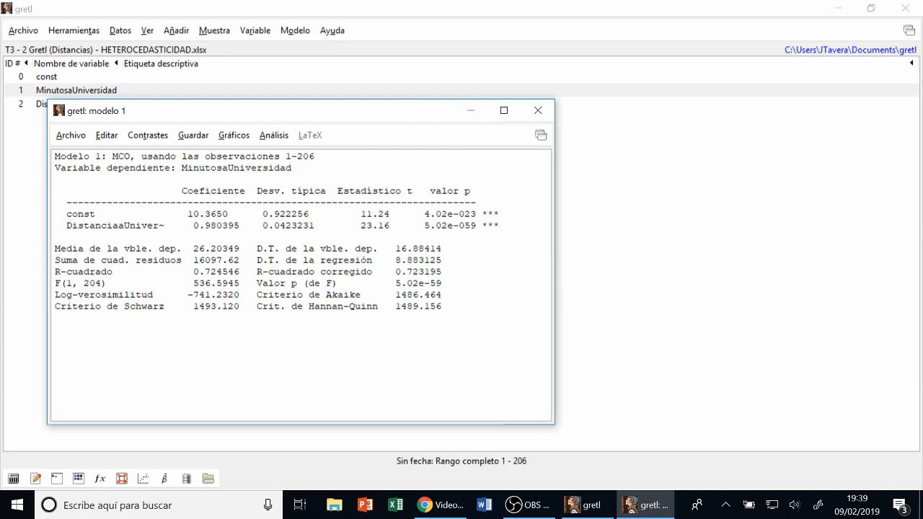
pyautogui.moveTo(429, 226); pyautogui.dragTo(499, 225)
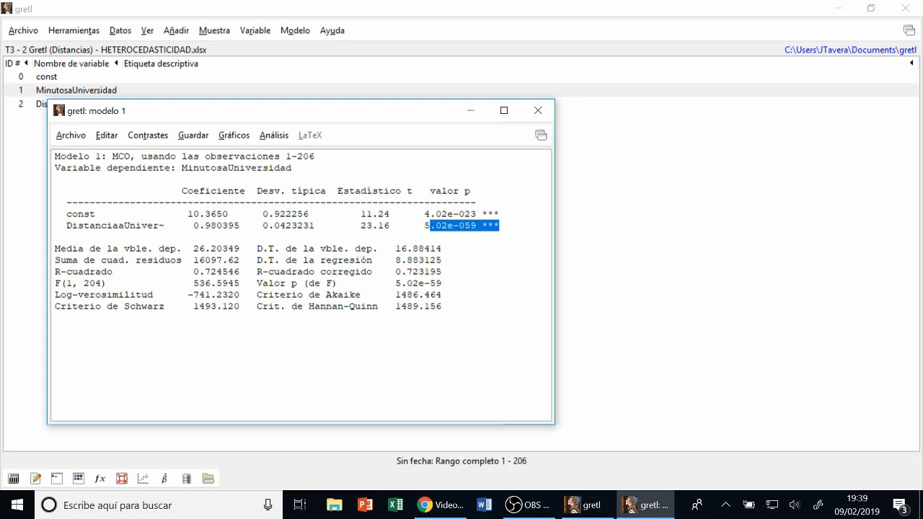
# Plot the model 1 residuals against DistanciaaUniversidad, examine their spread, and close the plot and the model.
pyautogui.click(230, 137)
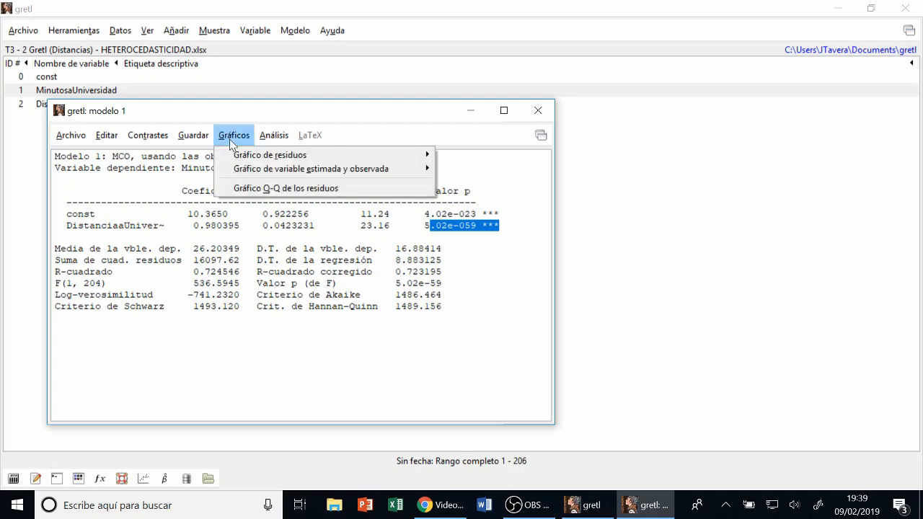
pyautogui.moveTo(239, 154)
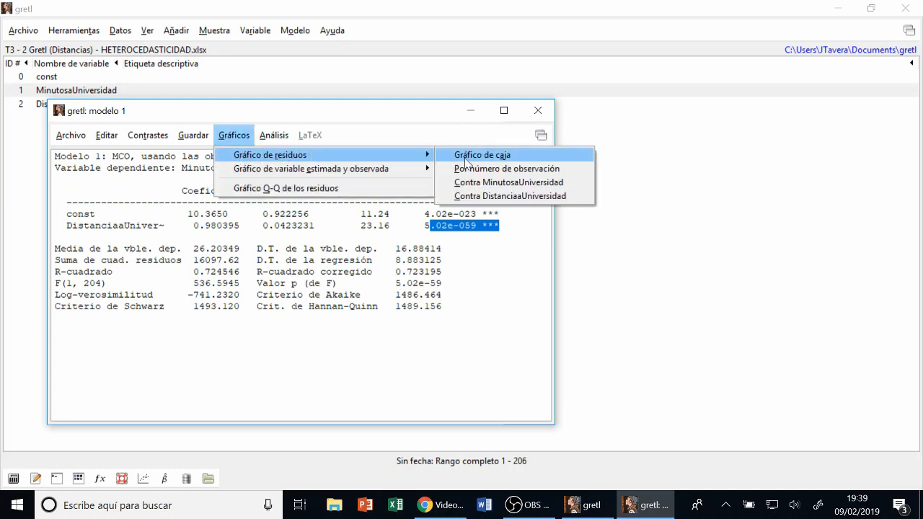
pyautogui.click(506, 194)
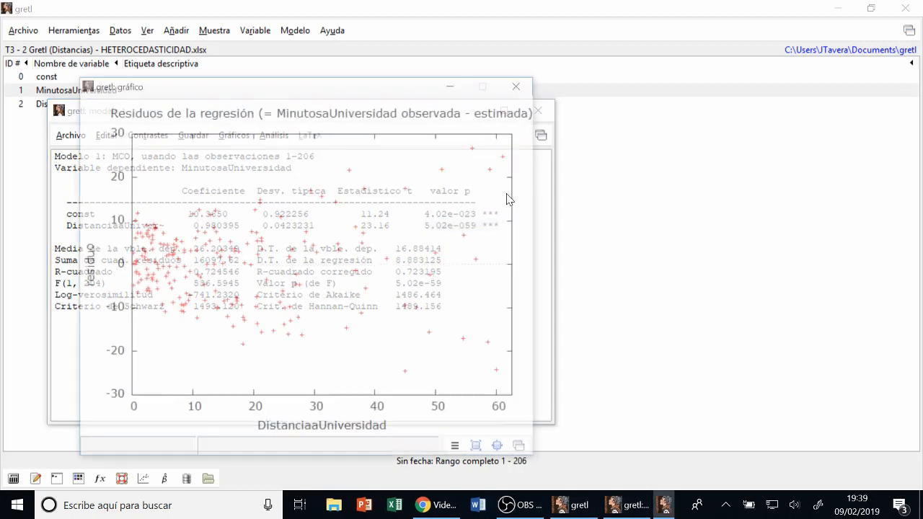
pyautogui.moveTo(353, 91); pyautogui.dragTo(363, 74)
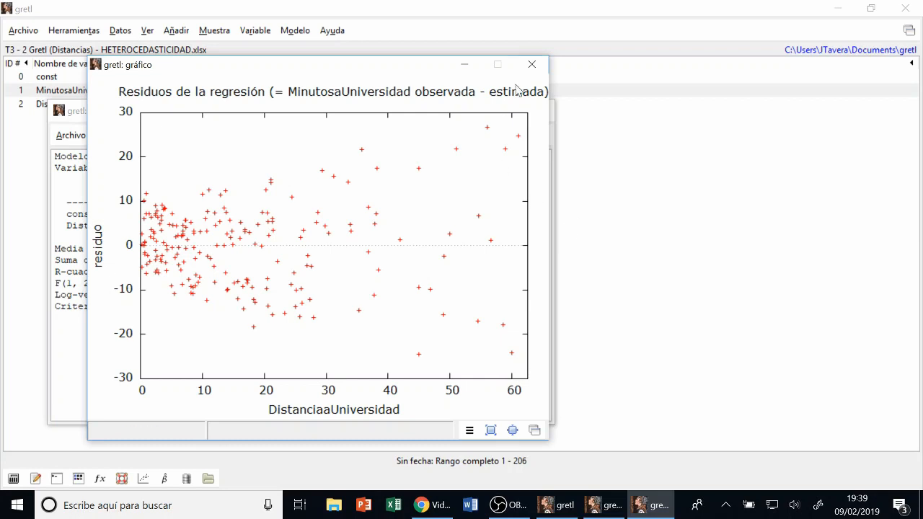
pyautogui.click(531, 64)
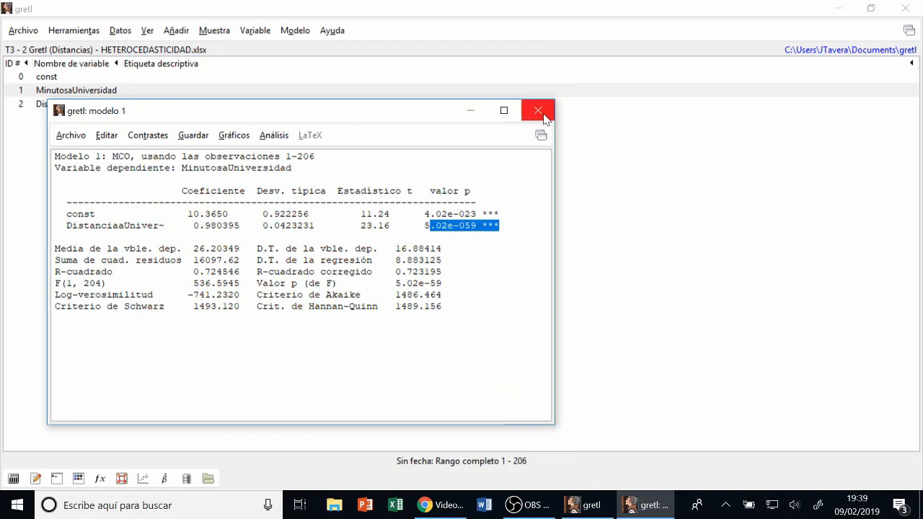
pyautogui.click(543, 117)
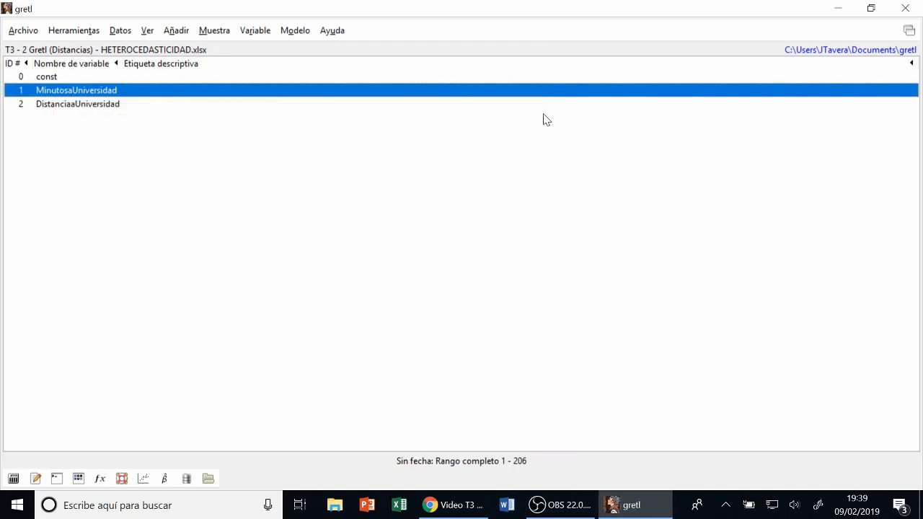
# Open T3 - 3 Gretl (Distancias) - MULTICOLINEALIDAD PERFECTA.xlsx, importing from column 1, row 1, without a time-series or panel interpretation.
pyautogui.click(23, 31)
pyautogui.moveTo(148, 52)
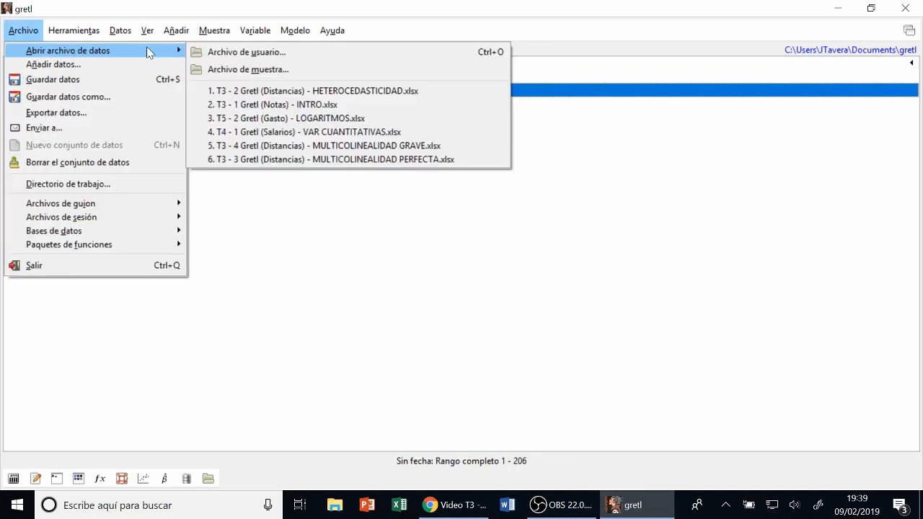
pyautogui.click(271, 52)
pyautogui.click(497, 194)
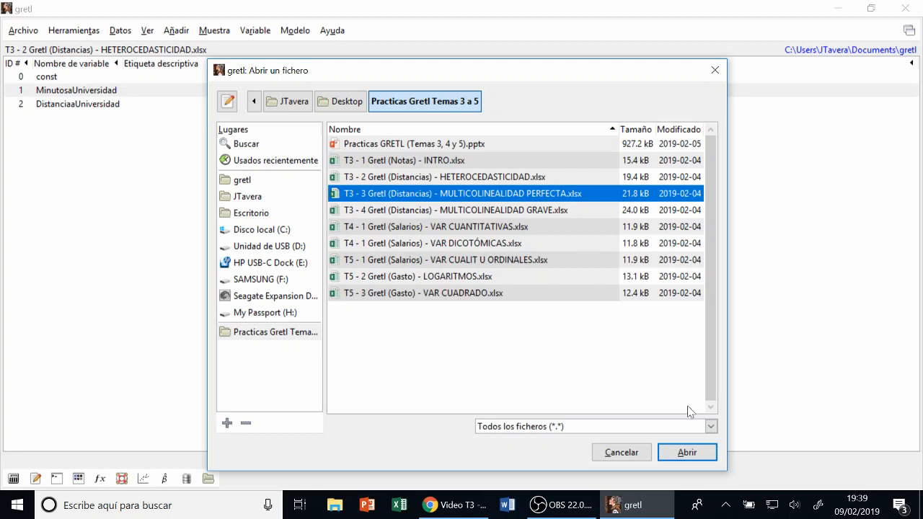
pyautogui.click(690, 448)
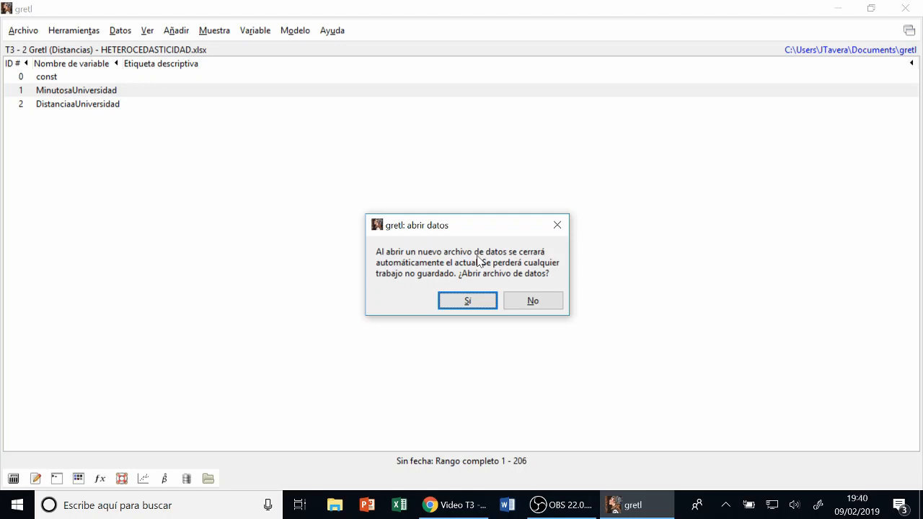
pyautogui.click(477, 302)
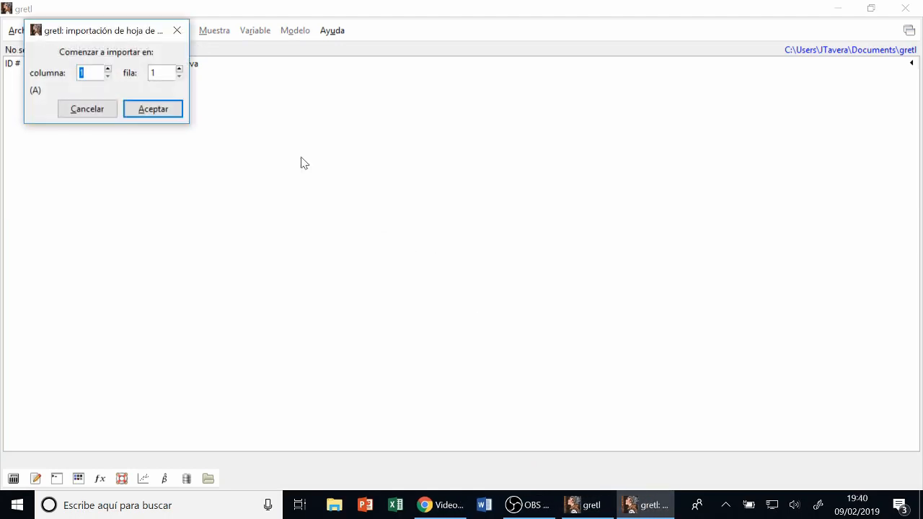
pyautogui.click(161, 113)
pyautogui.click(233, 116)
pyautogui.click(566, 309)
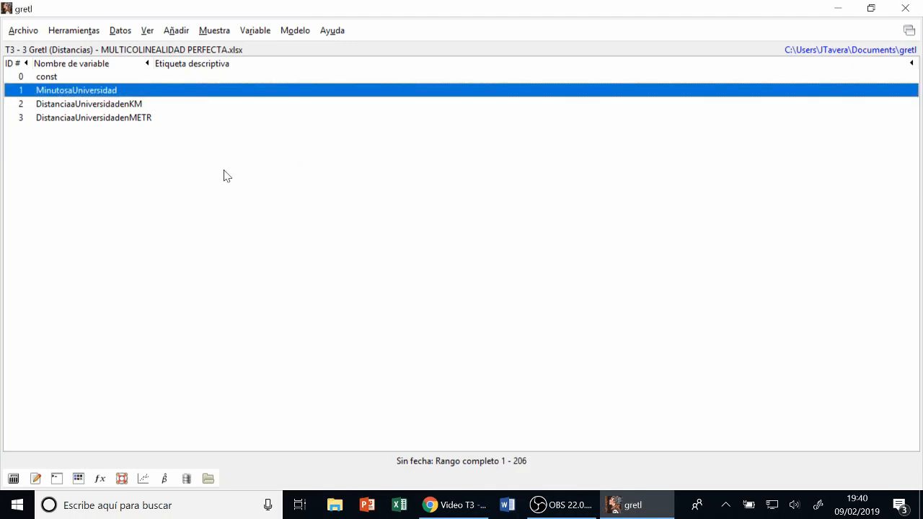
# Estimate an OLS model with MinutosaUniversidad as dependent variable and the constant, DistanciaaUniversidadenKM and DistanciaaUniversidadenMETR as regressors.
pyautogui.click(89, 106)
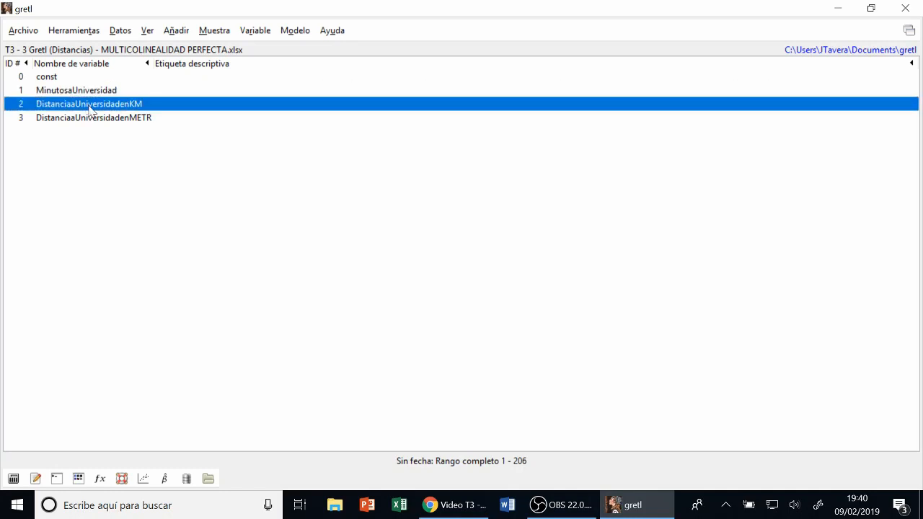
pyautogui.click(94, 119)
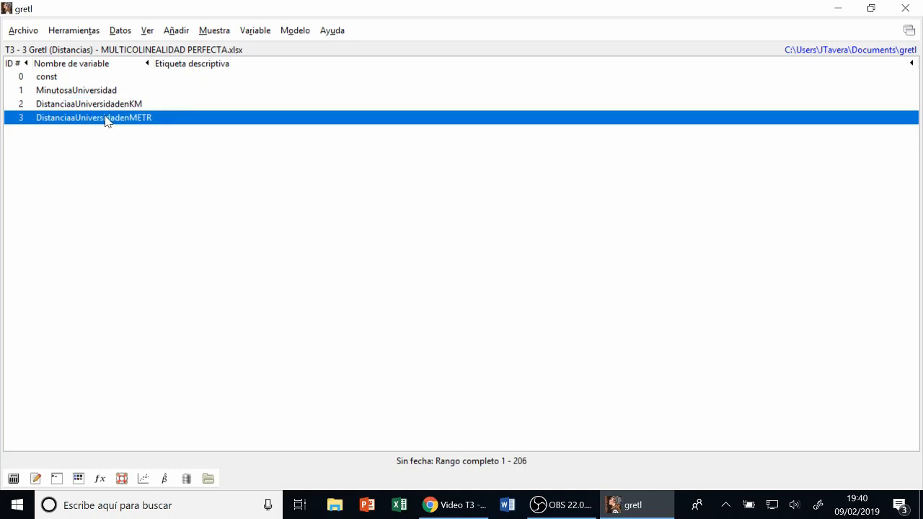
pyautogui.click(295, 30)
pyautogui.moveTo(331, 30)
pyautogui.moveTo(295, 30)
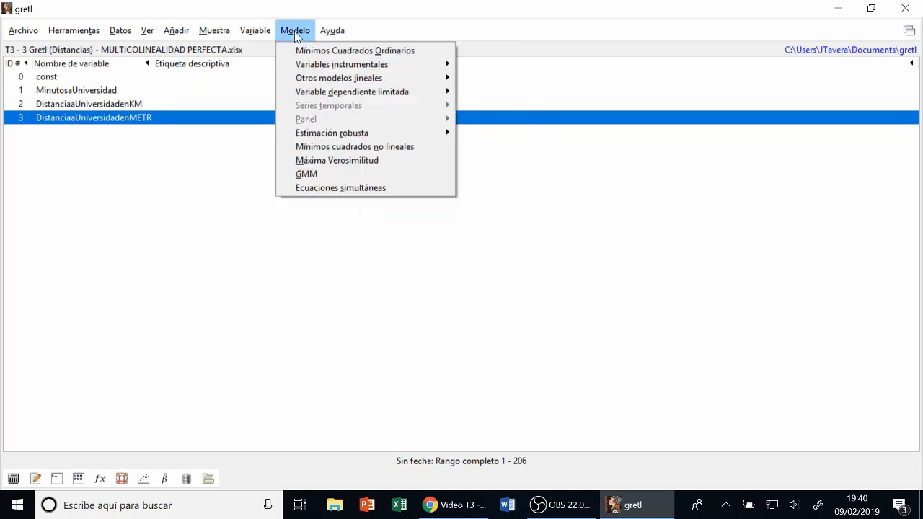
pyautogui.click(324, 51)
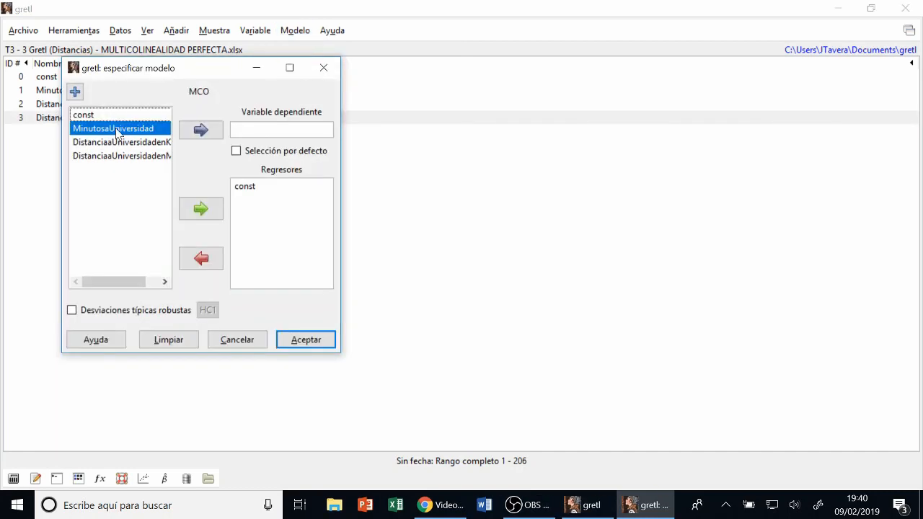
pyautogui.click(201, 130)
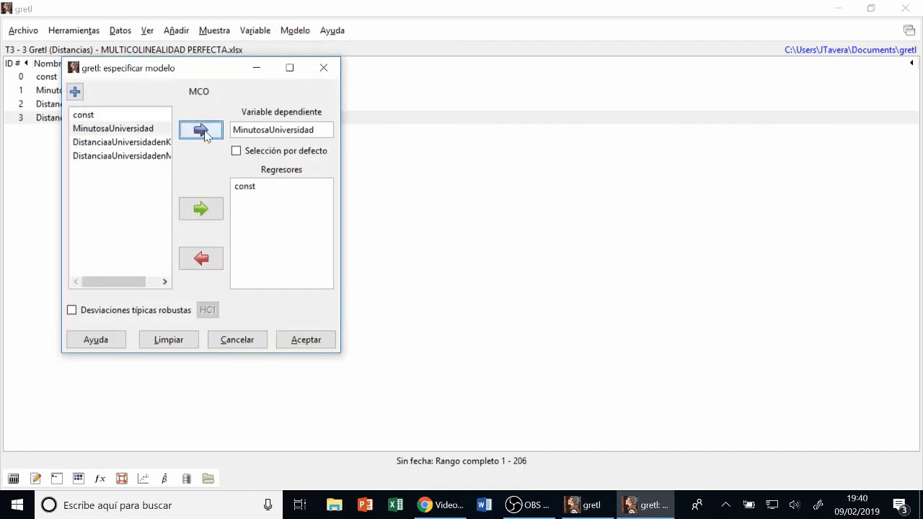
pyautogui.click(141, 144)
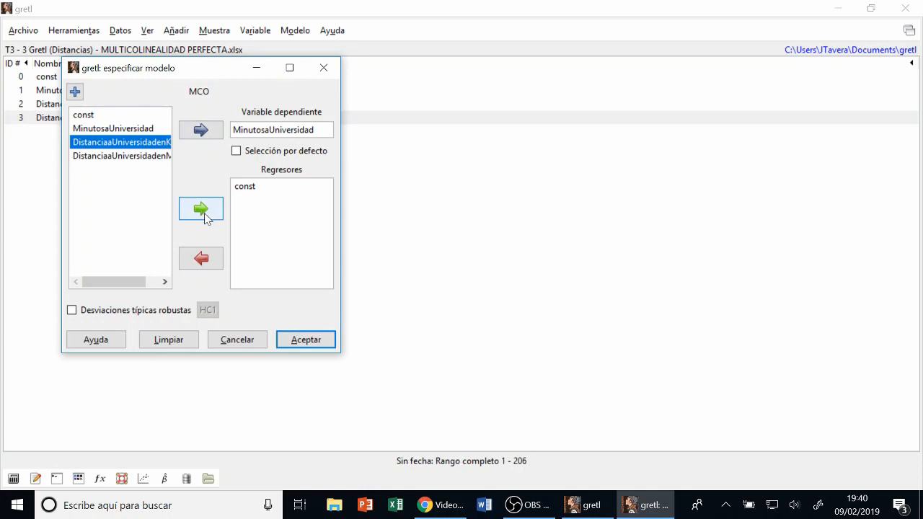
pyautogui.click(202, 211)
pyautogui.click(136, 157)
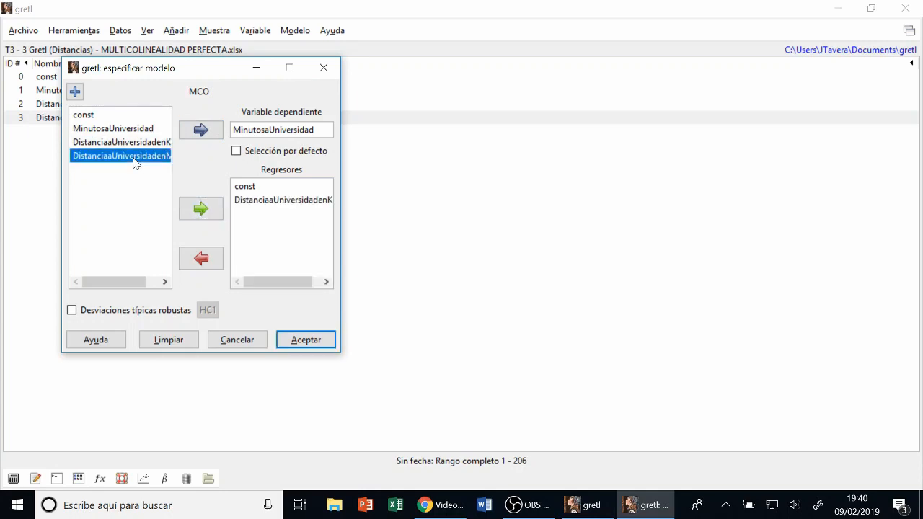
pyautogui.click(204, 209)
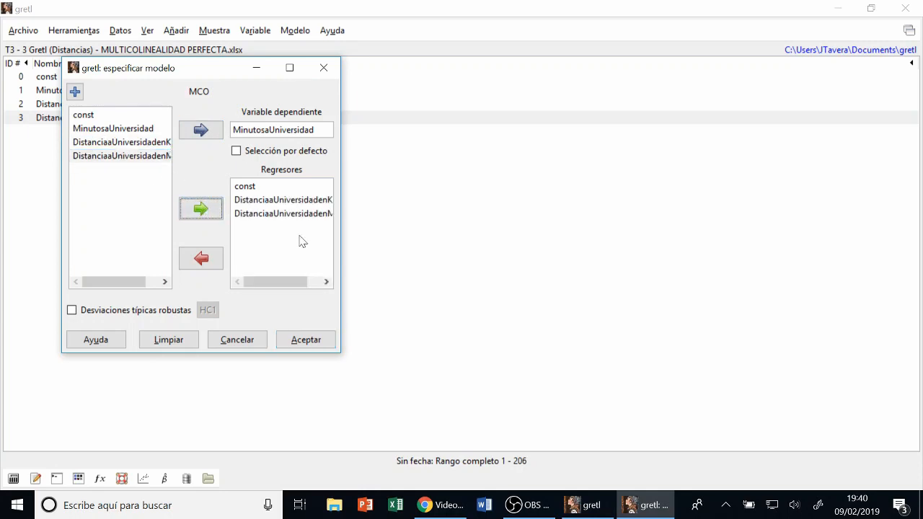
pyautogui.moveTo(340, 238); pyautogui.dragTo(419, 242)
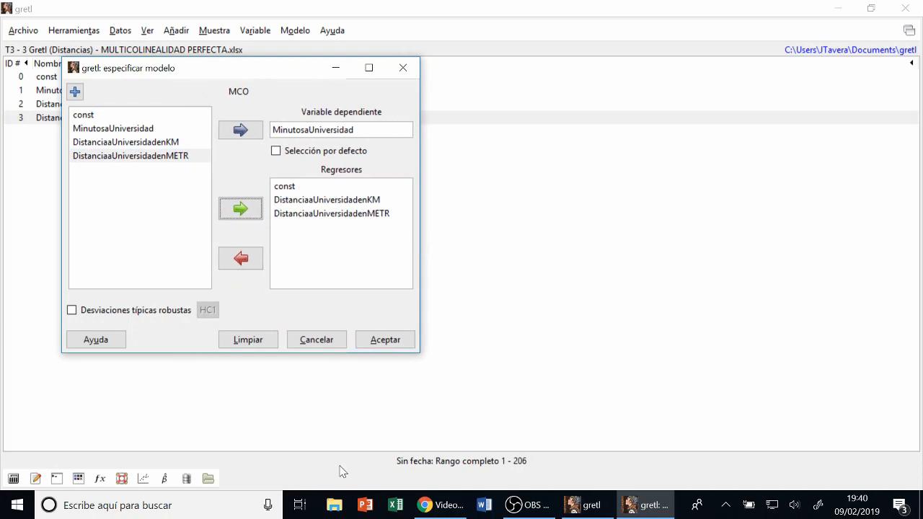
pyautogui.click(385, 339)
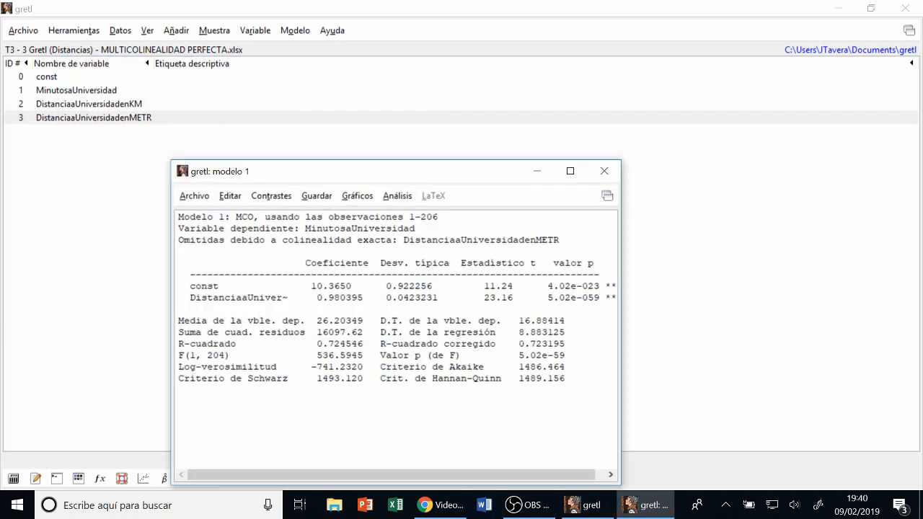
# Reposition the model 1 results window, examine the line on variables omitted due to exact collinearity, and close the model.
pyautogui.moveTo(339, 173); pyautogui.dragTo(320, 95)
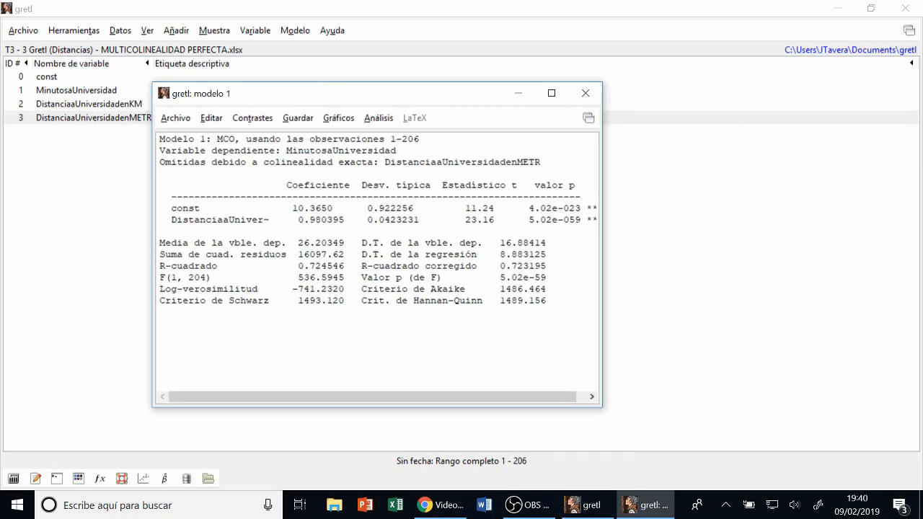
pyautogui.moveTo(165, 162); pyautogui.dragTo(541, 162)
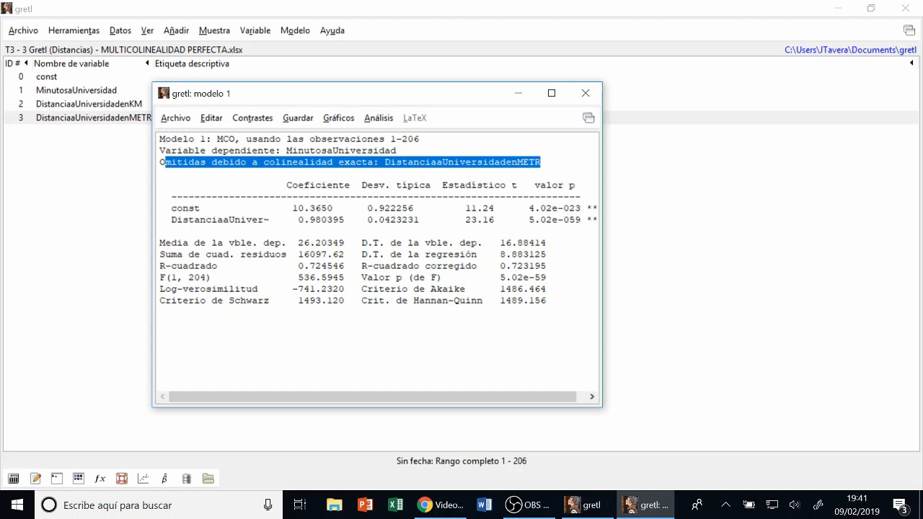
pyautogui.click(585, 93)
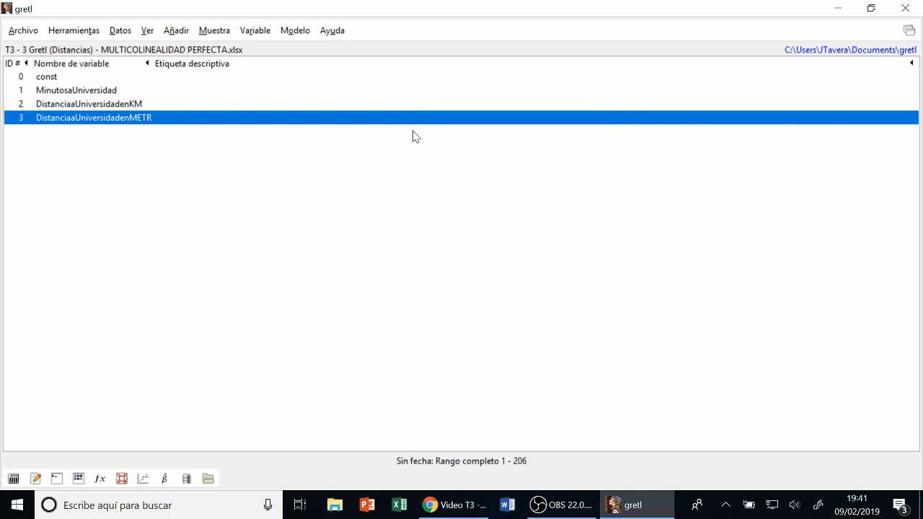
# Open the data file T3 - 4 Gretl (Distancias) - MULTICOLINEALIDAD GRAVE.xlsx without giving it a time-series or panel interpretation.
pyautogui.click(29, 32)
pyautogui.moveTo(95, 52)
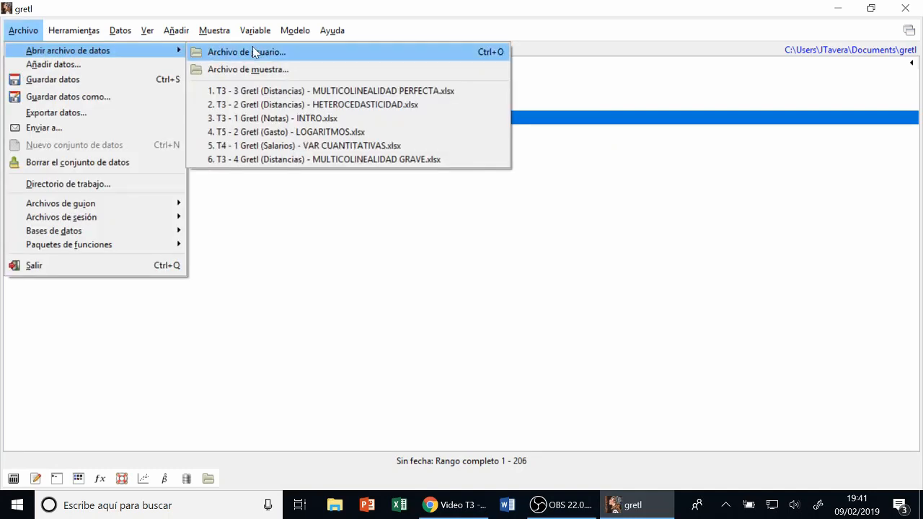
pyautogui.click(253, 51)
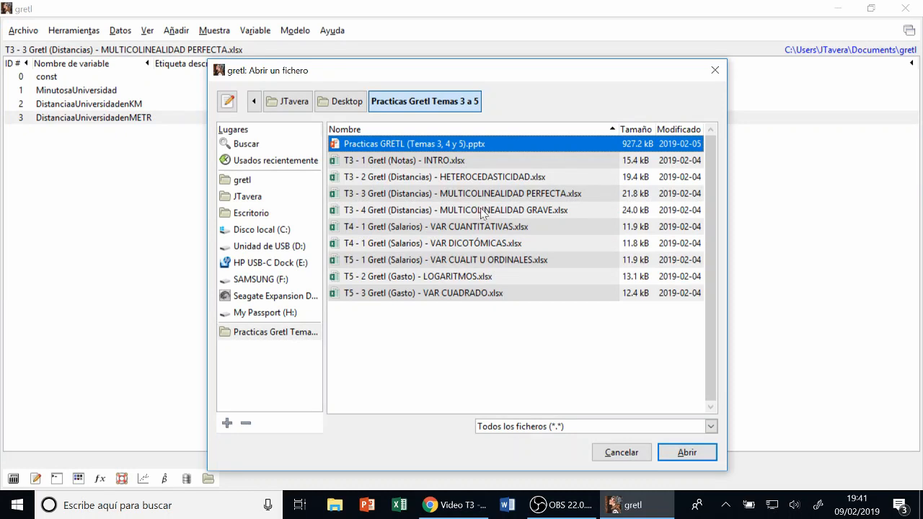
pyautogui.click(481, 214)
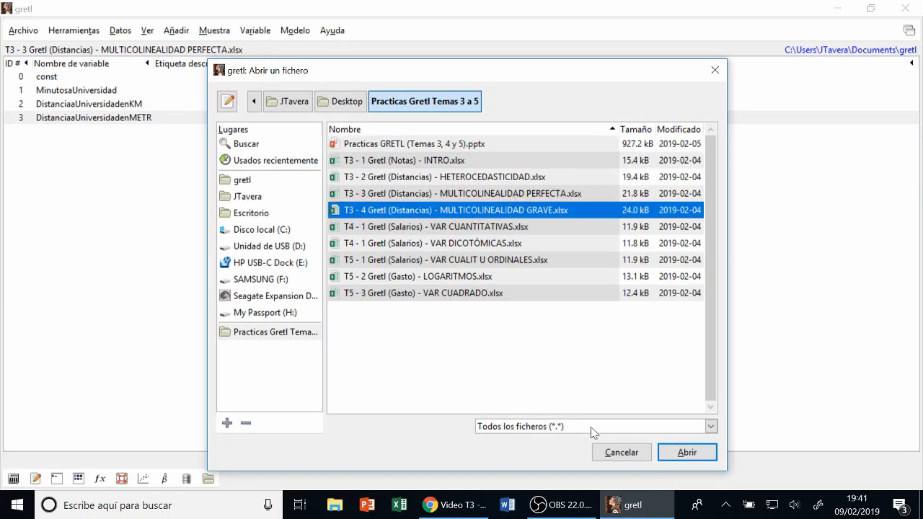
pyautogui.click(698, 459)
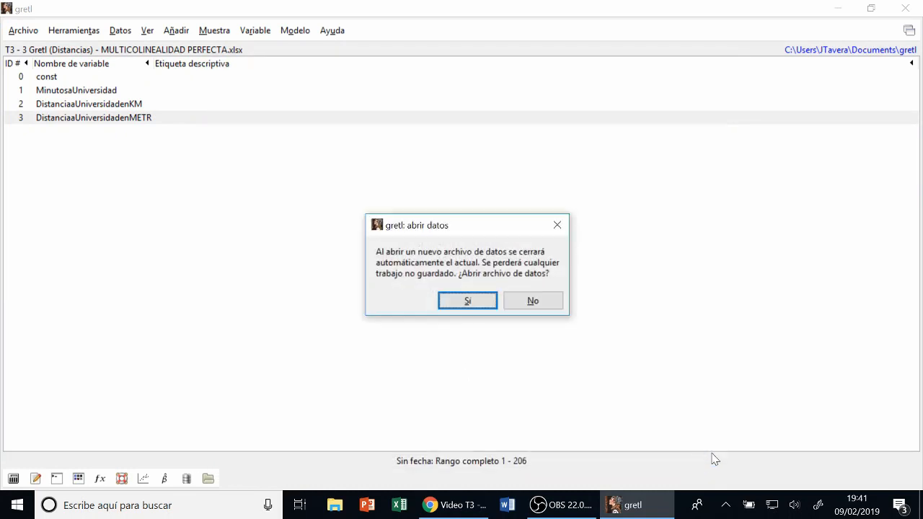
pyautogui.click(471, 302)
pyautogui.click(153, 109)
pyautogui.click(252, 123)
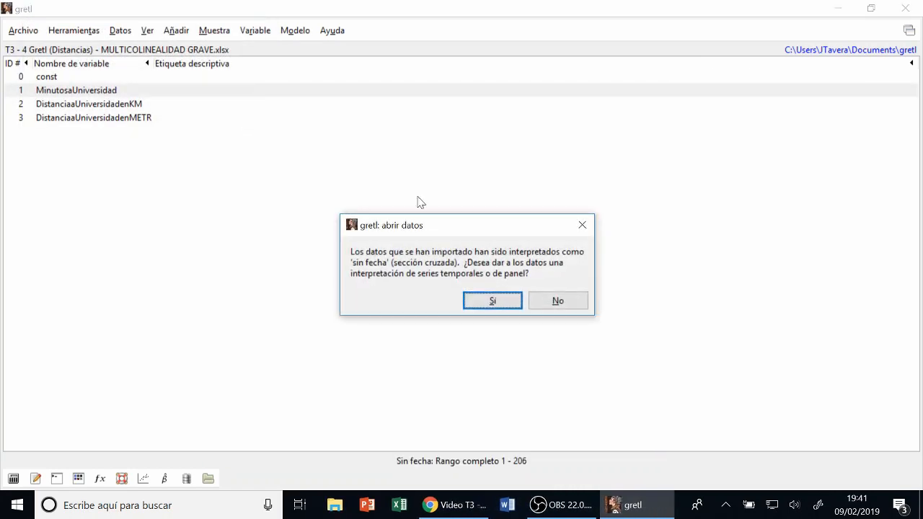
pyautogui.click(551, 303)
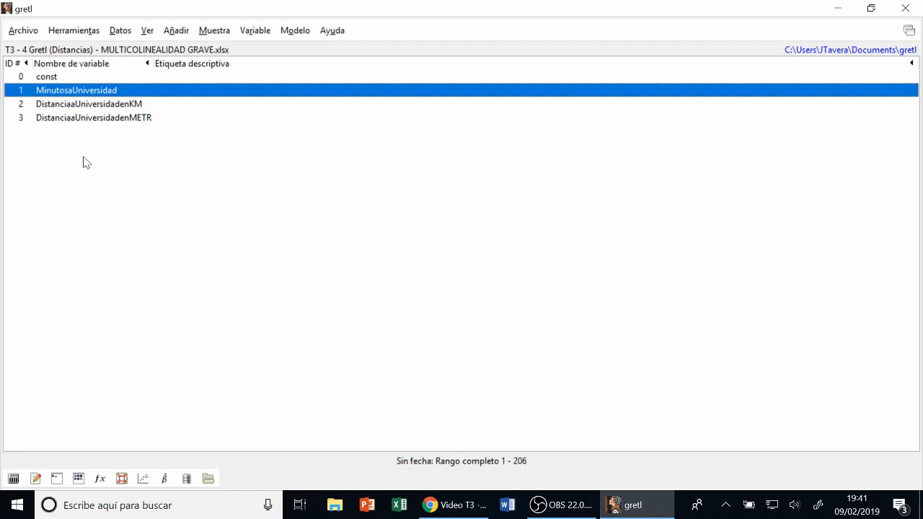
# Regress MinutosaUniversidad by OLS on the constant, DistanciaaUniversidadenKM and DistanciaaUniversidadenMETR using the severe-multicollinearity dataset.
pyautogui.click(303, 31)
pyautogui.click(332, 55)
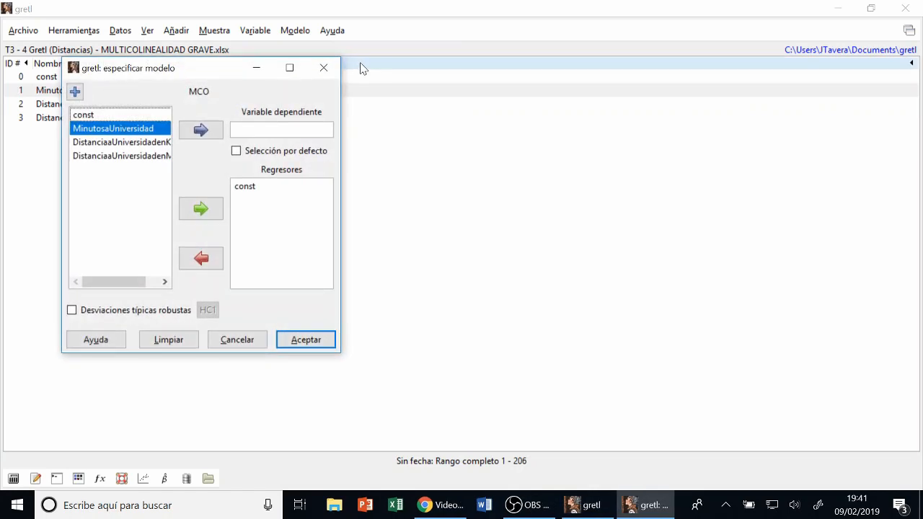
pyautogui.click(206, 132)
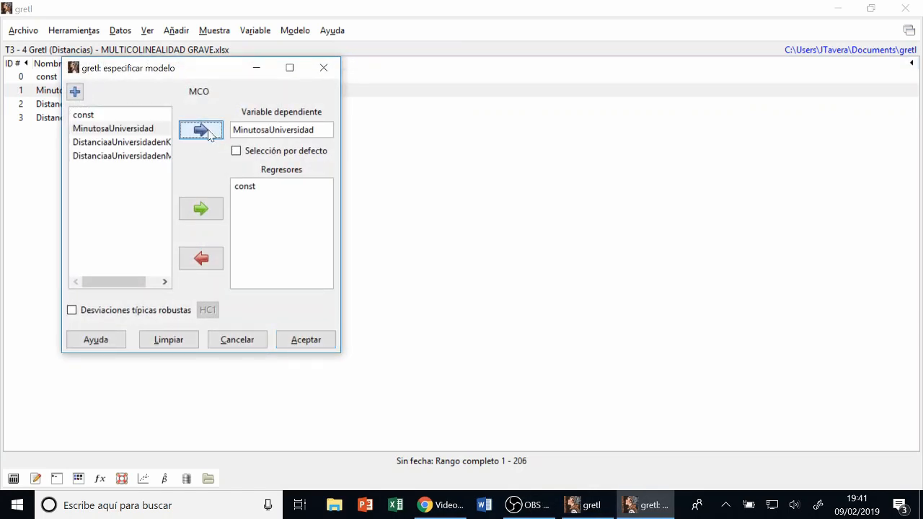
pyautogui.click(121, 142)
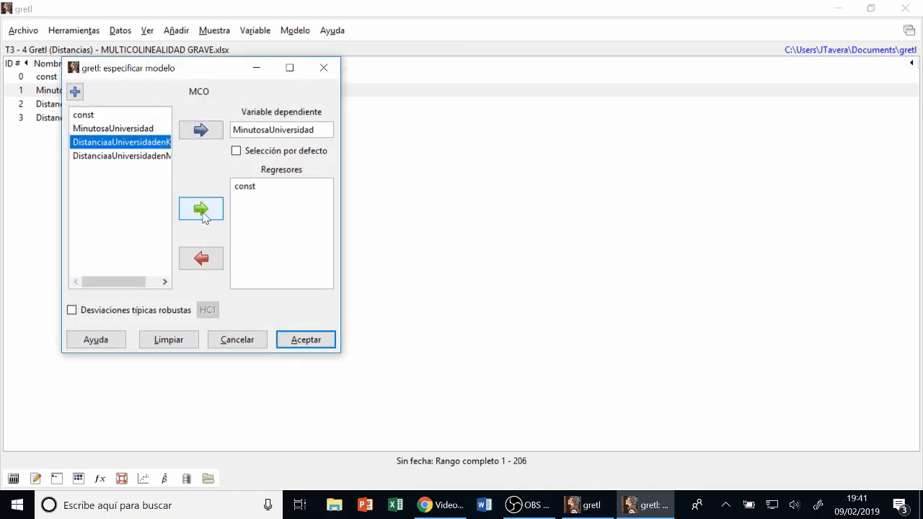
pyautogui.click(205, 215)
pyautogui.click(142, 156)
pyautogui.click(199, 254)
pyautogui.click(141, 157)
pyautogui.click(201, 209)
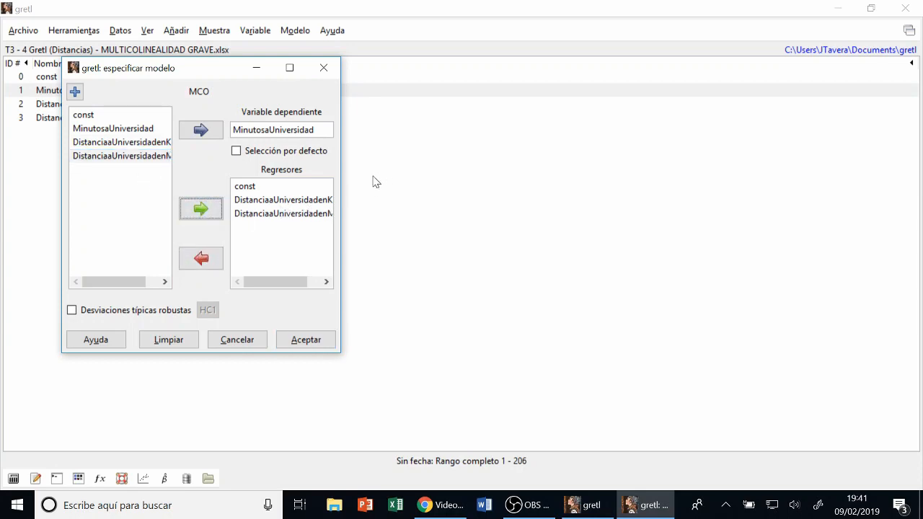
pyautogui.moveTo(343, 183); pyautogui.dragTo(519, 184)
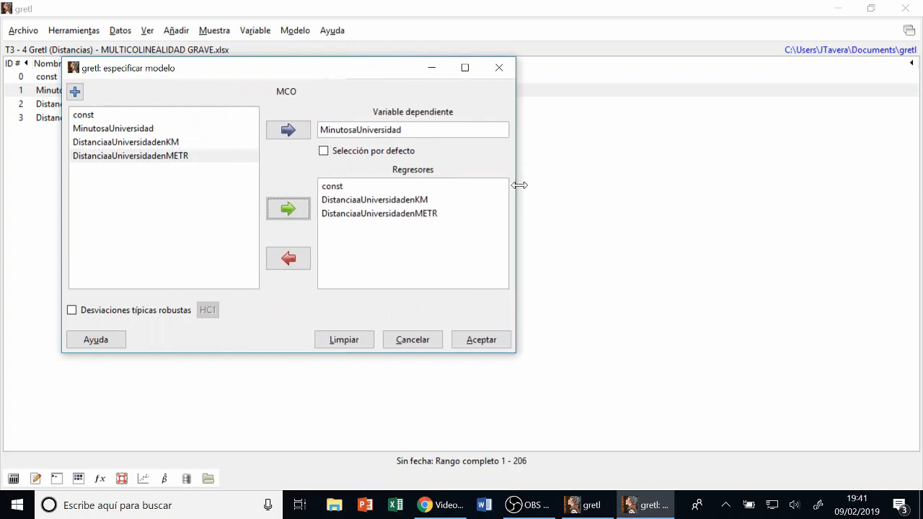
pyautogui.click(402, 214)
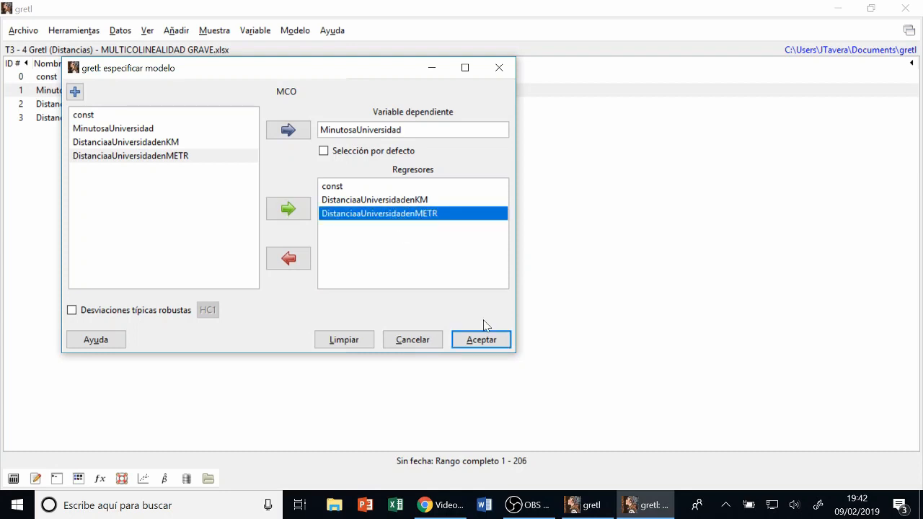
pyautogui.click(480, 340)
# Reposition and widen the model 1 results window, and compare the two distance regressors' individual p-values with the F-test p-value.
pyautogui.moveTo(358, 176); pyautogui.dragTo(268, 74)
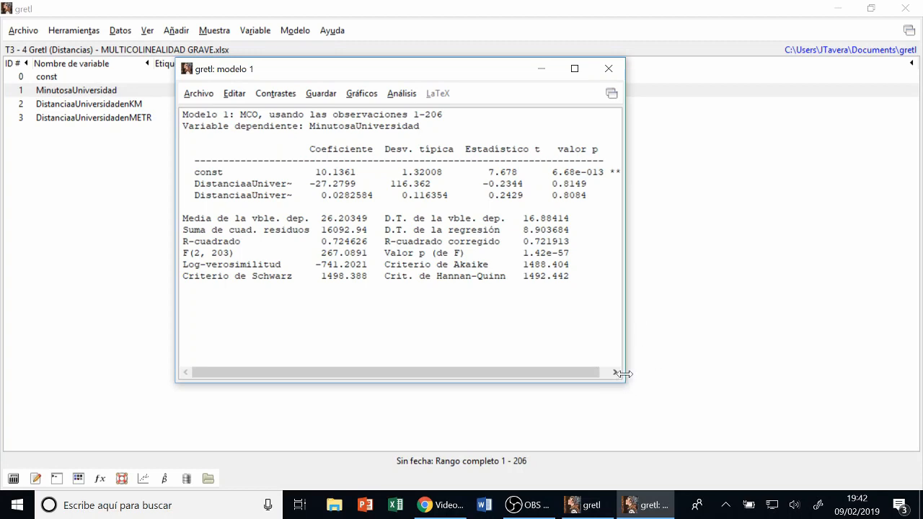
pyautogui.moveTo(624, 371); pyautogui.dragTo(712, 370)
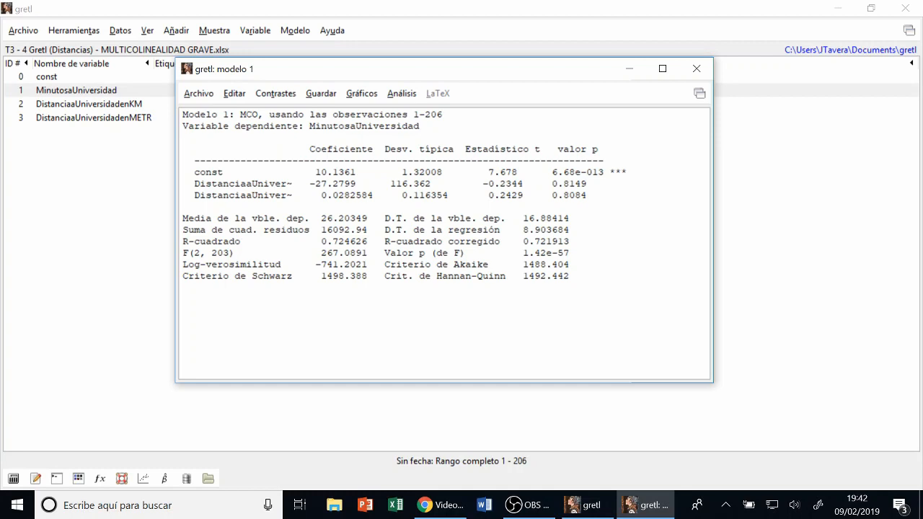
pyautogui.moveTo(193, 184); pyautogui.dragTo(603, 196)
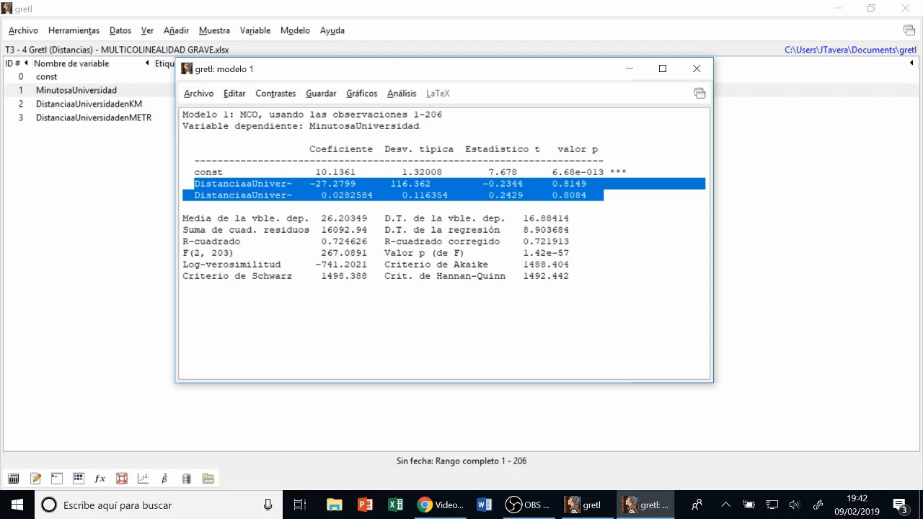
pyautogui.moveTo(384, 253); pyautogui.dragTo(570, 253)
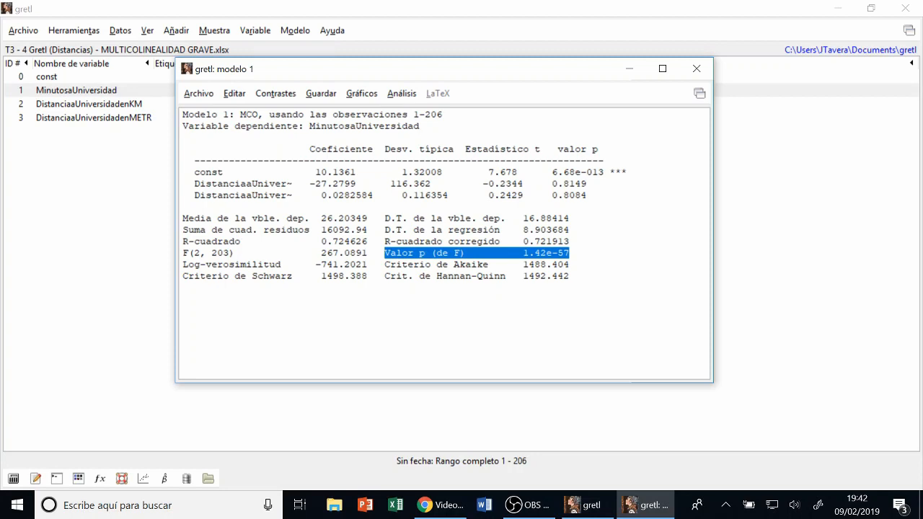
pyautogui.moveTo(199, 183); pyautogui.dragTo(602, 195)
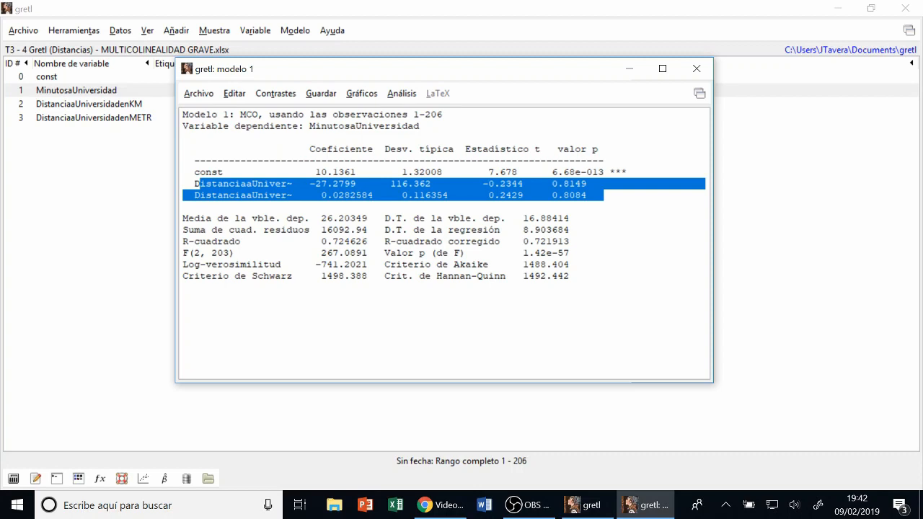
pyautogui.click(602, 196)
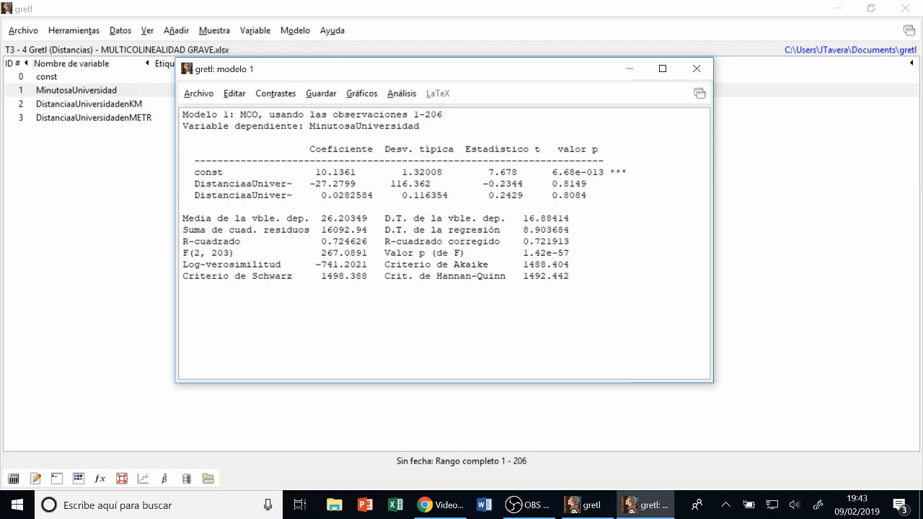
# Compute the correlation matrix between the variables DistanciaaUniversidadenKM and DistanciaaUniversidadenMETR.
pyautogui.click(148, 30)
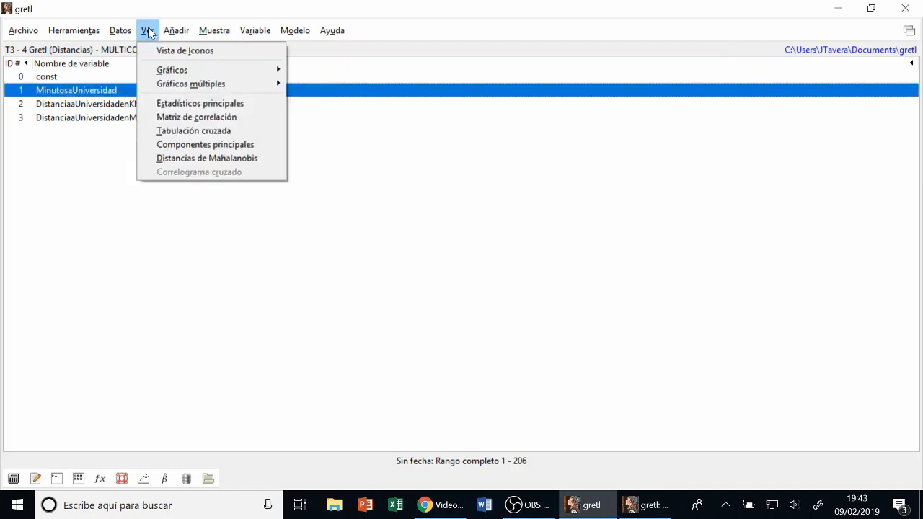
pyautogui.click(186, 117)
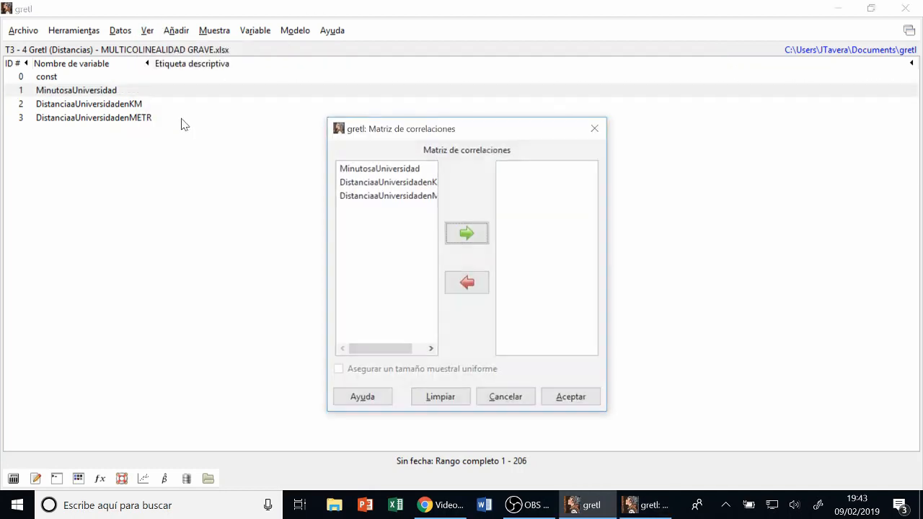
pyautogui.click(412, 183)
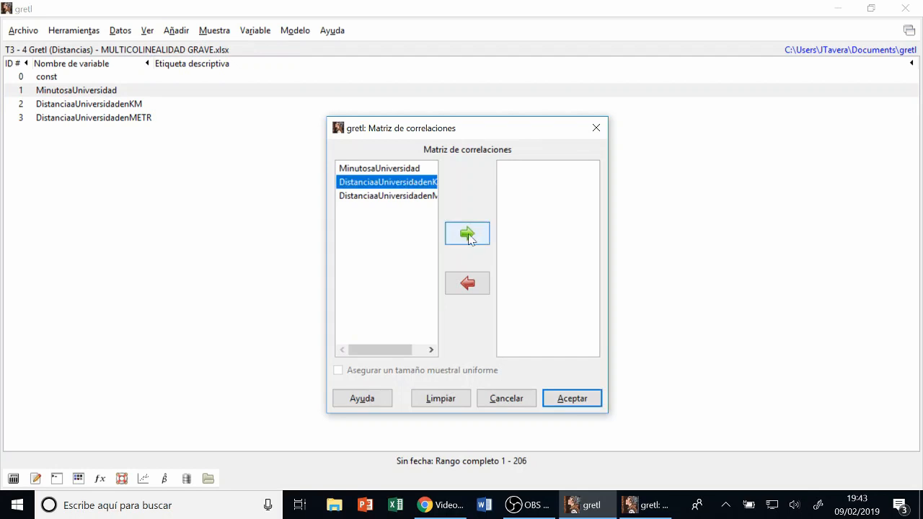
pyautogui.click(467, 233)
pyautogui.click(389, 195)
pyautogui.click(470, 235)
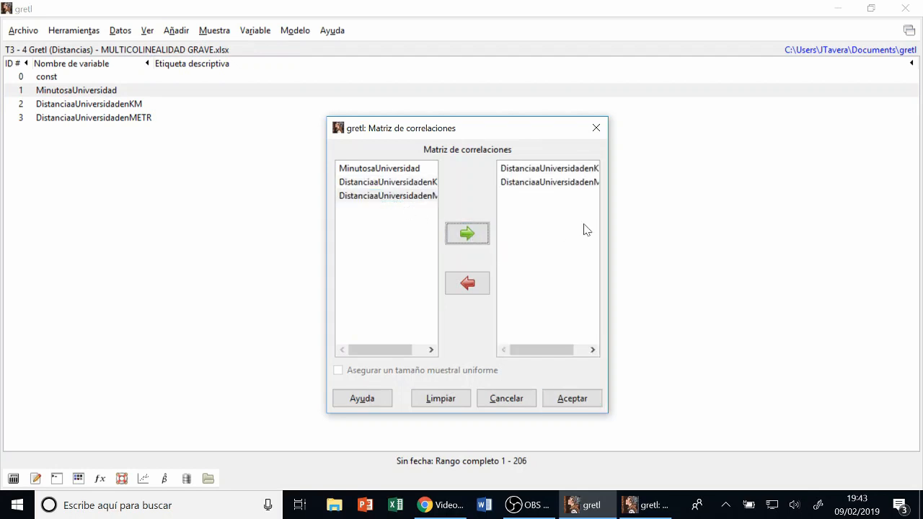
pyautogui.moveTo(610, 206); pyautogui.dragTo(754, 204)
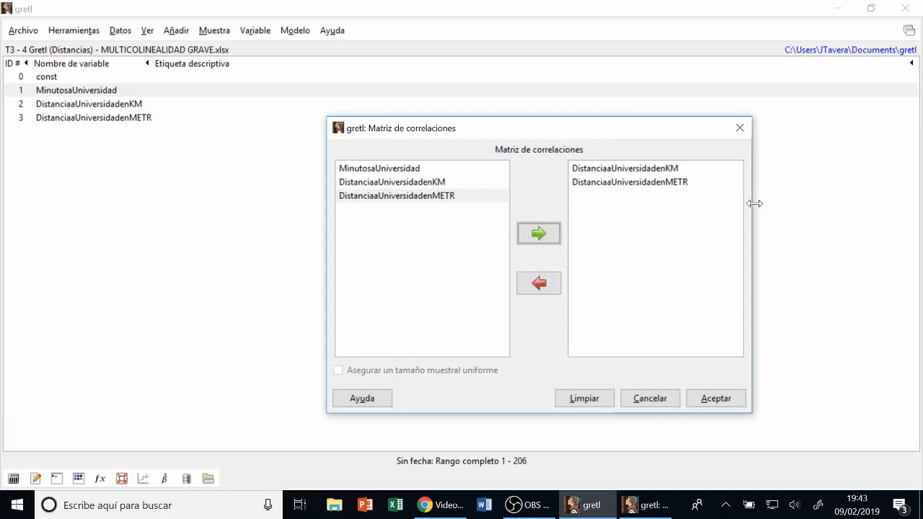
pyautogui.click(715, 399)
# Reposition the correlation results window, examine the correlation coefficient between the two distance variables, and close the results.
pyautogui.moveTo(568, 200); pyautogui.dragTo(343, 91)
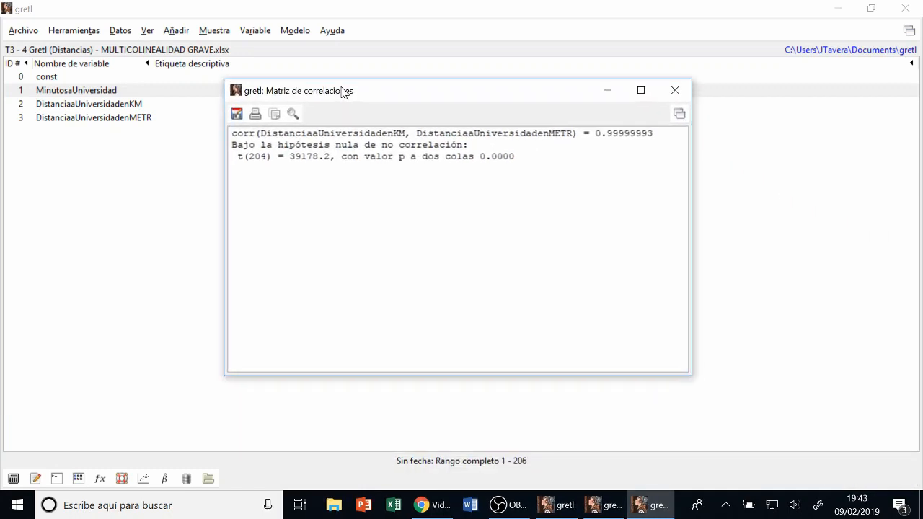
pyautogui.moveTo(583, 133); pyautogui.dragTo(653, 133)
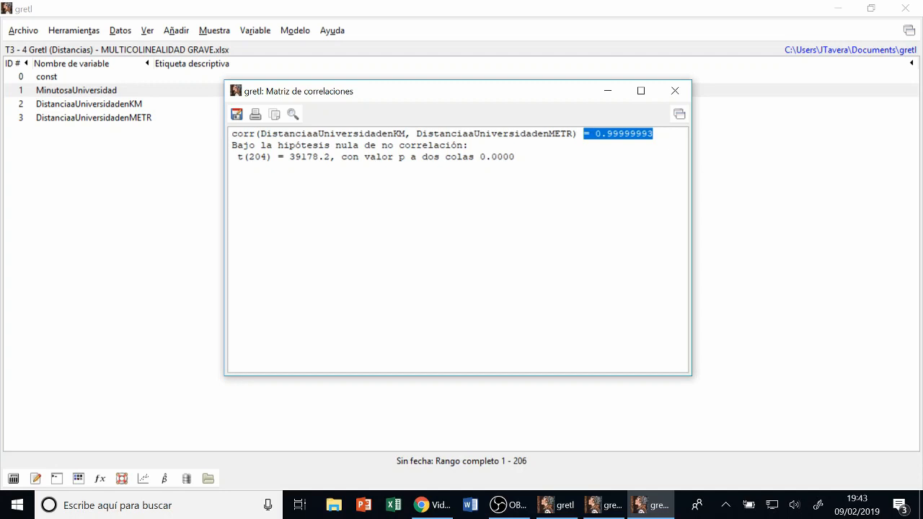
pyautogui.click(675, 91)
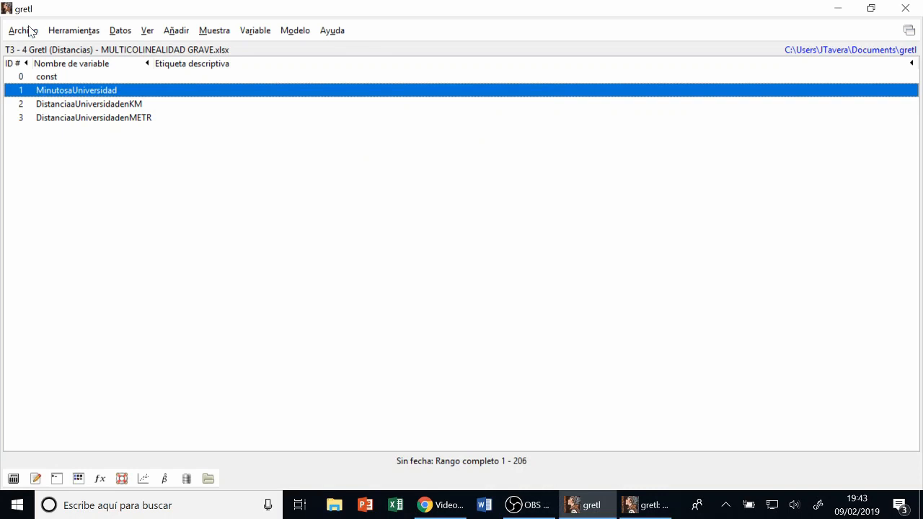
# Open the data file T4 - 1 Gretl (Salarios) - VAR CUANTITATIVAS.xlsx from column 1, row 1, without giving it a time-series or panel interpretation.
pyautogui.click(23, 31)
pyautogui.moveTo(50, 50)
pyautogui.click(286, 49)
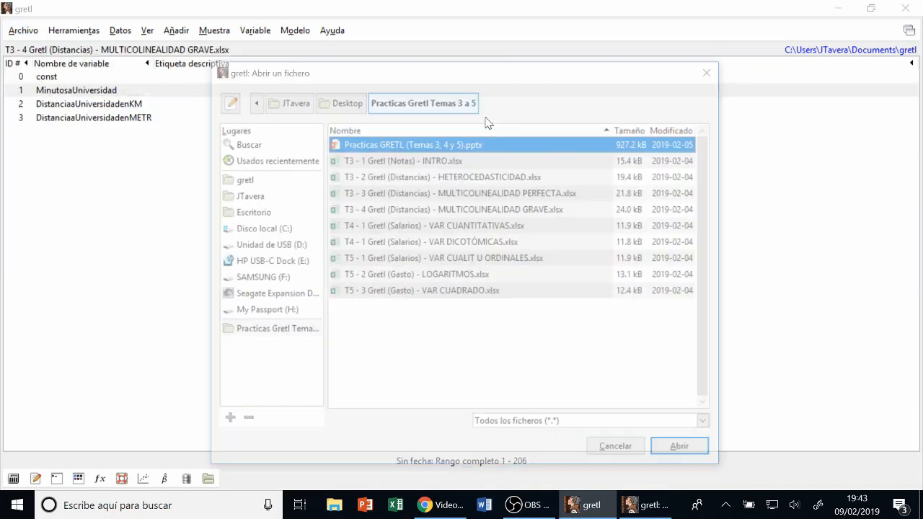
pyautogui.click(483, 229)
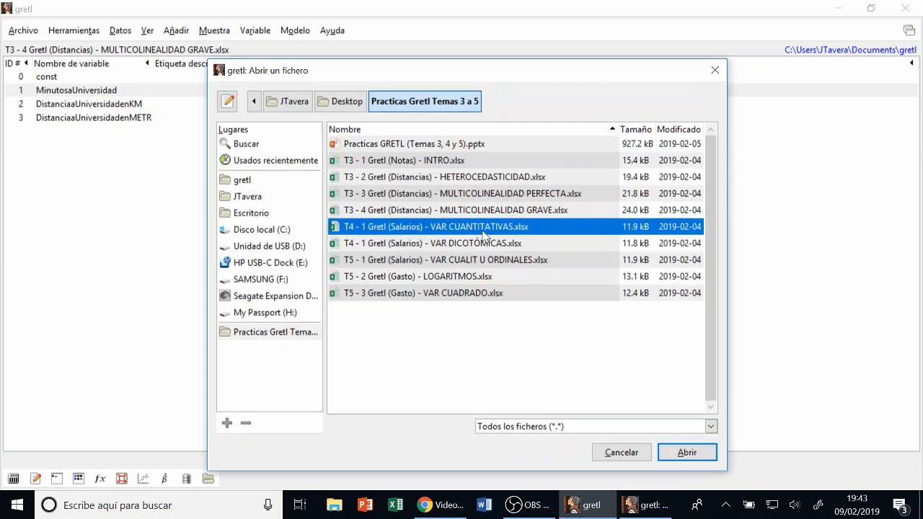
pyautogui.click(686, 456)
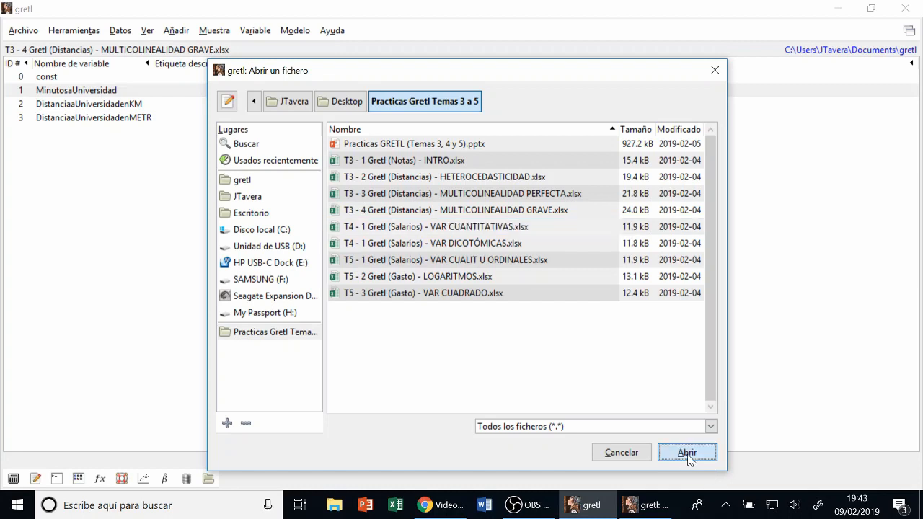
pyautogui.click(466, 304)
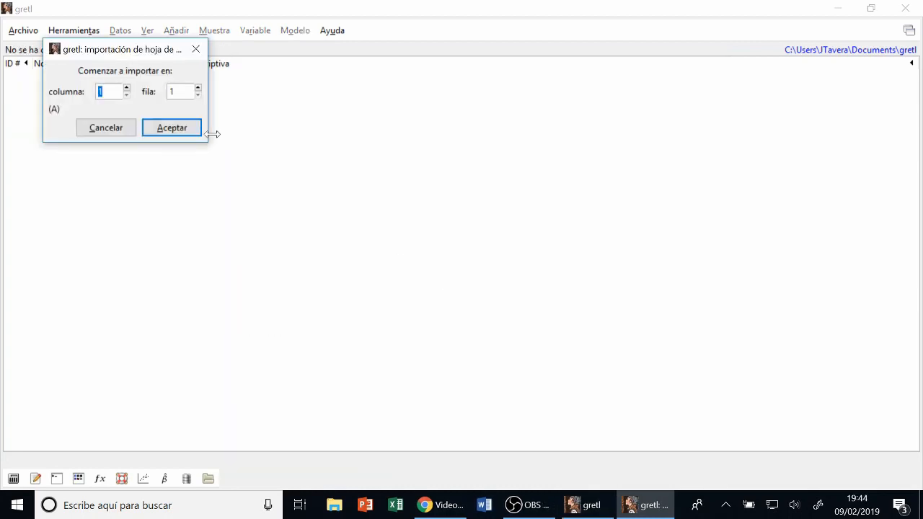
pyautogui.click(184, 134)
pyautogui.click(271, 153)
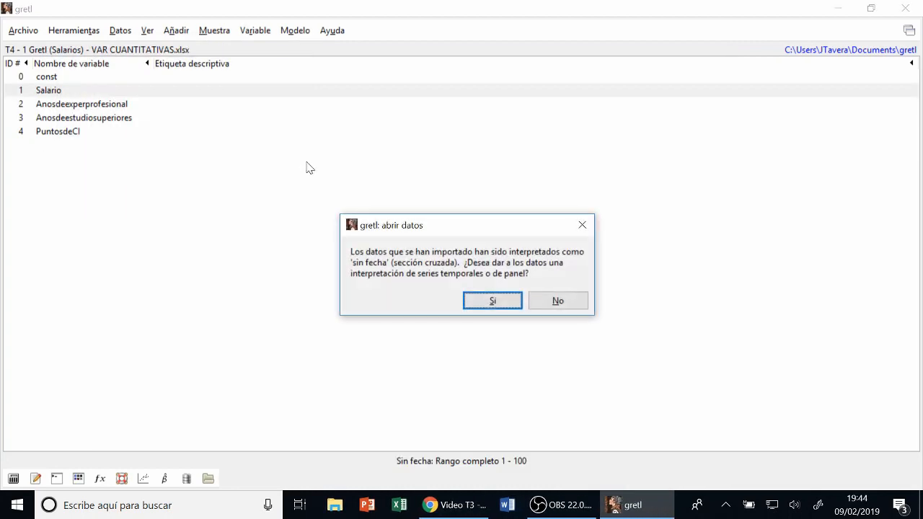
pyautogui.click(566, 301)
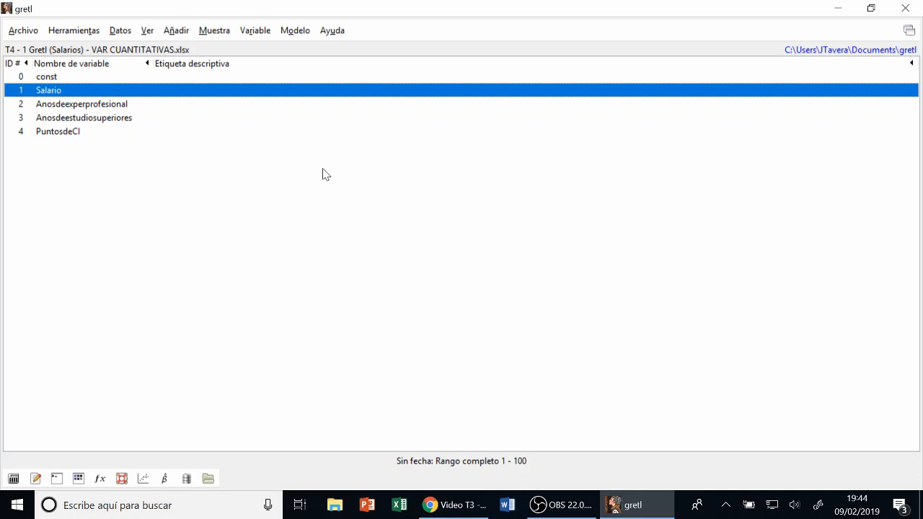
# Regress Salario by OLS on the constant, Anosdeexperprofesional, Anosdeestudiosuperiores and PuntosdeCI.
pyautogui.click(102, 106)
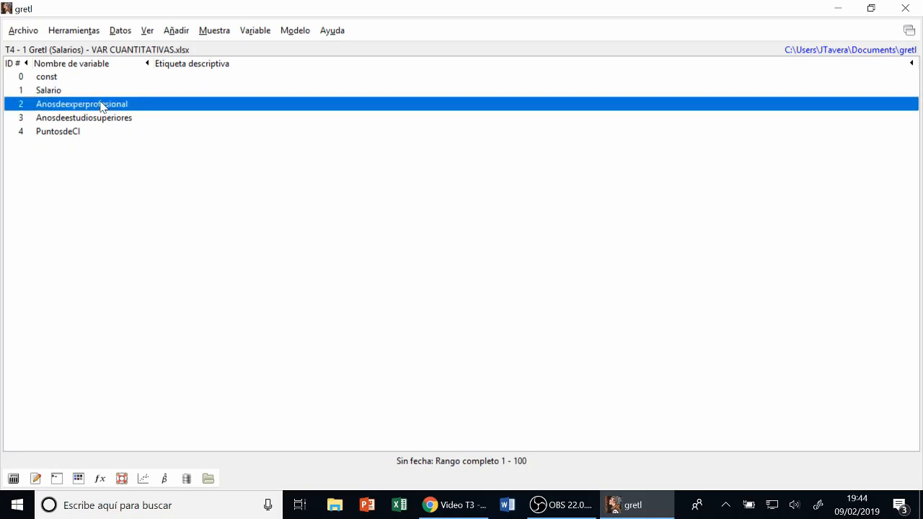
pyautogui.click(118, 121)
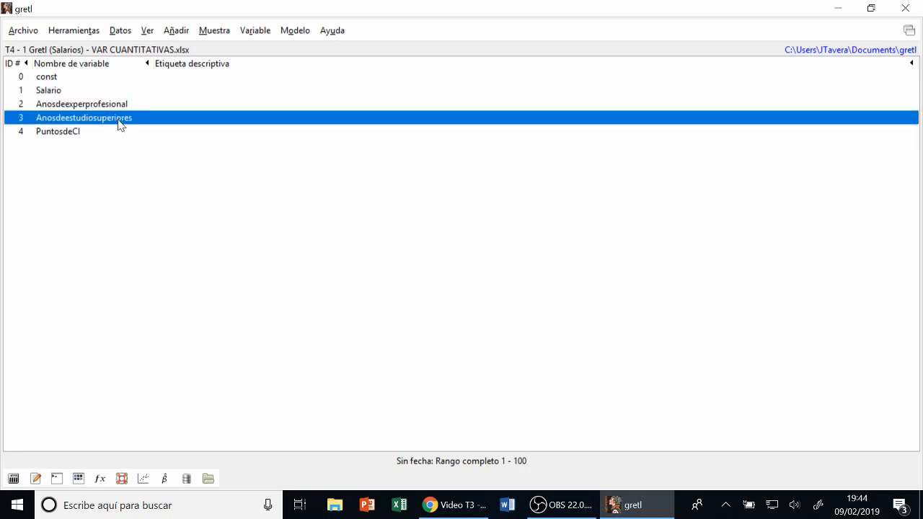
pyautogui.click(75, 139)
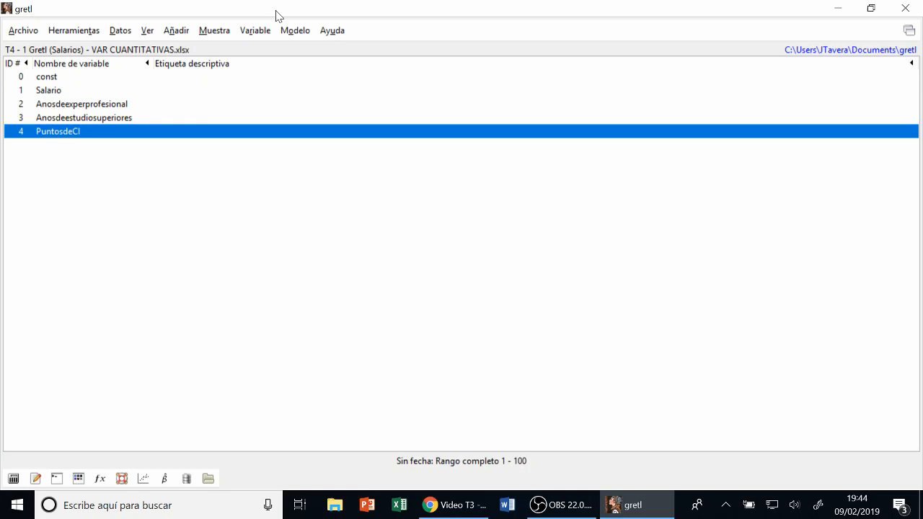
pyautogui.click(297, 33)
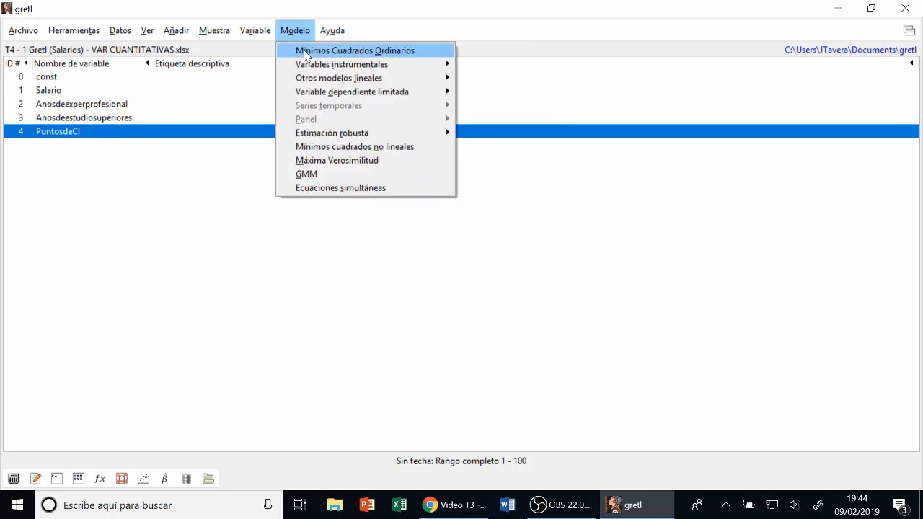
pyautogui.click(303, 51)
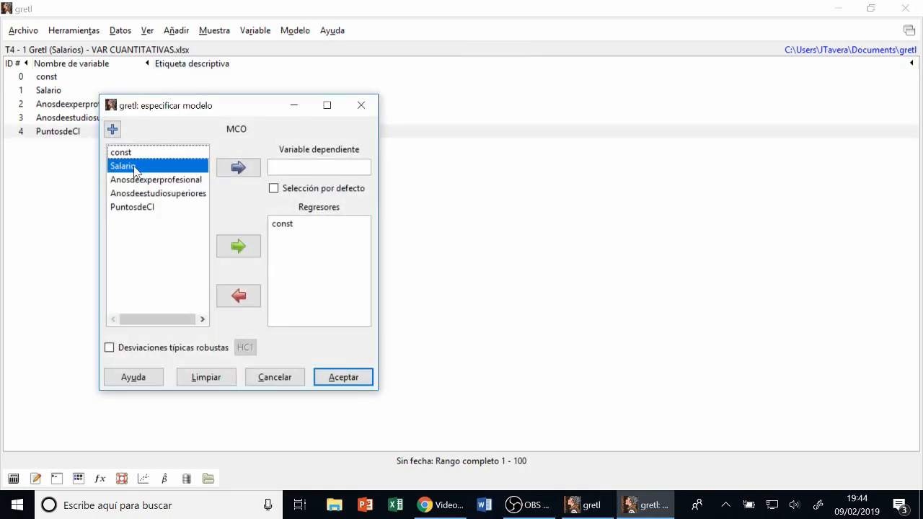
pyautogui.click(242, 170)
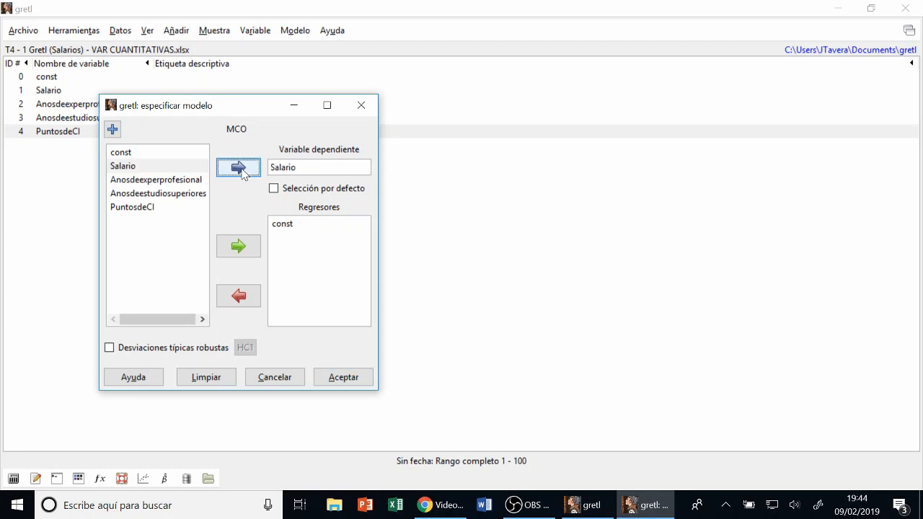
pyautogui.click(177, 181)
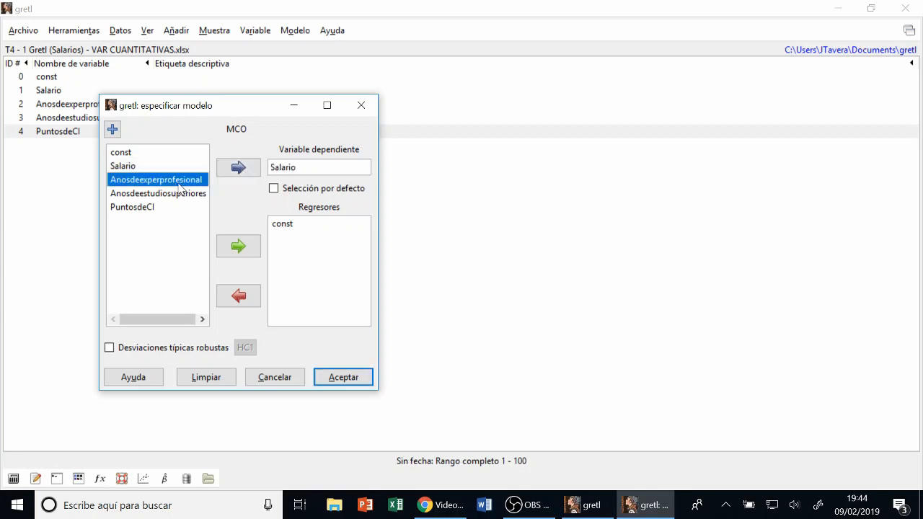
pyautogui.click(256, 252)
pyautogui.click(182, 195)
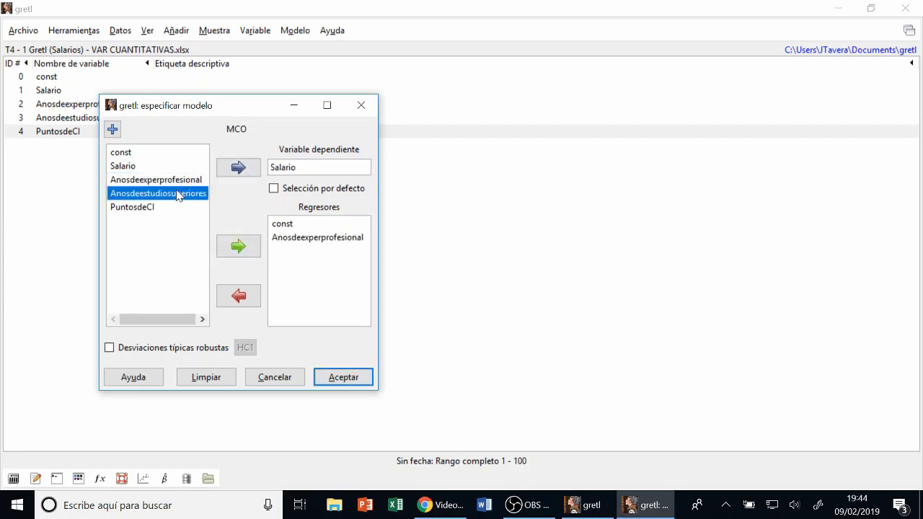
pyautogui.click(243, 251)
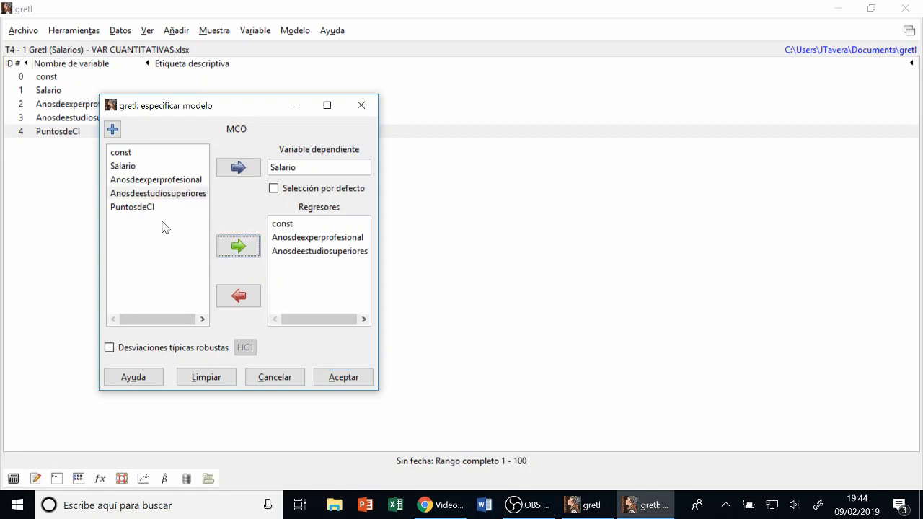
pyautogui.click(144, 207)
pyautogui.click(238, 246)
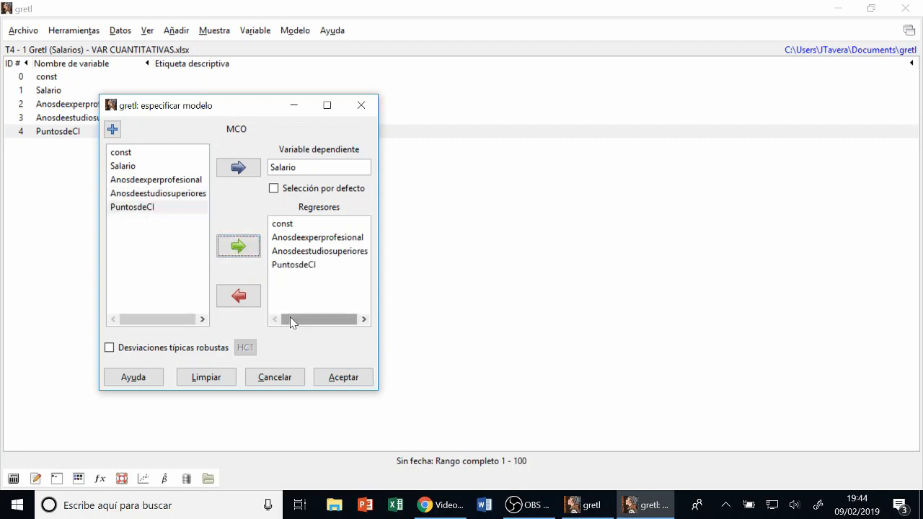
pyautogui.click(345, 378)
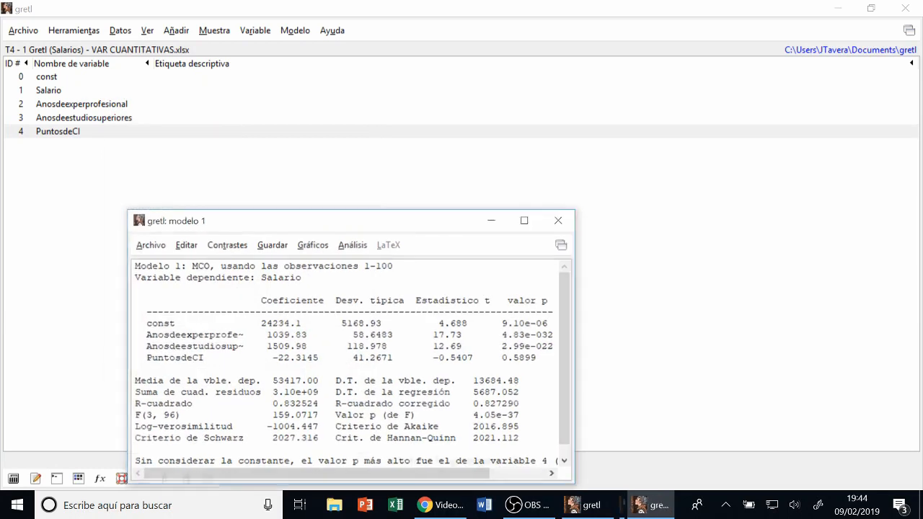
# Reposition and widen the salary model 1 window, and examine the coefficient and p-value rows of experience, higher studies and PuntosdeCI.
pyautogui.moveTo(338, 221); pyautogui.dragTo(293, 75)
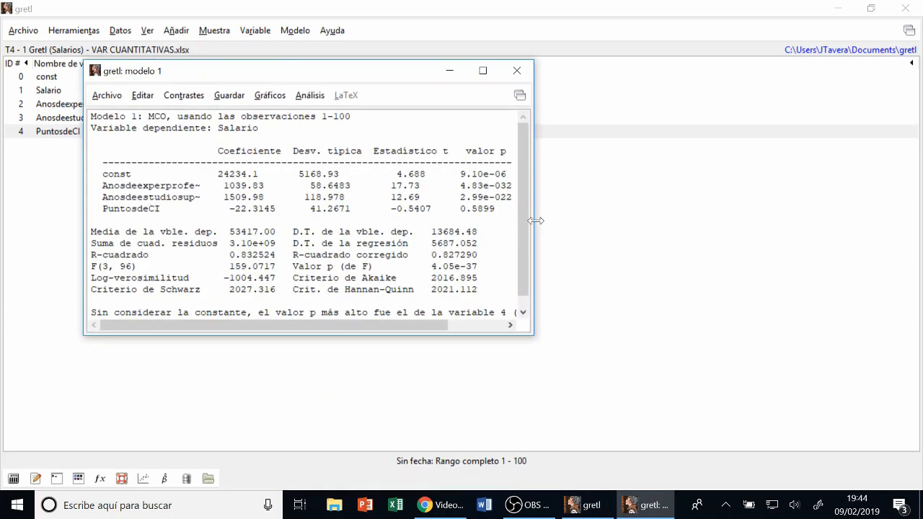
pyautogui.moveTo(533, 219); pyautogui.dragTo(749, 222)
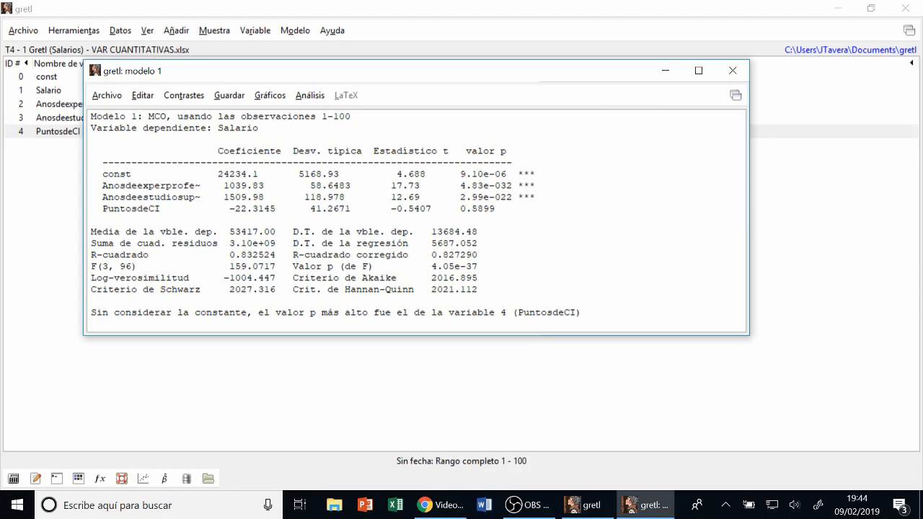
pyautogui.moveTo(107, 185); pyautogui.dragTo(537, 186)
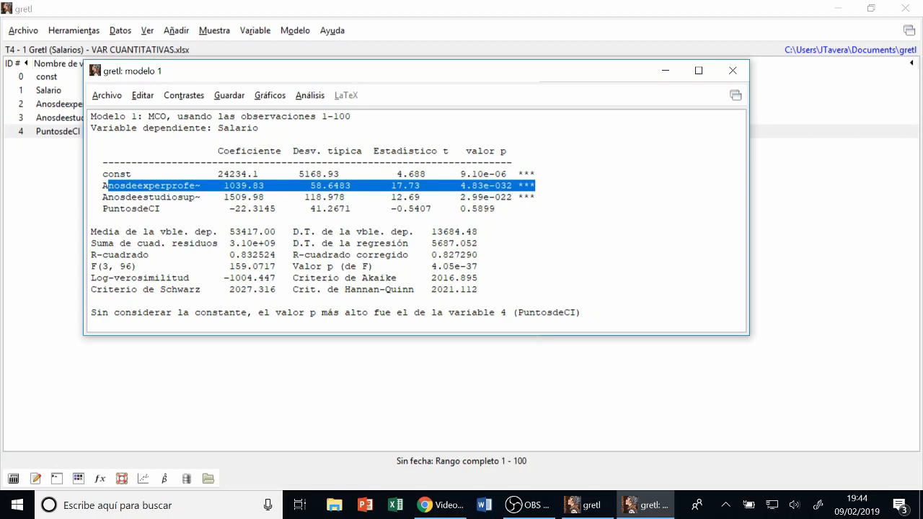
pyautogui.moveTo(103, 197); pyautogui.dragTo(536, 197)
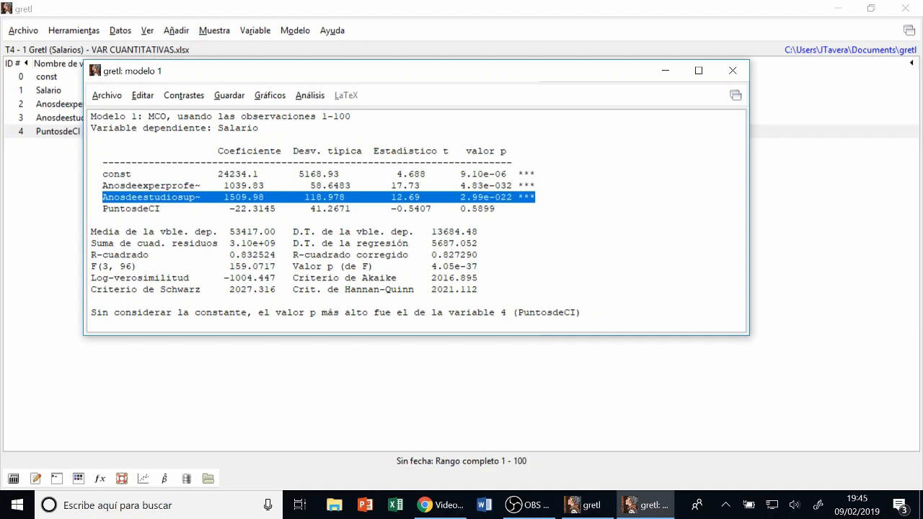
pyautogui.moveTo(106, 208); pyautogui.dragTo(512, 209)
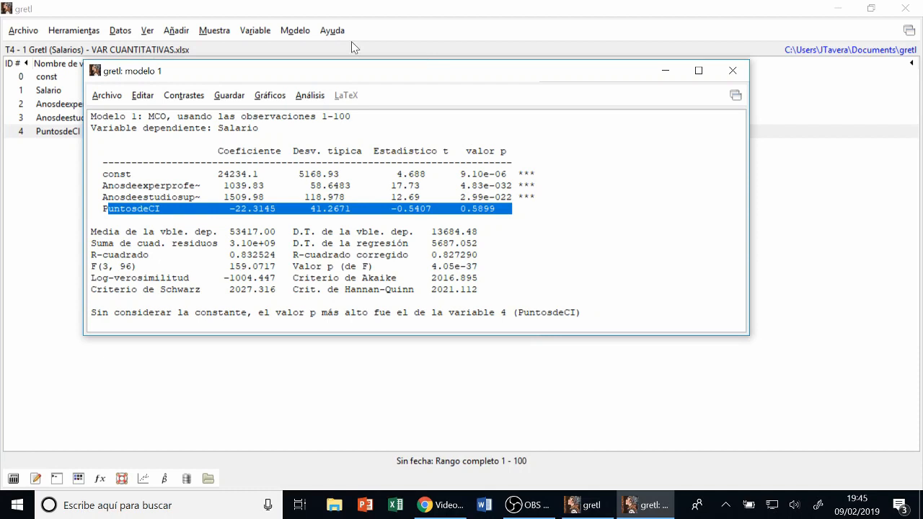
# Estimate a second OLS model of Salario with PuntosdeCI removed, keeping the constant, Anosdeexperprofesional and Anosdeestudiosuperiores as regressors.
pyautogui.click(296, 31)
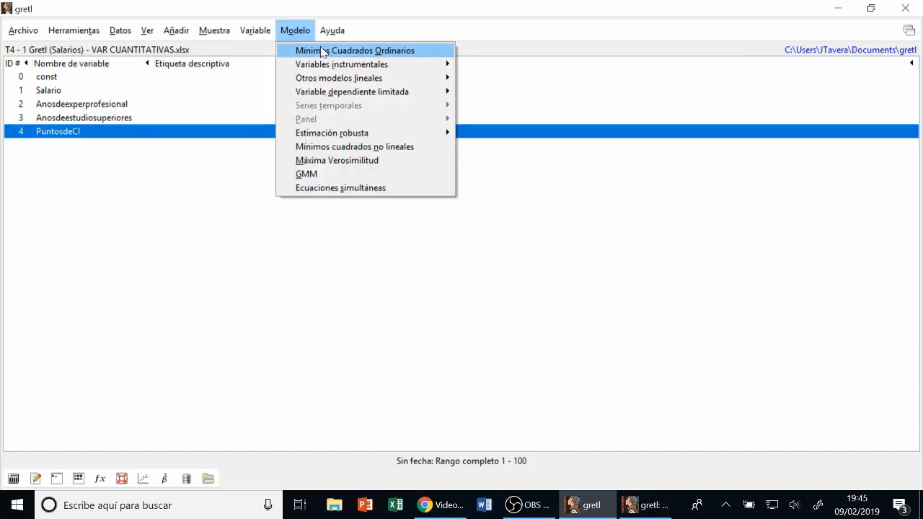
pyautogui.click(322, 51)
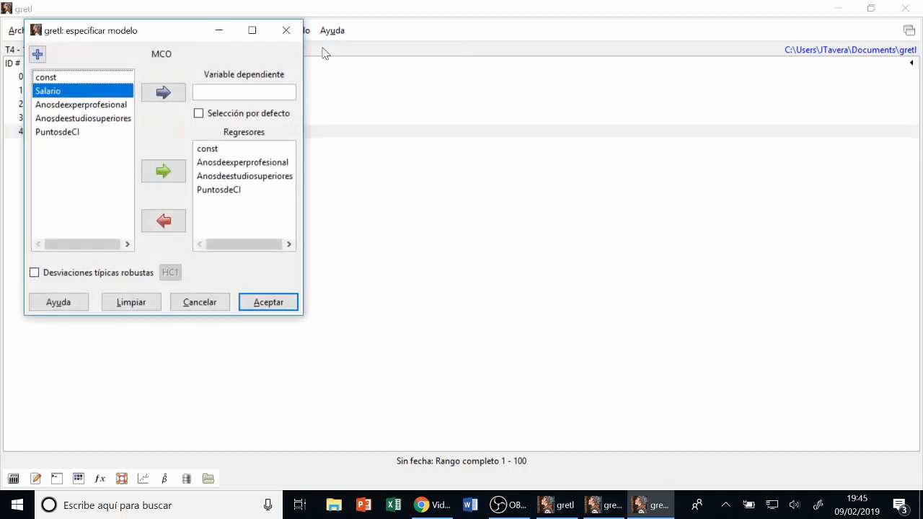
pyautogui.click(174, 95)
pyautogui.click(223, 191)
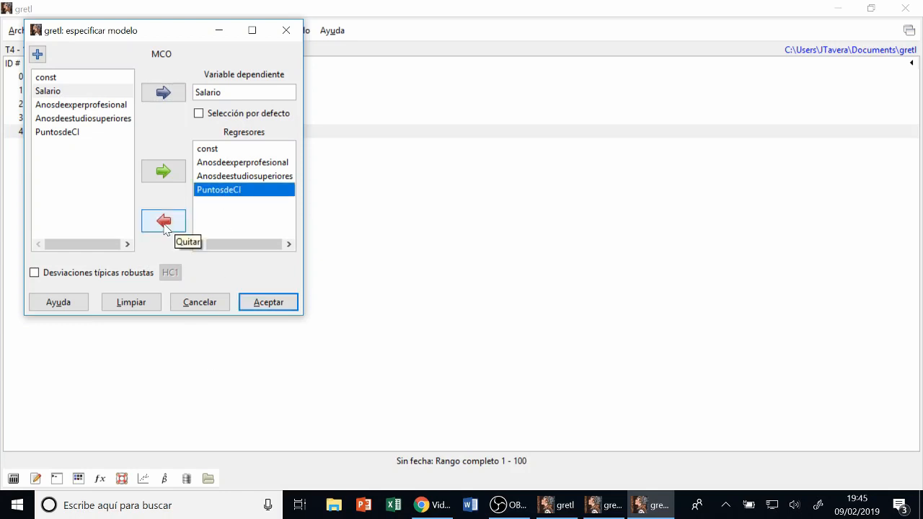
pyautogui.click(165, 225)
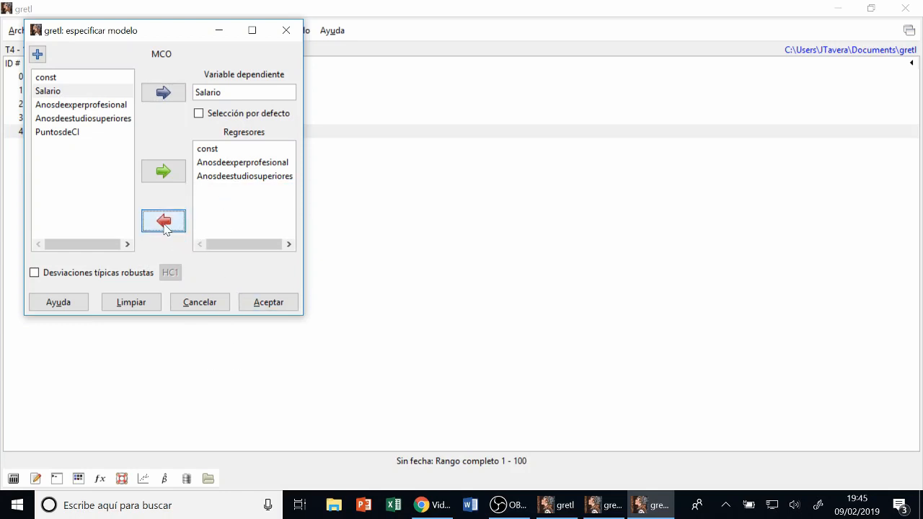
pyautogui.click(272, 302)
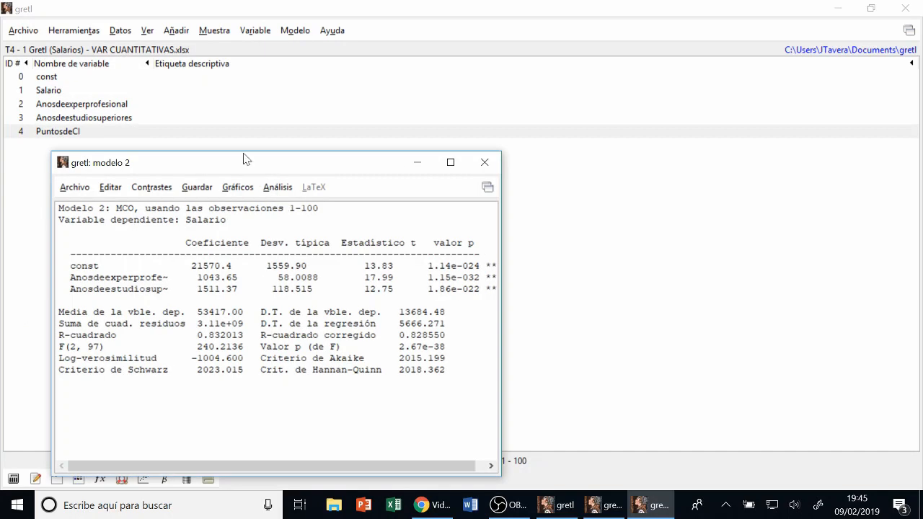
# Reposition and widen the salary model 2 window, and examine the coefficient and p-value rows of experience and higher studies.
pyautogui.moveTo(242, 165); pyautogui.dragTo(271, 81)
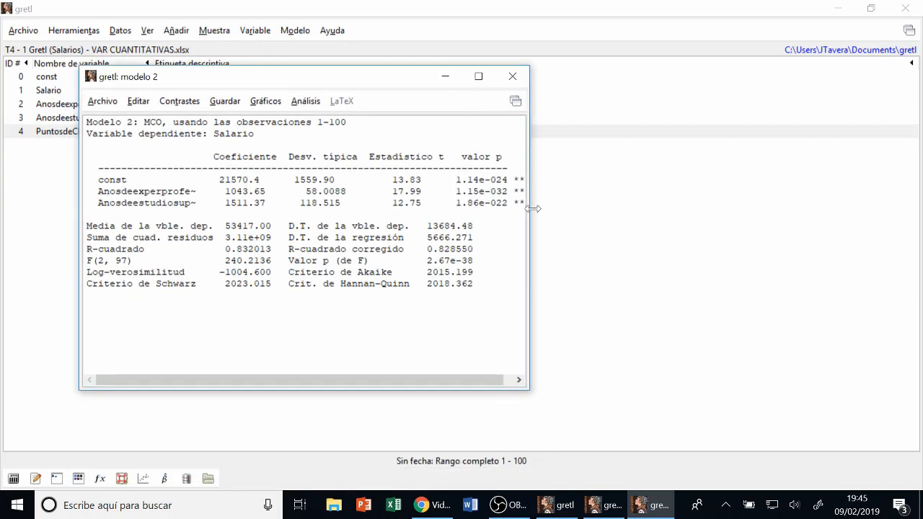
pyautogui.moveTo(528, 209); pyautogui.dragTo(649, 210)
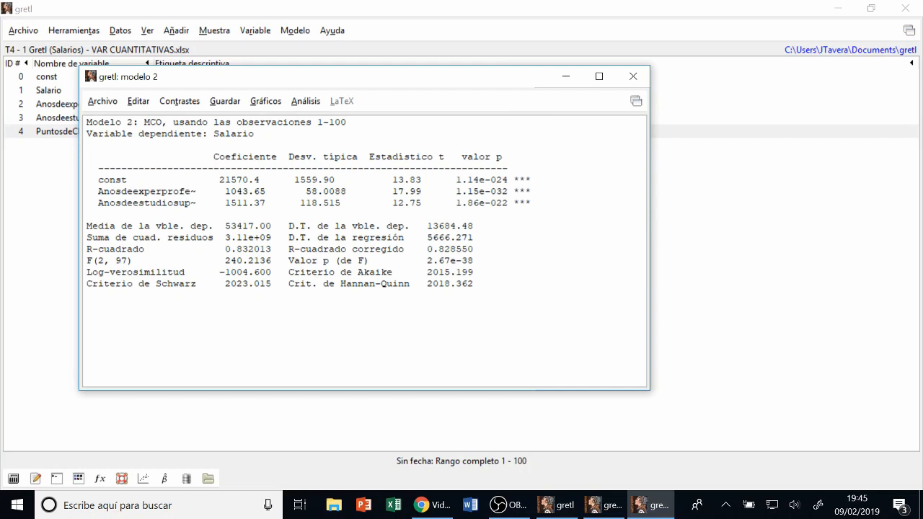
pyautogui.moveTo(103, 191); pyautogui.dragTo(533, 202)
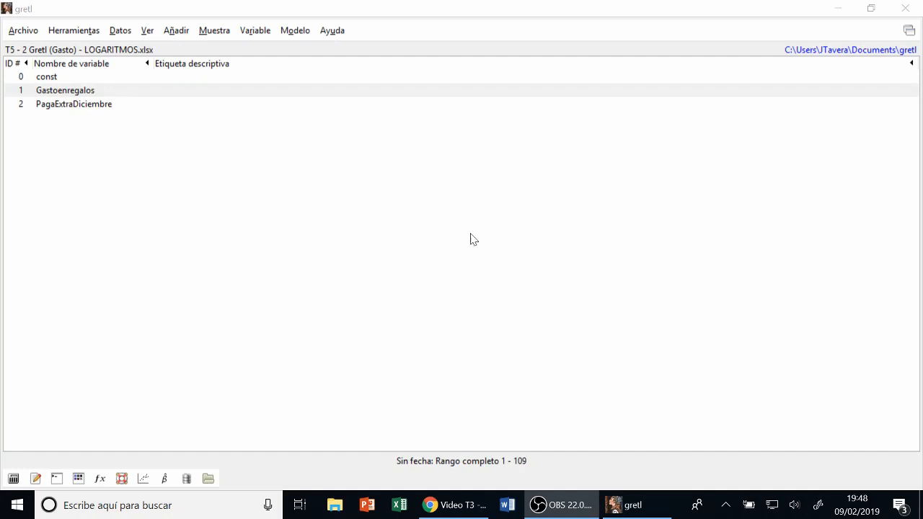
# Open the data file T5 - 2 Gretl (Gasto) - LOGARITMOS.xlsx from column 1, row 1, without giving it a time-series or panel interpretation.
pyautogui.click(11, 33)
pyautogui.moveTo(48, 52)
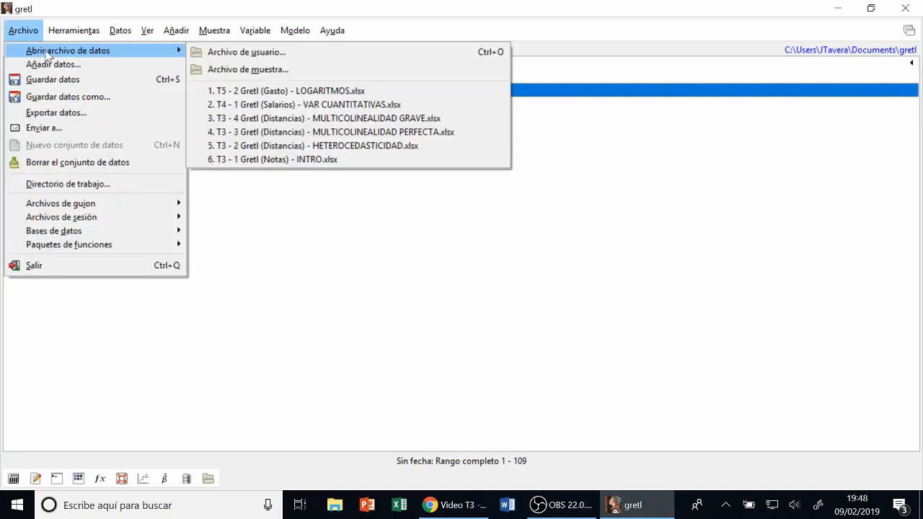
pyautogui.click(273, 55)
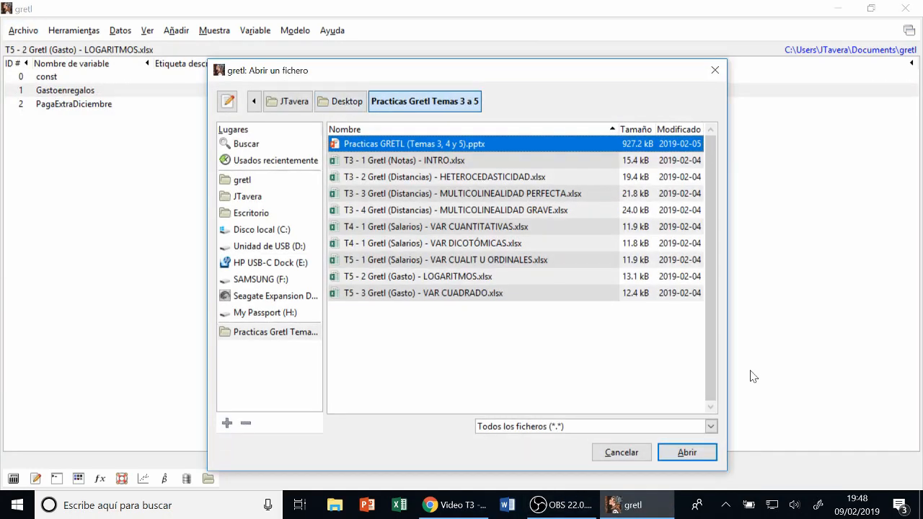
pyautogui.click(451, 277)
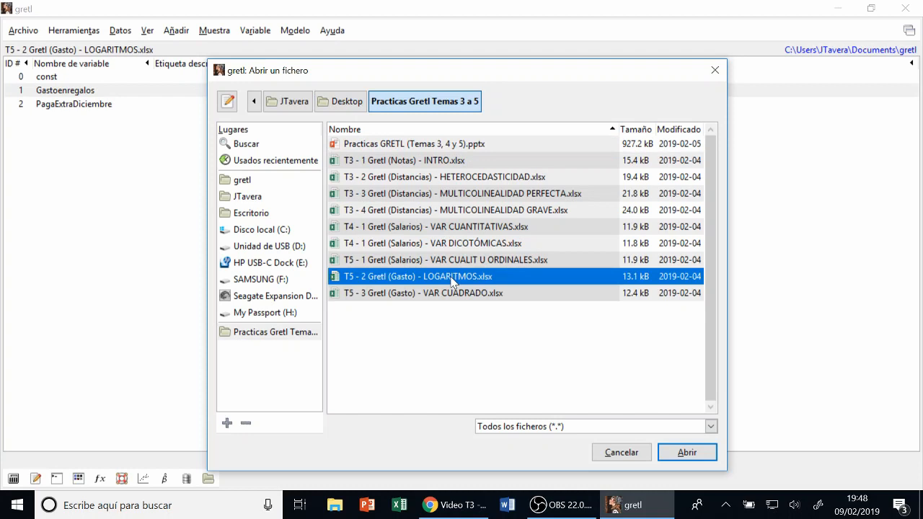
pyautogui.click(696, 458)
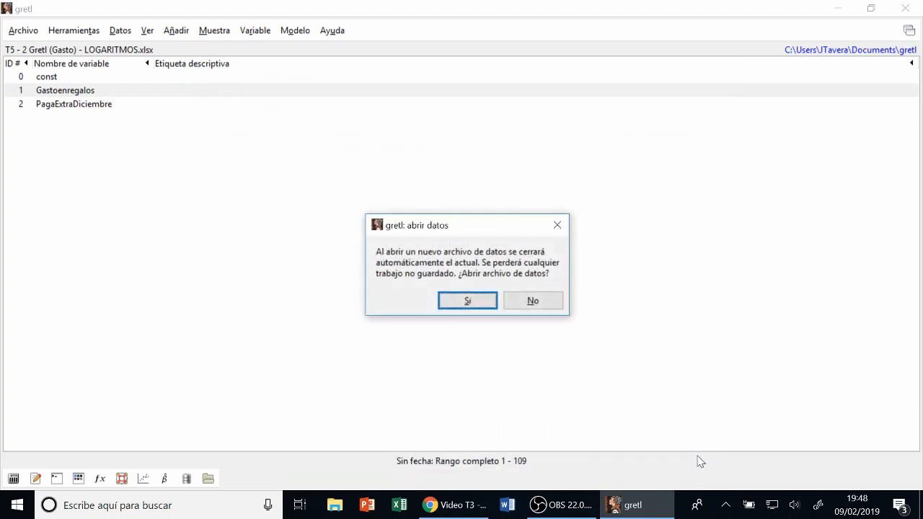
pyautogui.click(469, 303)
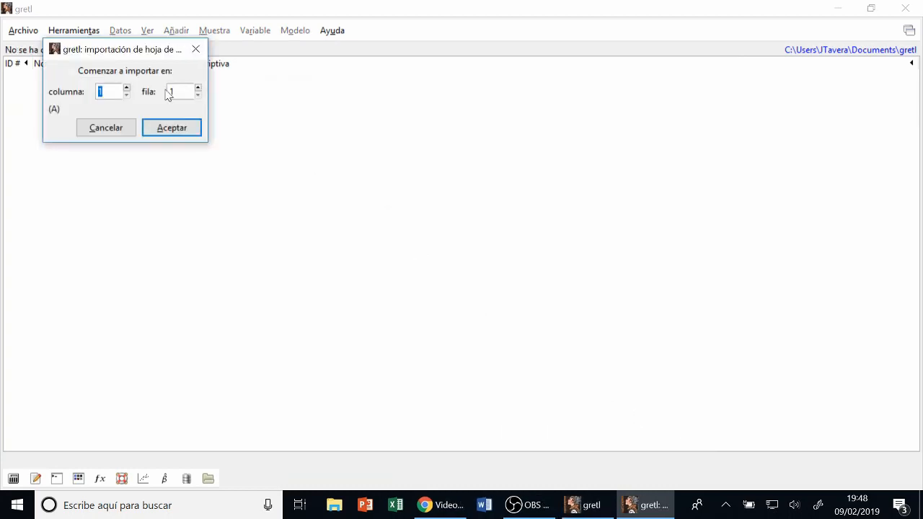
pyautogui.click(169, 128)
pyautogui.click(268, 154)
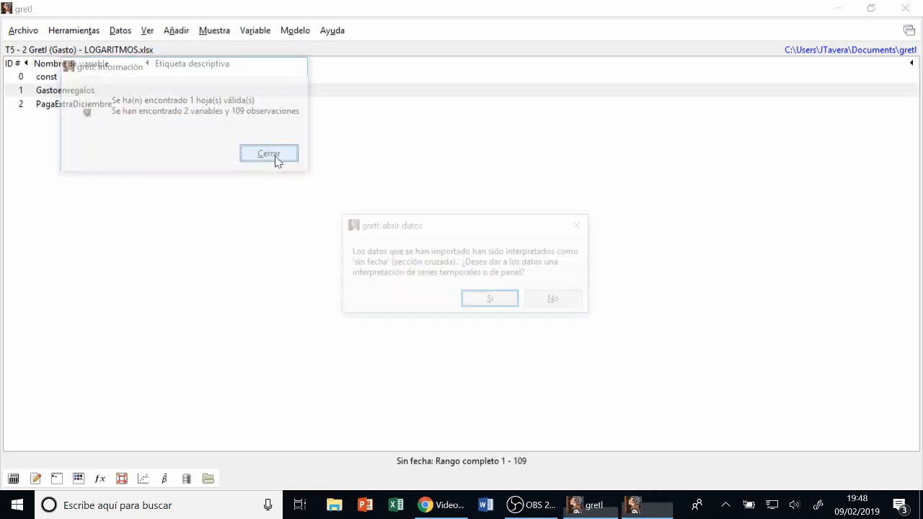
pyautogui.click(556, 301)
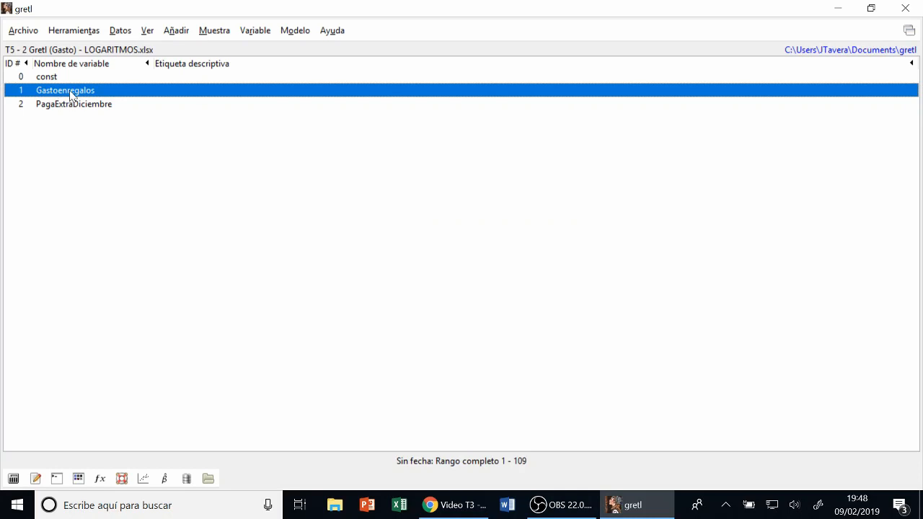
# Plot an X-Y scatter of Gastoenregalos against PagaExtraDiciembre on the X axis, inspect the shape of the relationship, and close the graph.
pyautogui.click(92, 106)
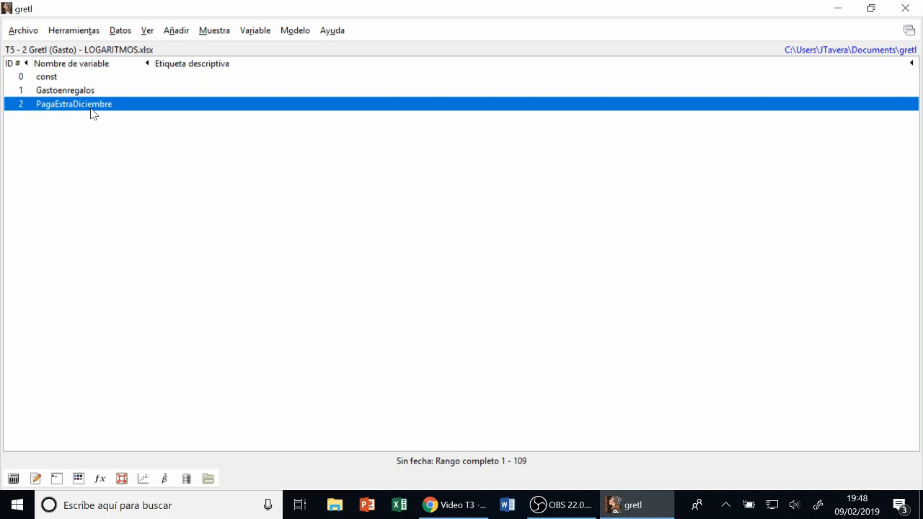
pyautogui.click(148, 33)
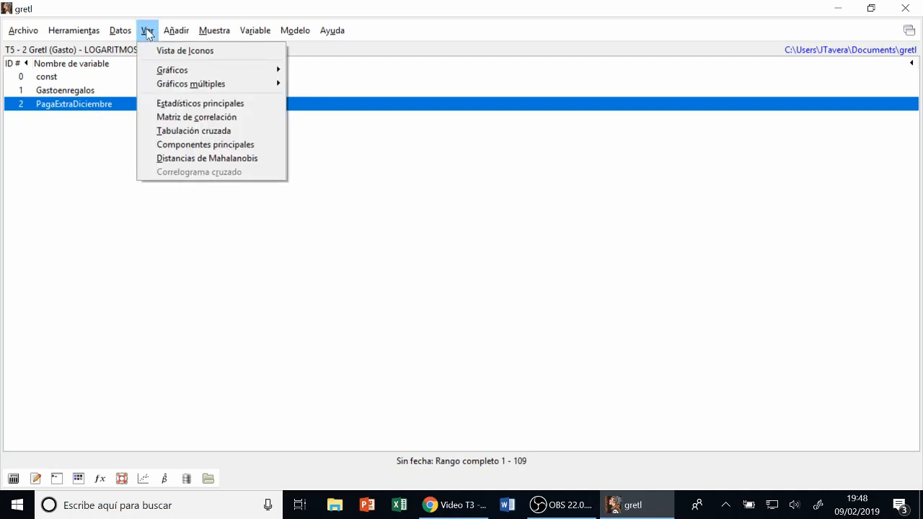
pyautogui.moveTo(170, 69)
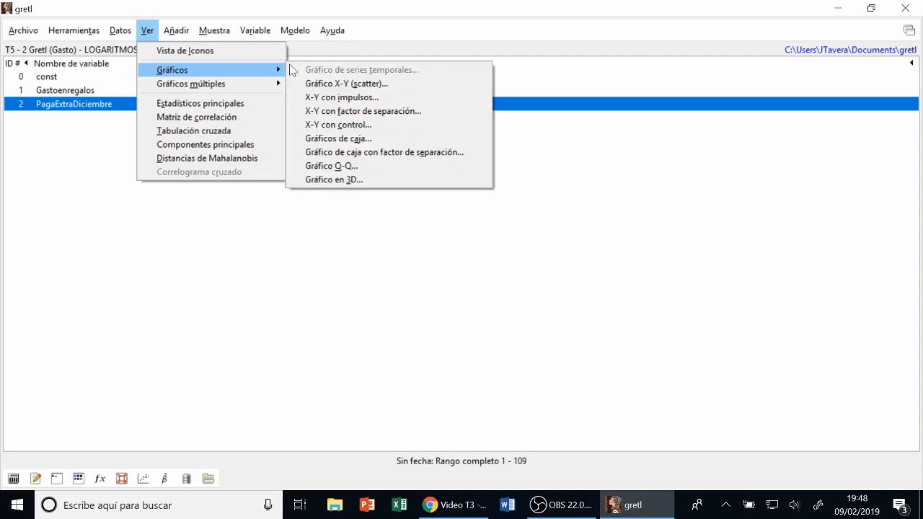
pyautogui.click(346, 83)
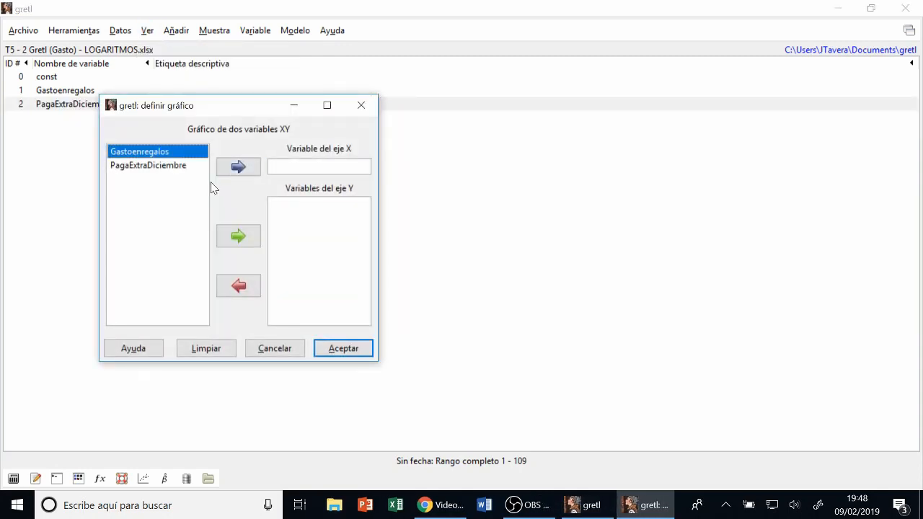
pyautogui.click(165, 167)
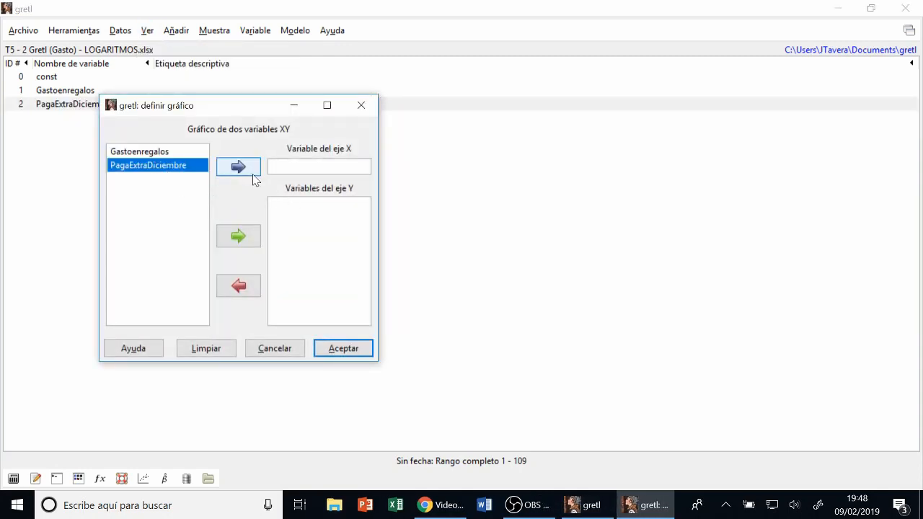
pyautogui.click(178, 156)
pyautogui.click(177, 167)
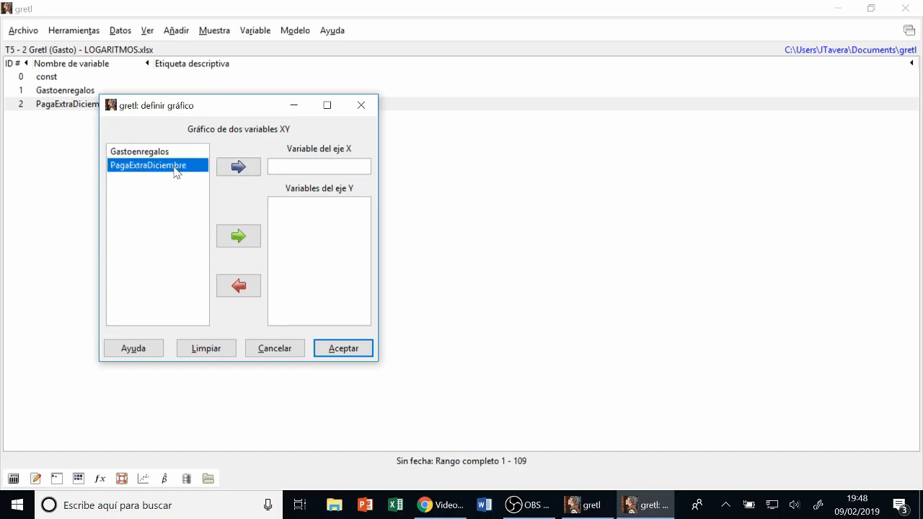
pyautogui.click(238, 172)
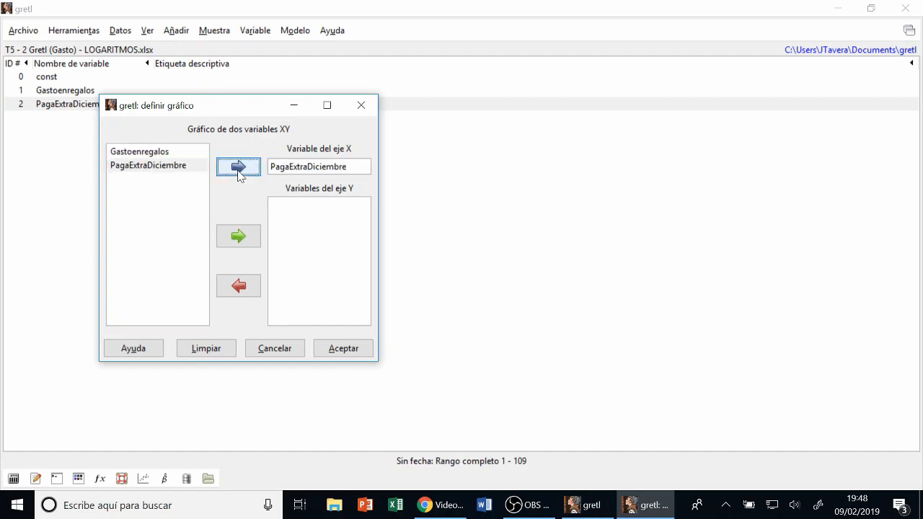
pyautogui.click(148, 154)
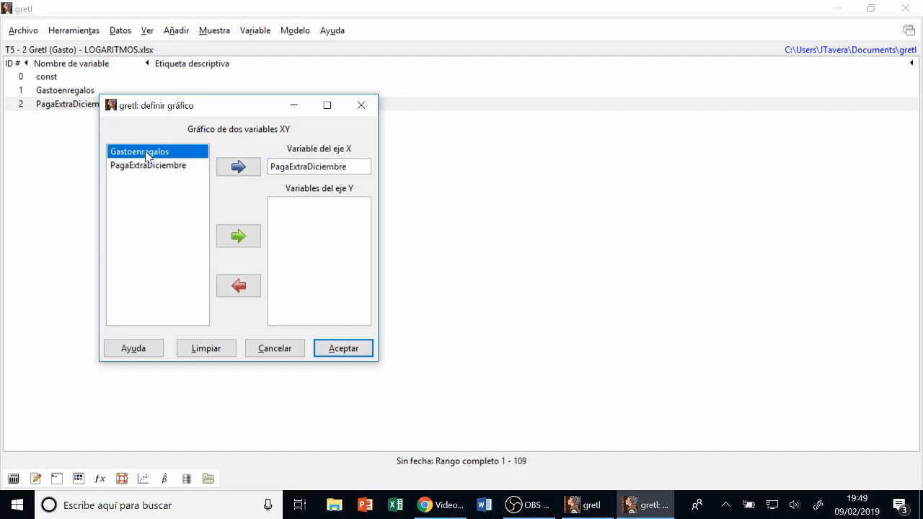
pyautogui.click(238, 235)
pyautogui.click(371, 351)
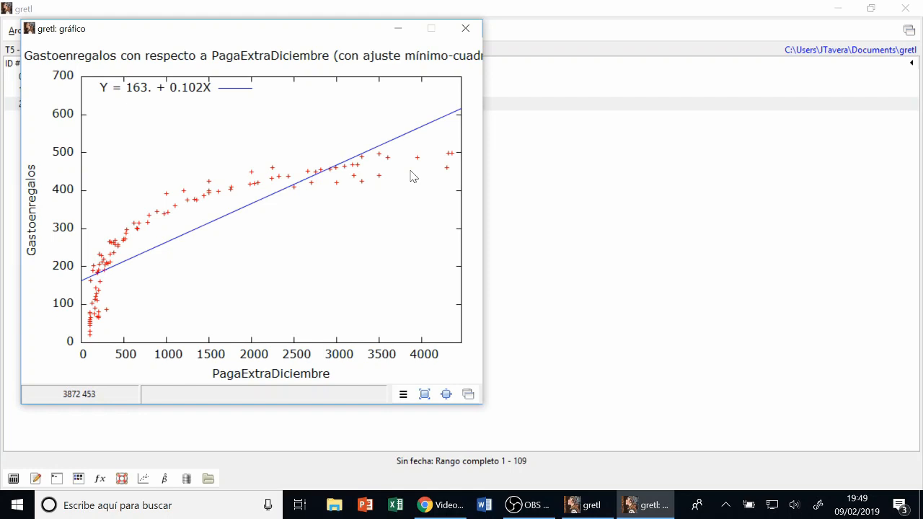
pyautogui.click(466, 30)
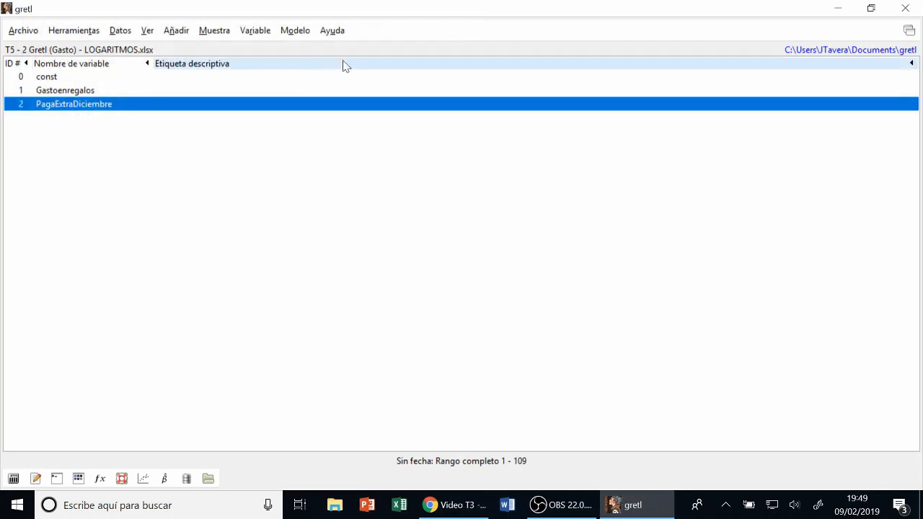
# Regress Gastoenregalos by OLS on the constant and PagaExtraDiciembre.
pyautogui.click(296, 32)
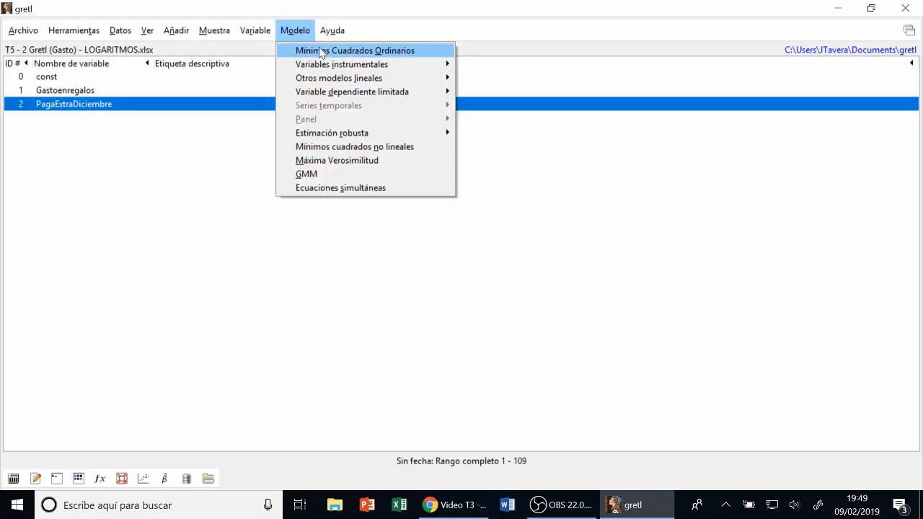
pyautogui.click(321, 52)
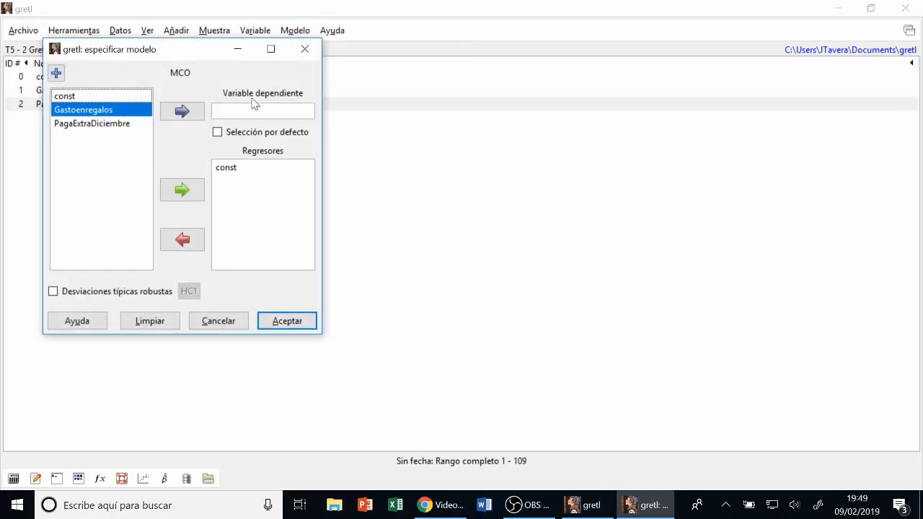
pyautogui.click(182, 116)
pyautogui.click(104, 124)
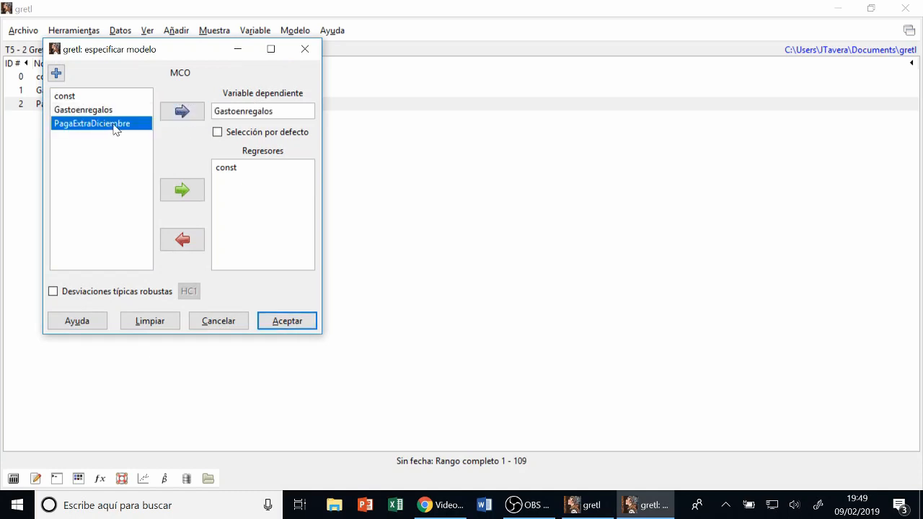
pyautogui.click(189, 191)
pyautogui.click(287, 324)
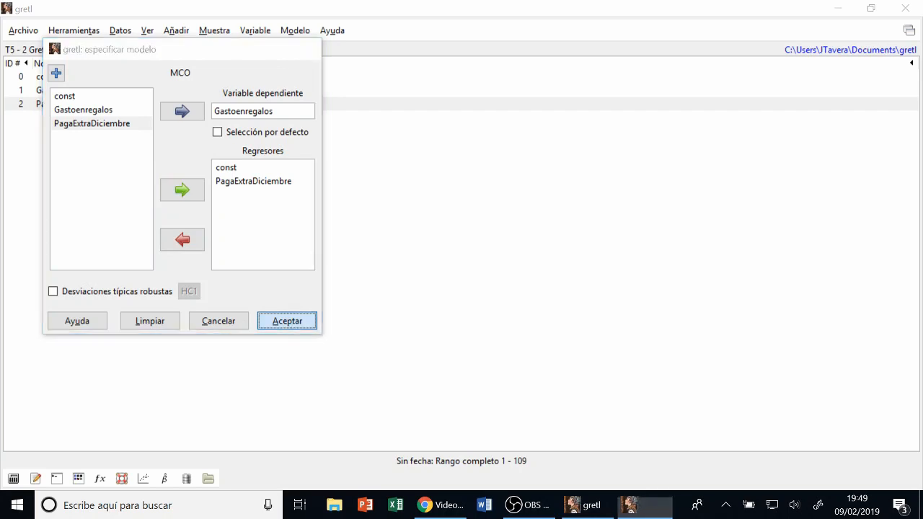
# Reposition and widen the gift-spending model 1 window, and examine the coefficient and p-value row of PagaExtraDiciembre.
pyautogui.moveTo(348, 172); pyautogui.dragTo(351, 93)
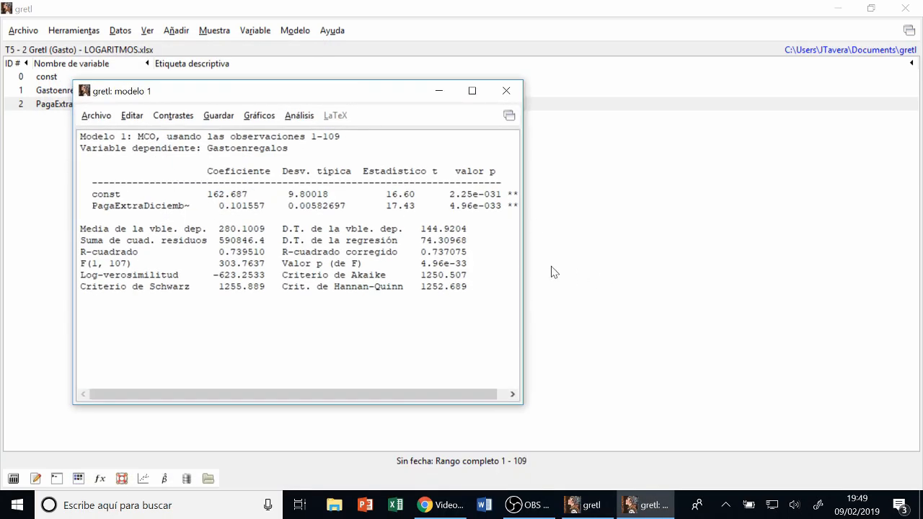
pyautogui.moveTo(522, 252); pyautogui.dragTo(641, 250)
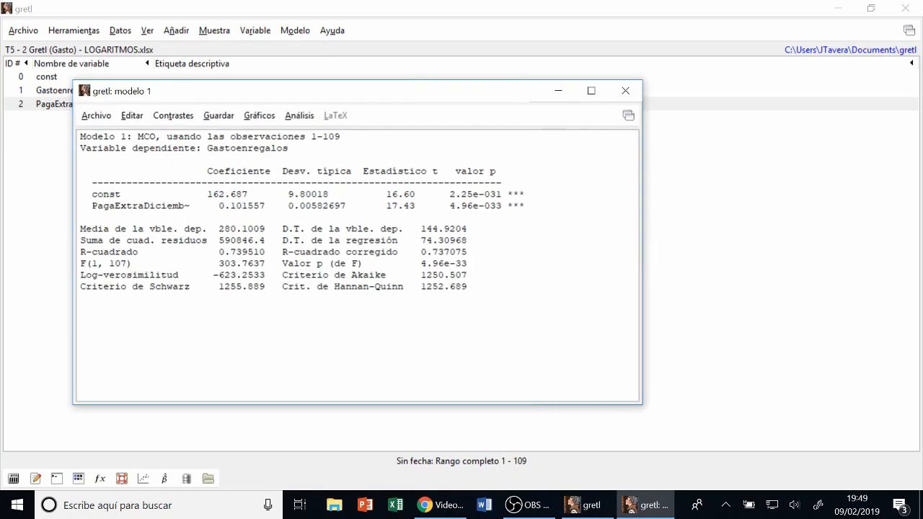
pyautogui.moveTo(98, 206); pyautogui.dragTo(524, 206)
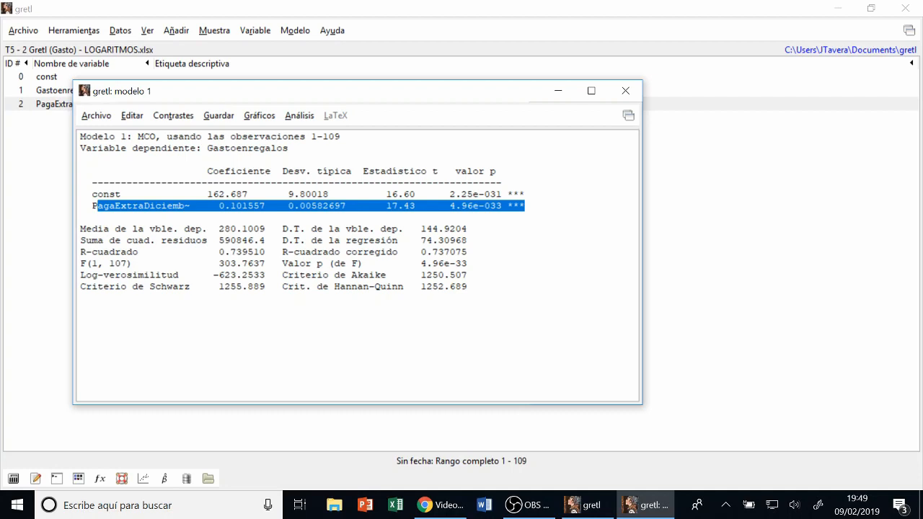
# Plot the gift-spending model's residuals against PagaExtraDiciembre, inspect their pattern, and close the graph and the model.
pyautogui.click(259, 116)
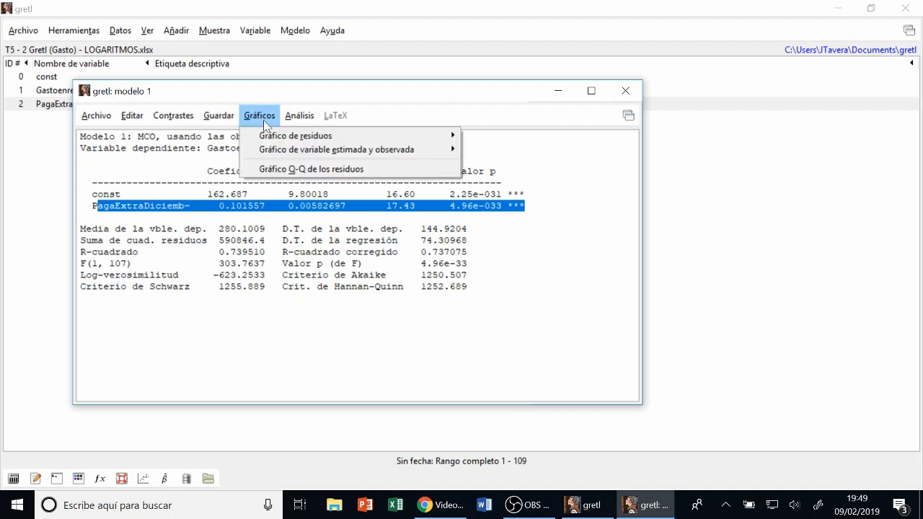
pyautogui.moveTo(265, 138)
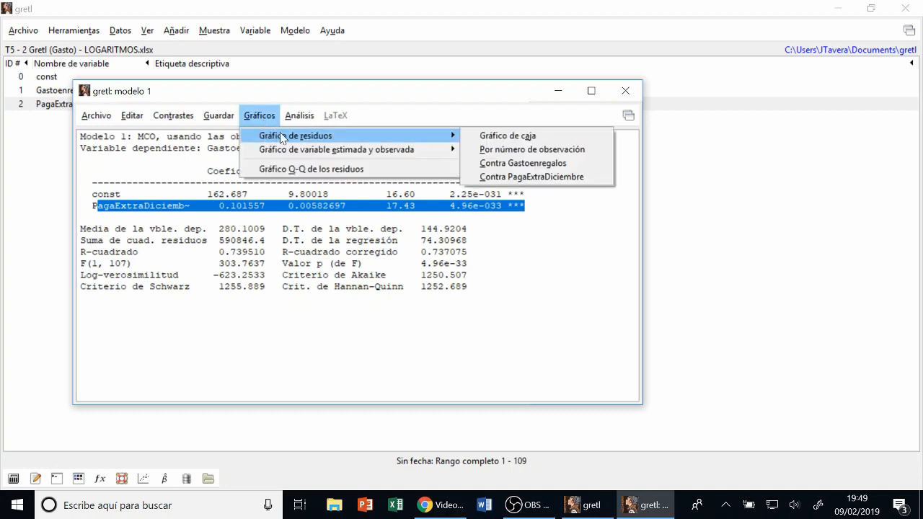
pyautogui.click(502, 177)
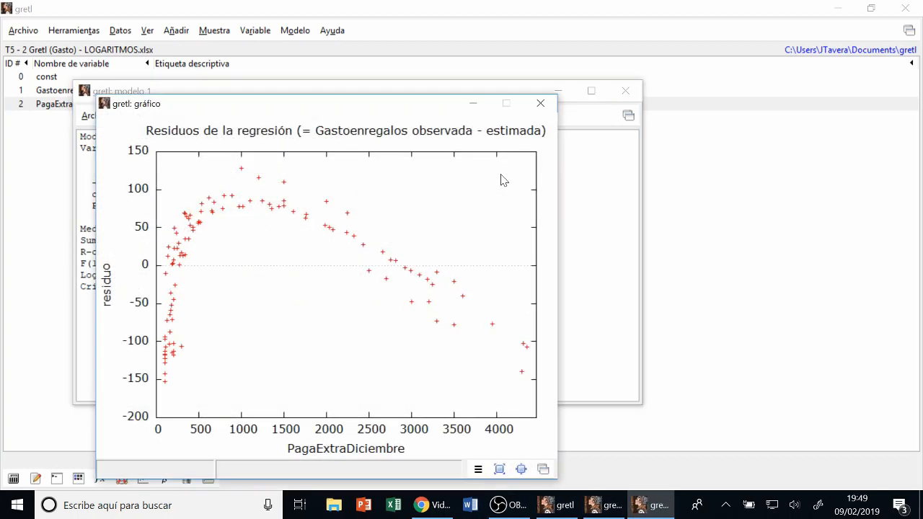
pyautogui.moveTo(346, 109); pyautogui.dragTo(356, 63)
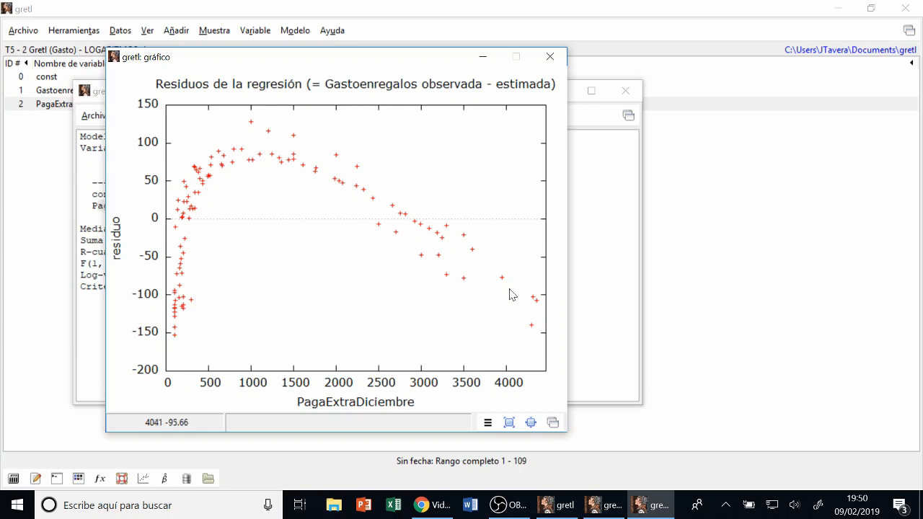
pyautogui.click(549, 56)
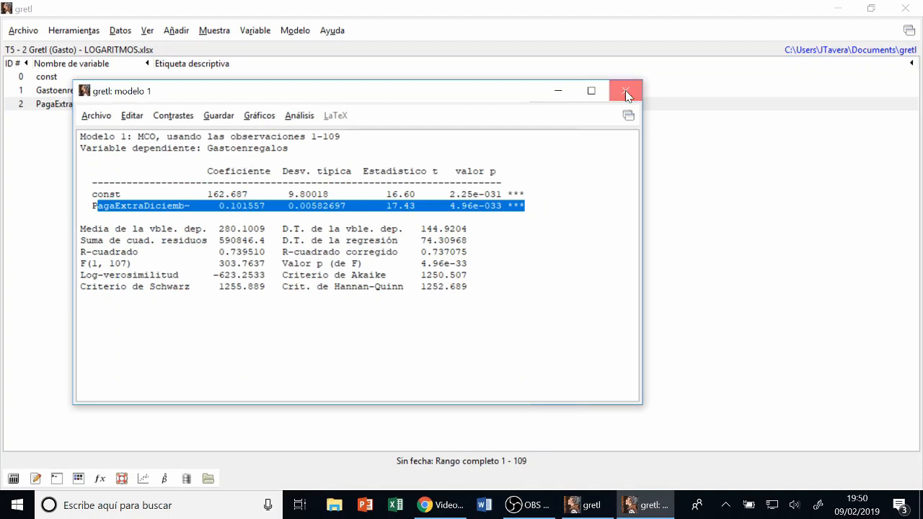
pyautogui.click(624, 93)
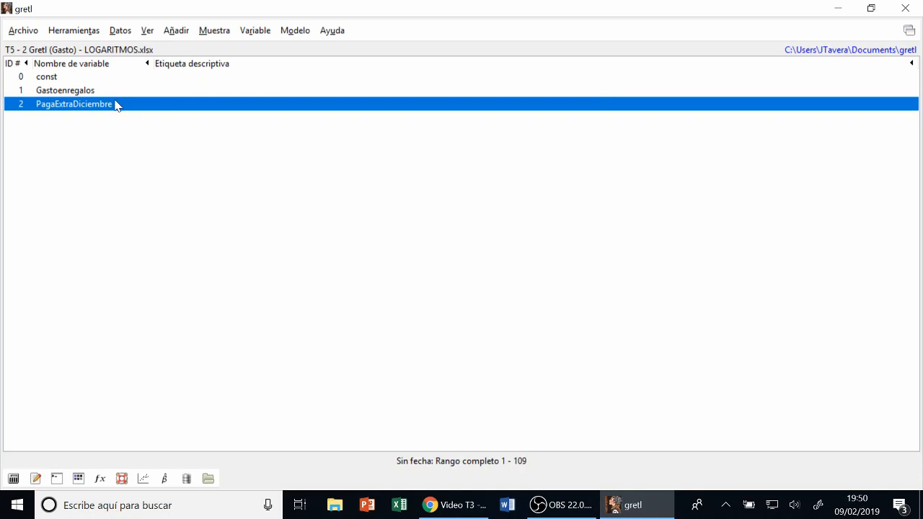
# Add the logarithm of PagaExtraDiciembre as a new variable and select it in the variable list.
pyautogui.click(122, 30)
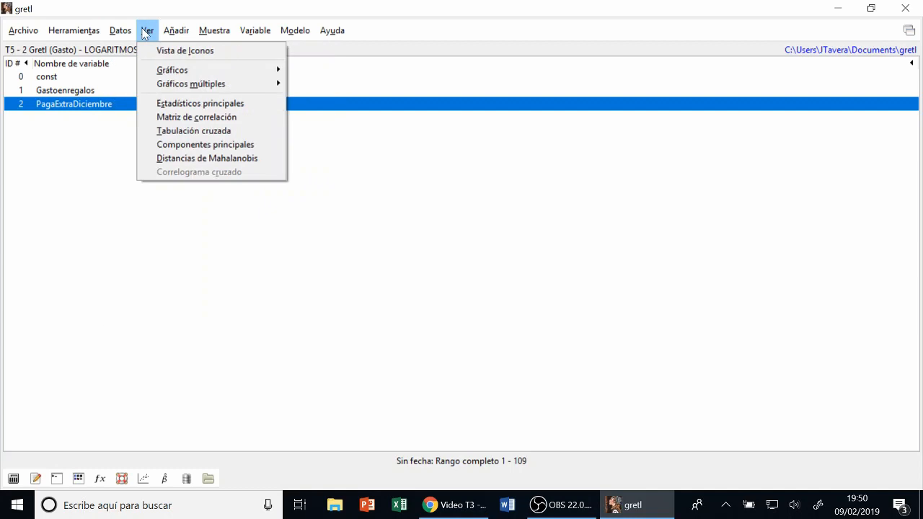
pyautogui.moveTo(175, 29)
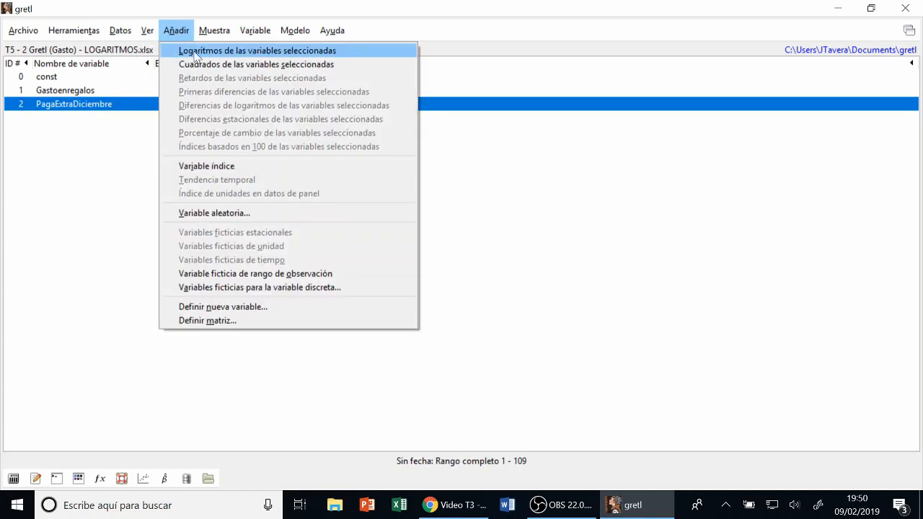
pyautogui.click(195, 54)
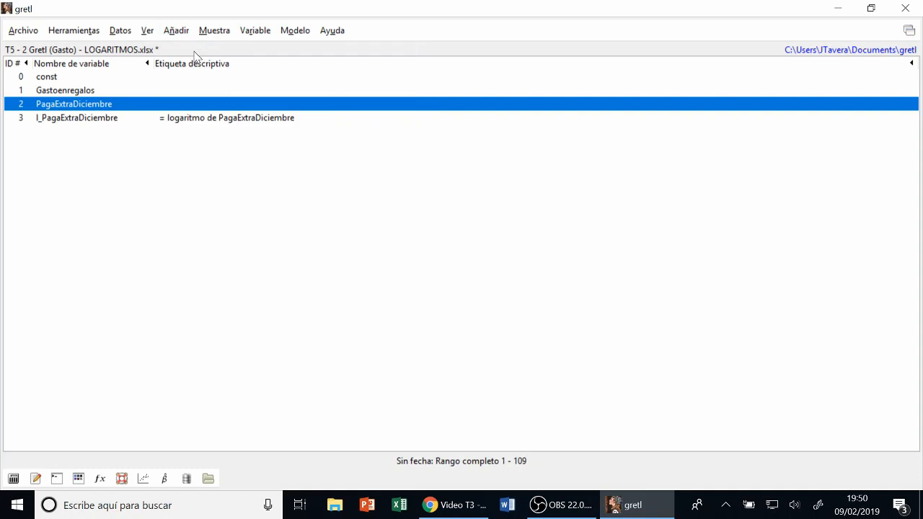
pyautogui.click(96, 121)
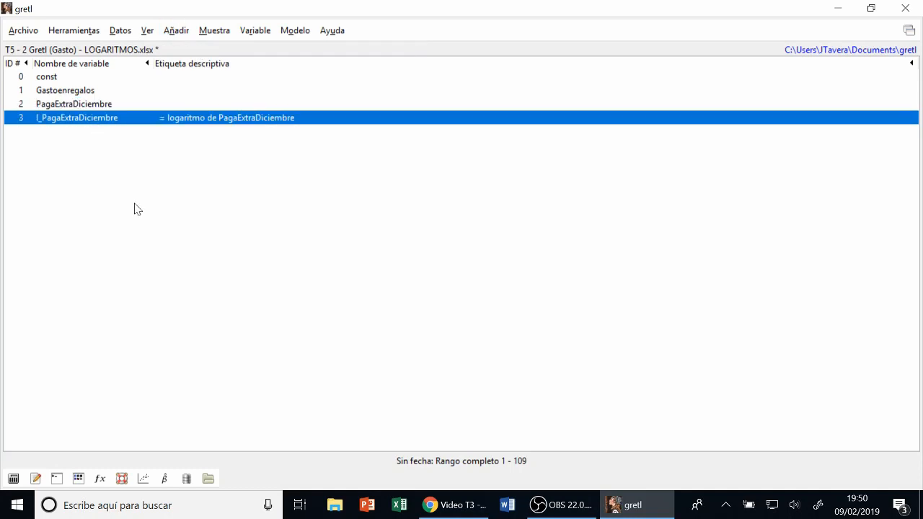
# Regress Gastoenregalos by OLS on the constant and l_PagaExtraDiciembre, removing PagaExtraDiciembre from the regressors.
pyautogui.click(296, 32)
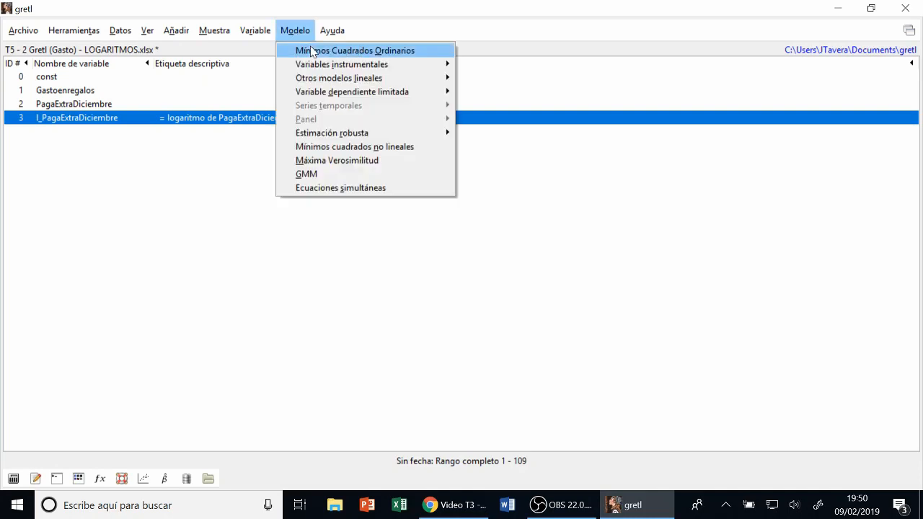
pyautogui.click(312, 50)
pyautogui.click(176, 186)
pyautogui.click(257, 186)
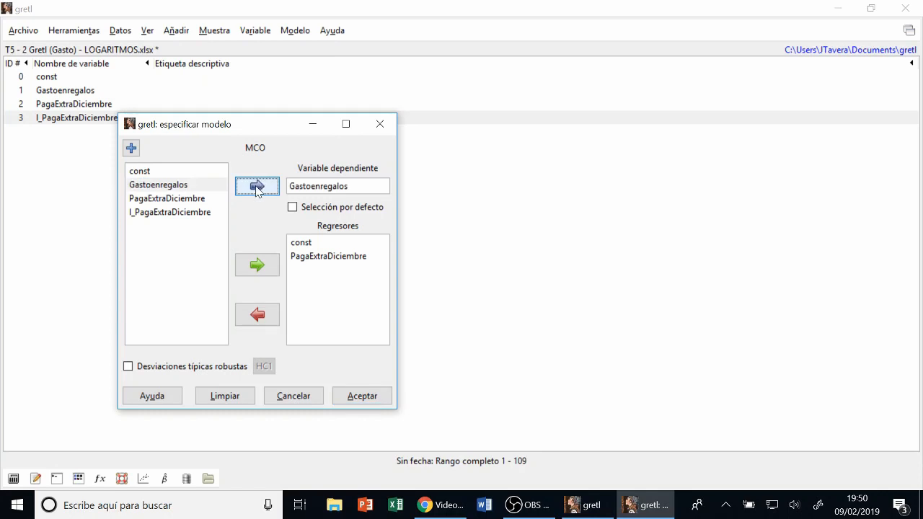
pyautogui.click(171, 215)
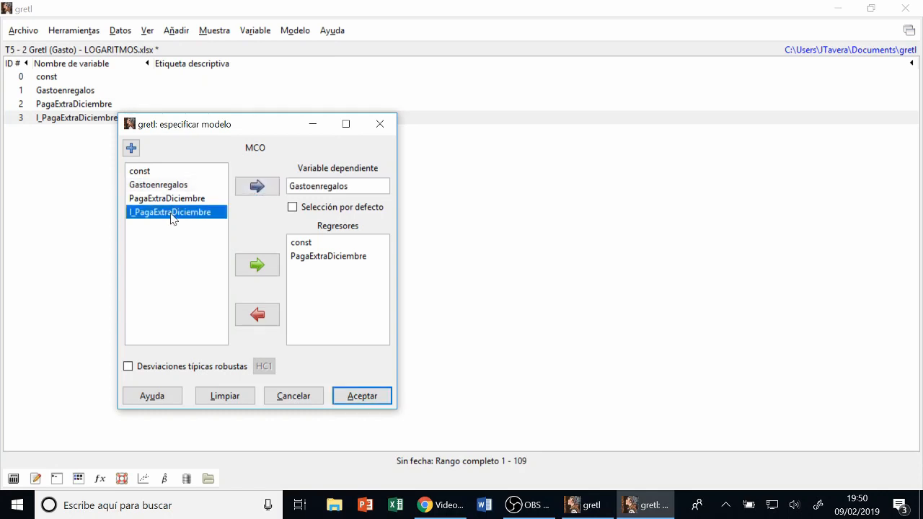
pyautogui.click(261, 265)
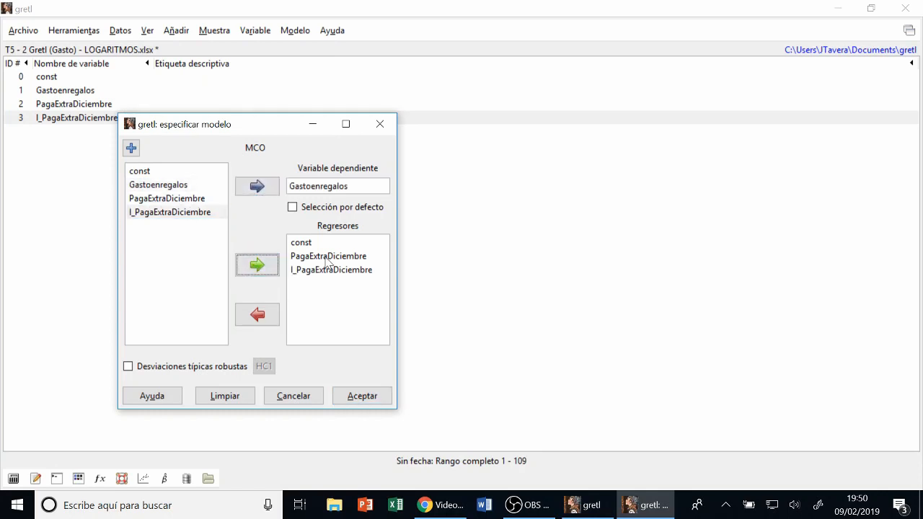
pyautogui.click(325, 257)
pyautogui.click(257, 314)
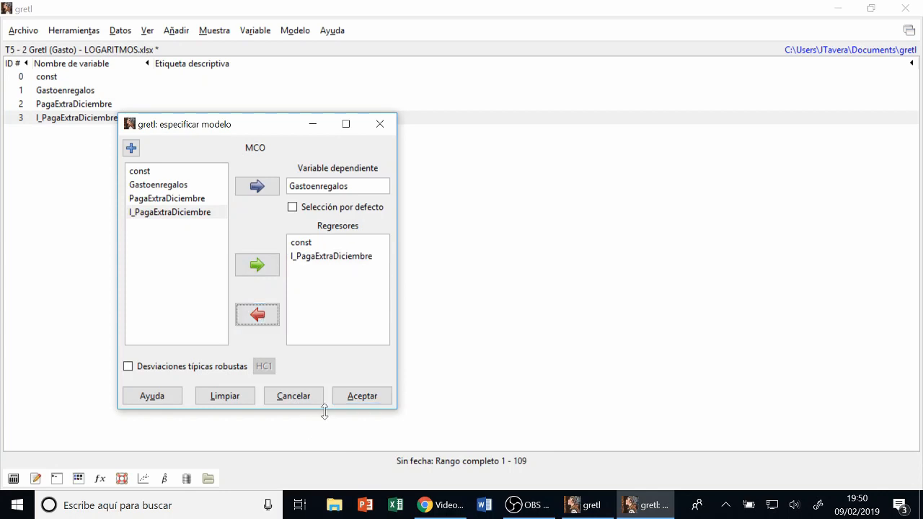
pyautogui.click(373, 397)
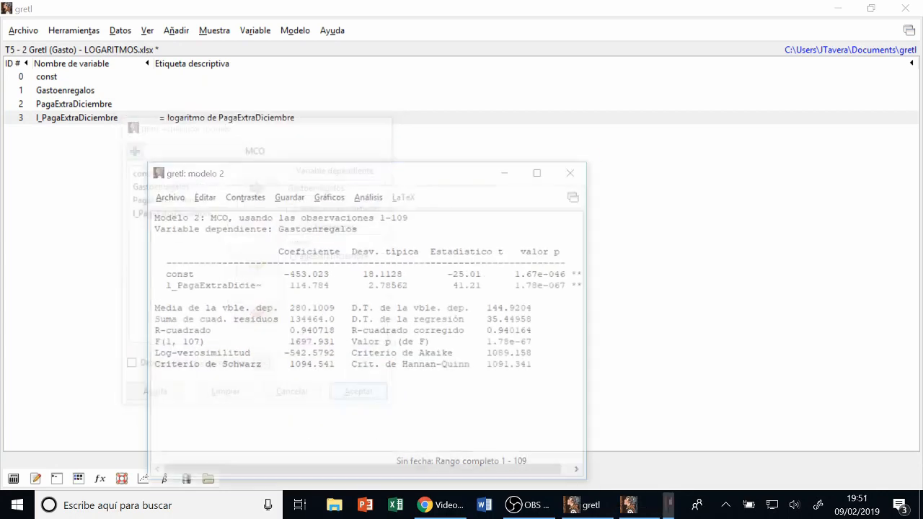
# Widen and reposition the model 2 window, and examine the R-squared and the coefficient and p-value row of l_PagaExtraDiciembre.
pyautogui.moveTo(588, 304); pyautogui.dragTo(708, 296)
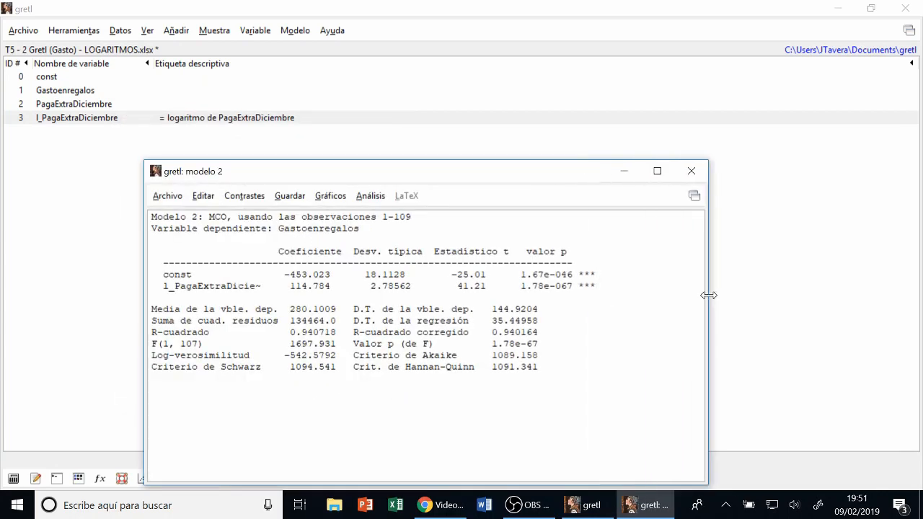
pyautogui.moveTo(401, 178); pyautogui.dragTo(372, 97)
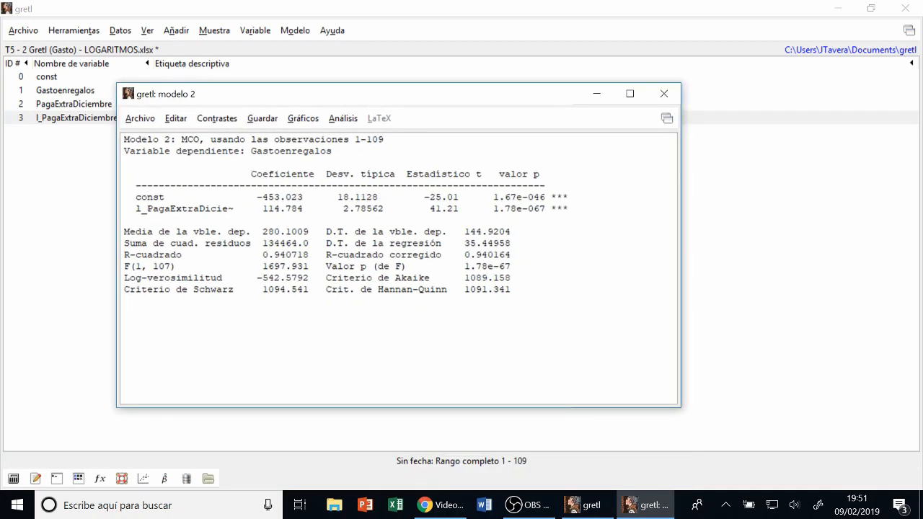
pyautogui.moveTo(124, 254); pyautogui.dragTo(309, 255)
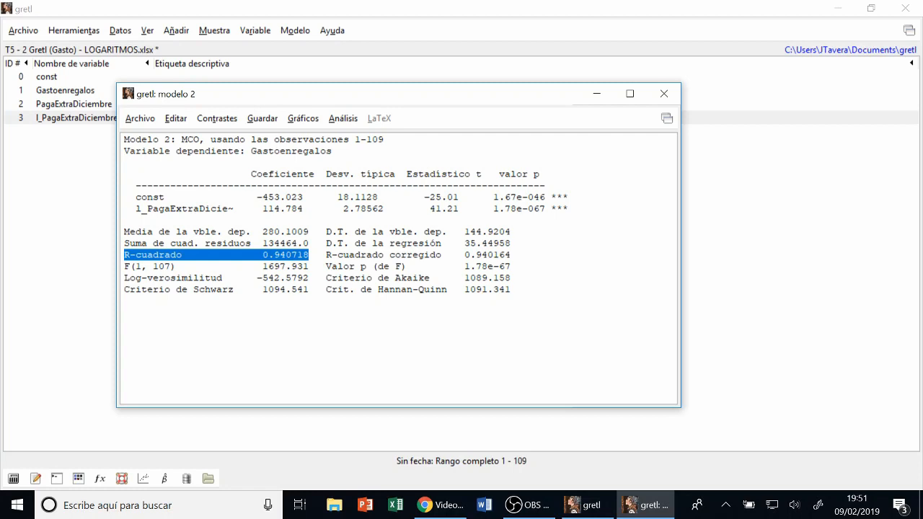
pyautogui.moveTo(135, 208); pyautogui.dragTo(568, 208)
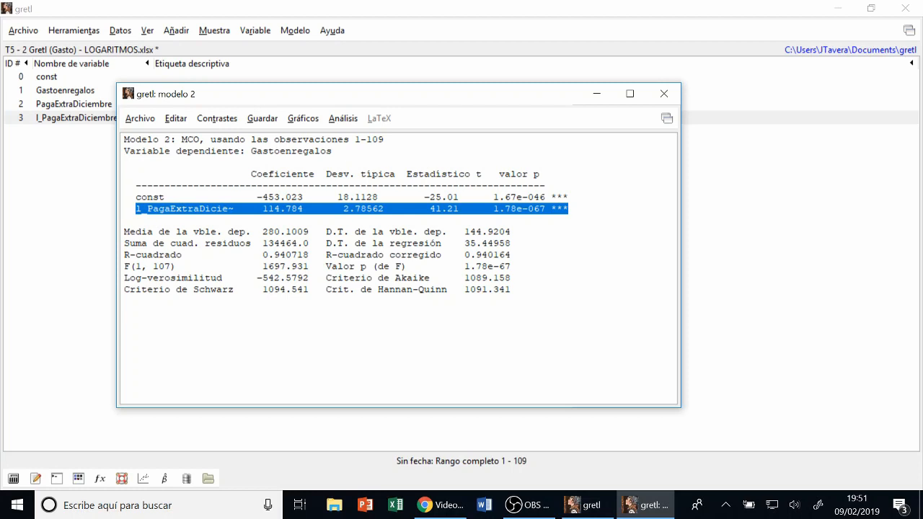
# Plot the logarithmic model's residuals against l_PagaExtraDiciembre.
pyautogui.click(303, 119)
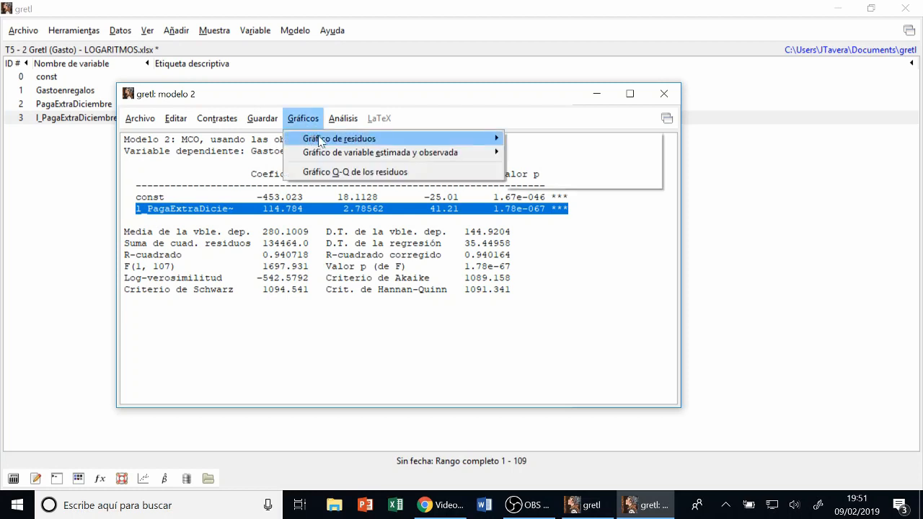
pyautogui.moveTo(314, 139)
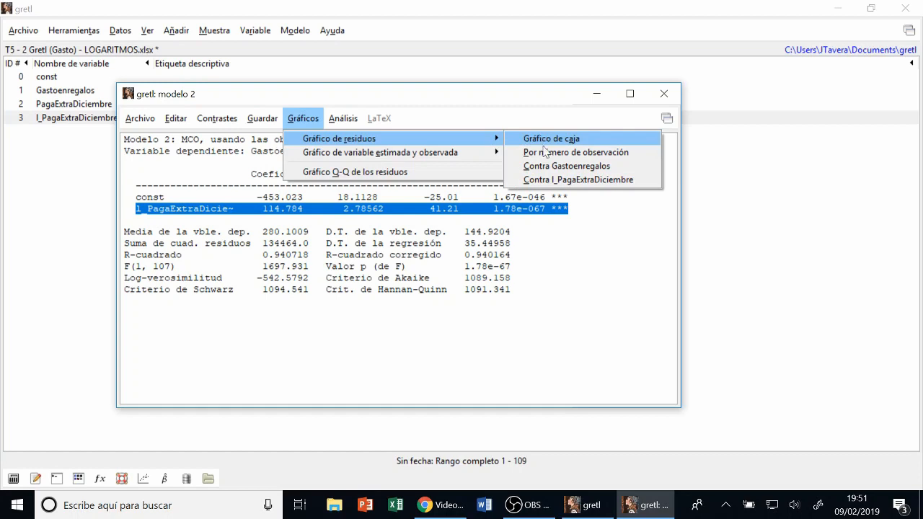
pyautogui.click(554, 180)
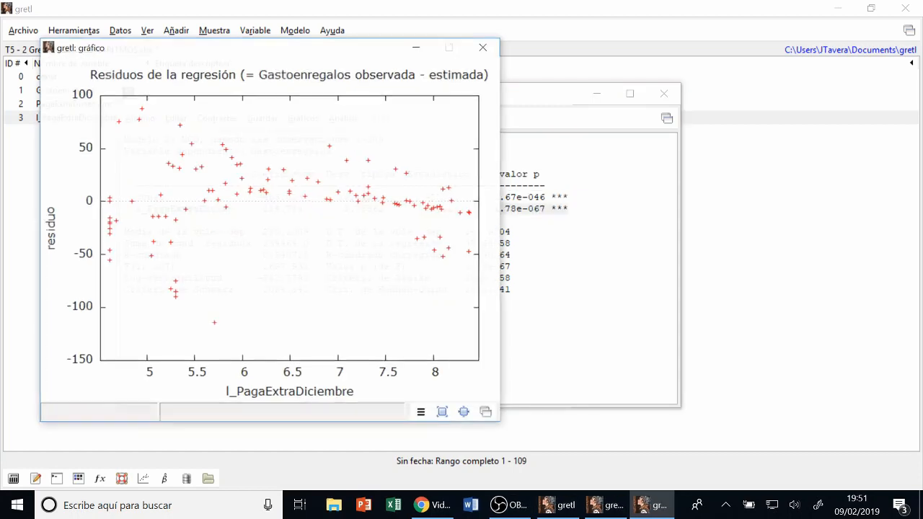